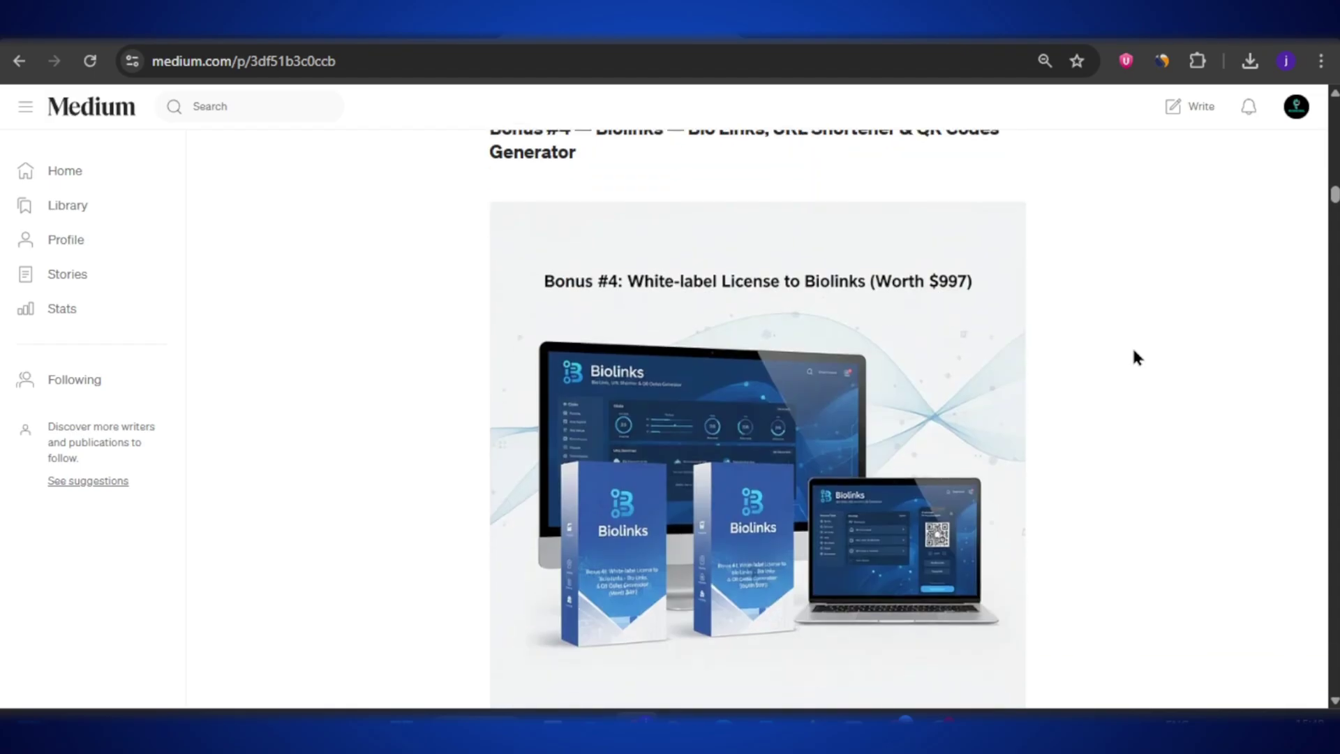
Step: Search the tools for 'social post' and open the Social Posts Designer
scroll(1136, 357, "down", 8)
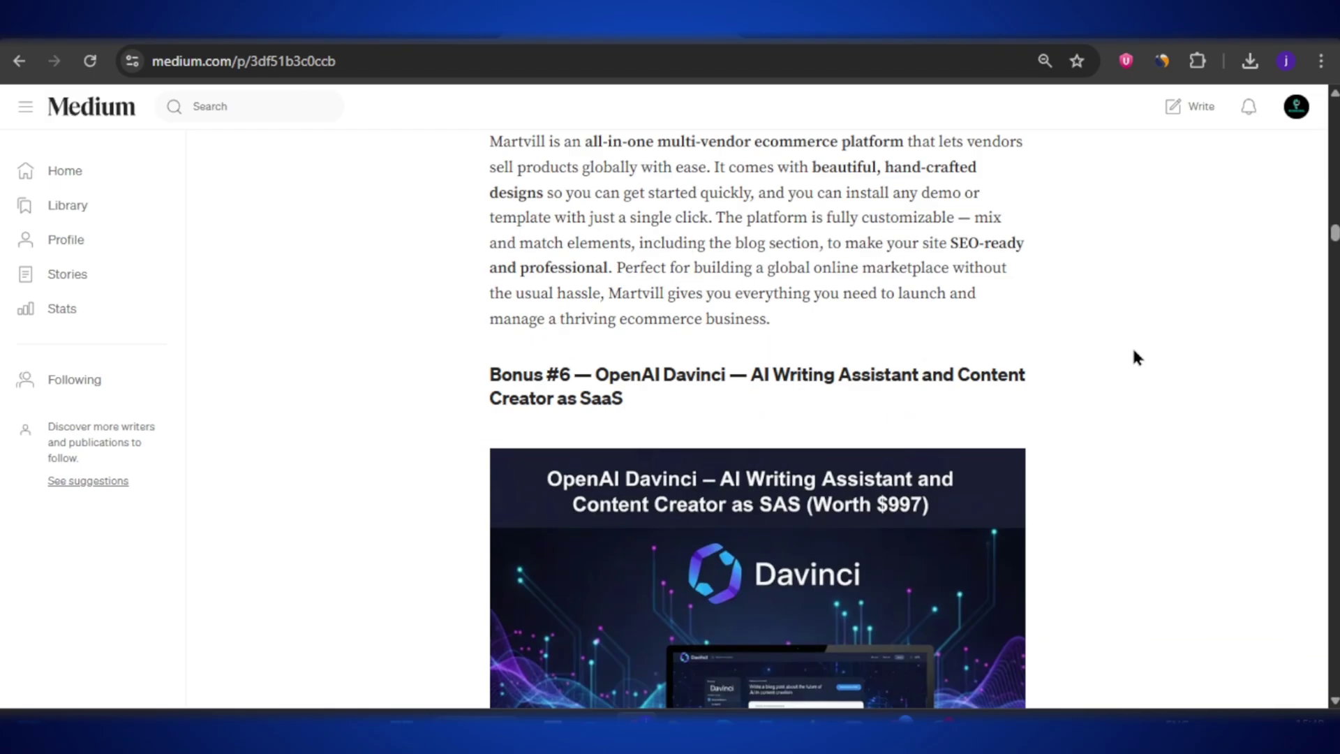
scroll(1134, 352, "down", 20)
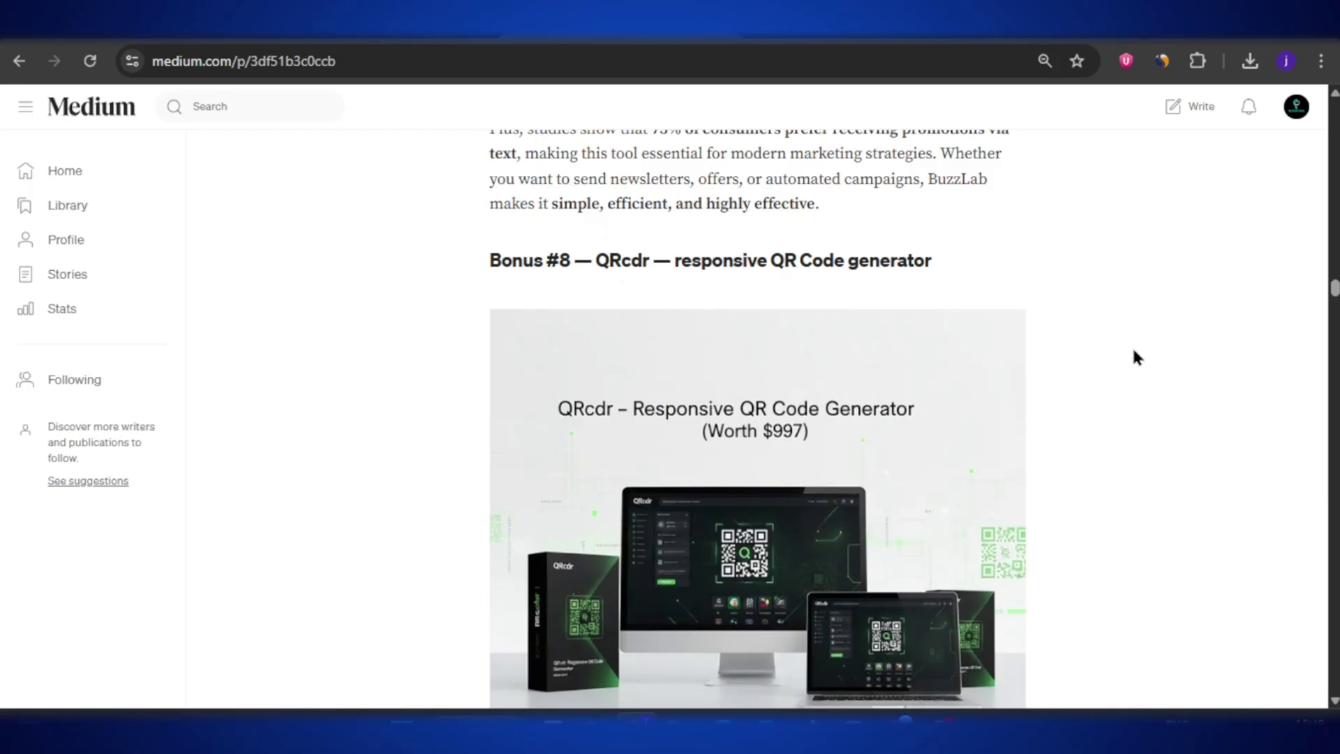
scroll(1134, 356, "down", 20)
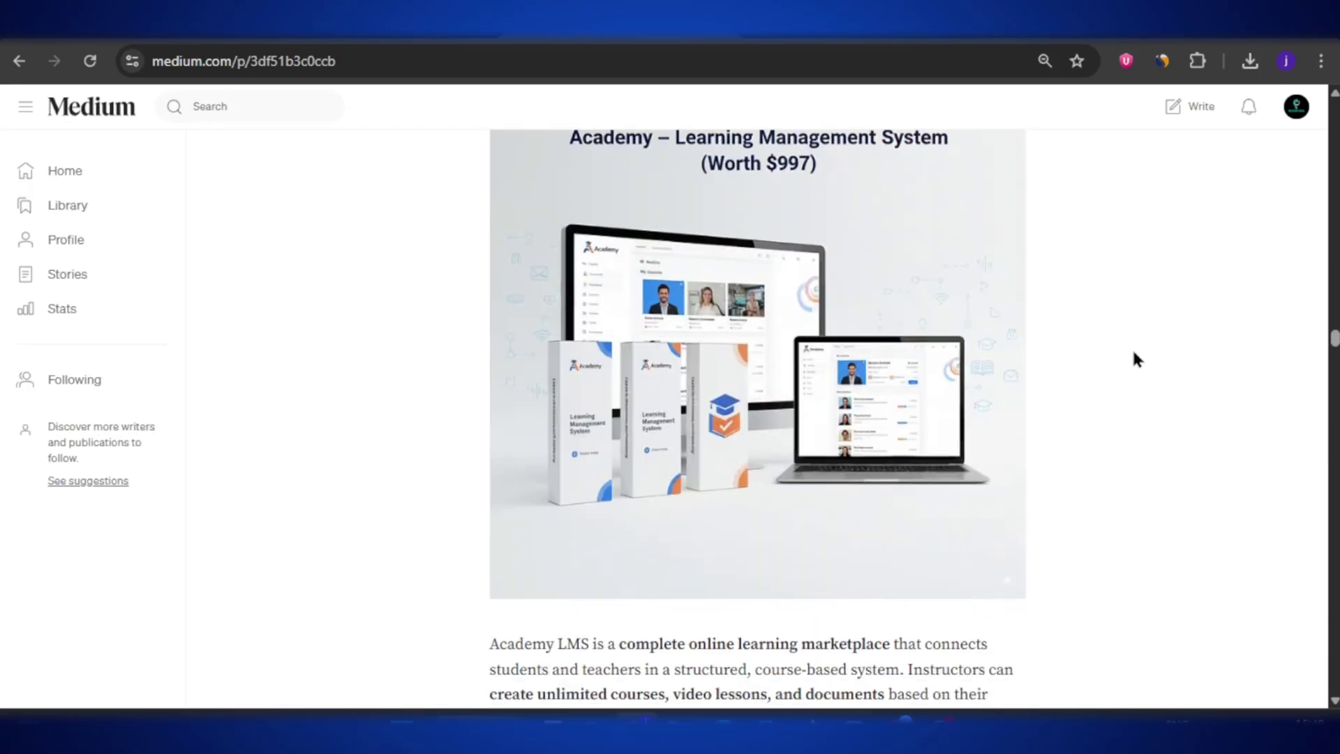
scroll(1133, 359, "down", 20)
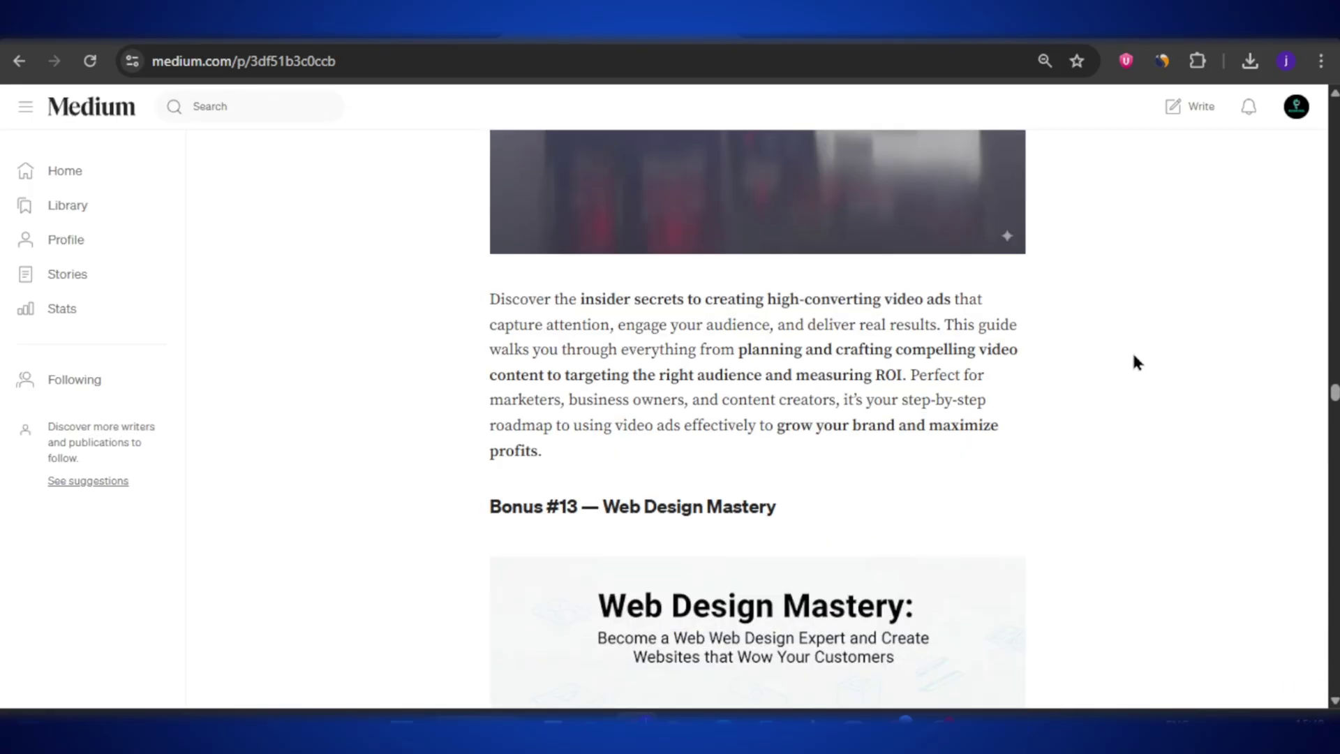
scroll(1134, 362, "down", 20)
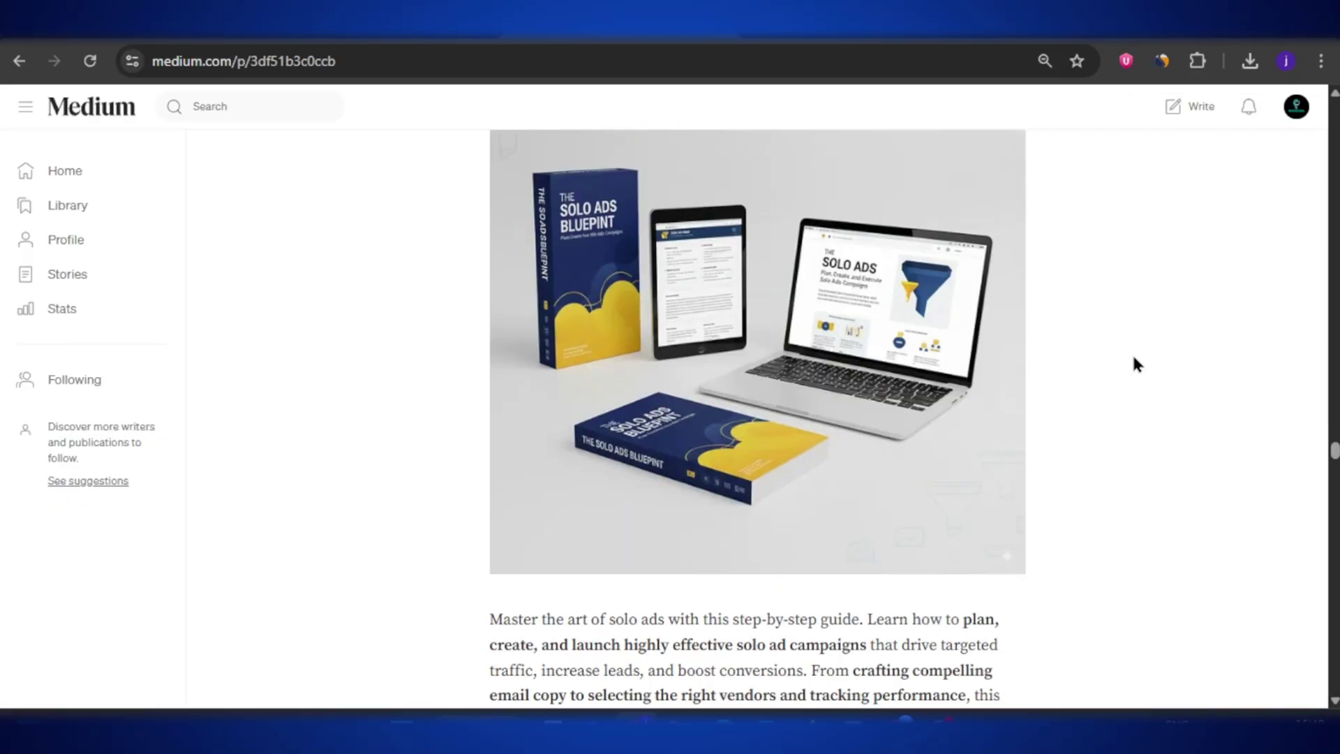
scroll(1134, 364, "down", 20)
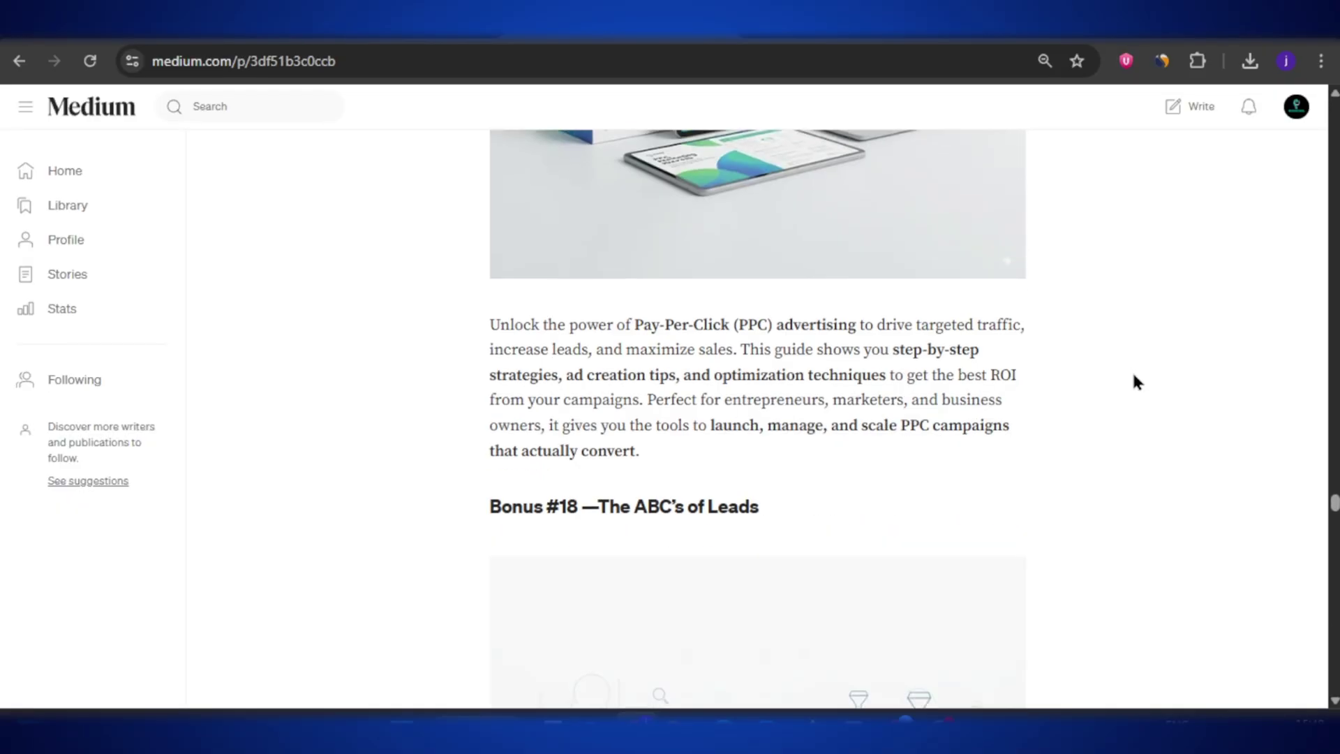
scroll(1134, 381, "down", 20)
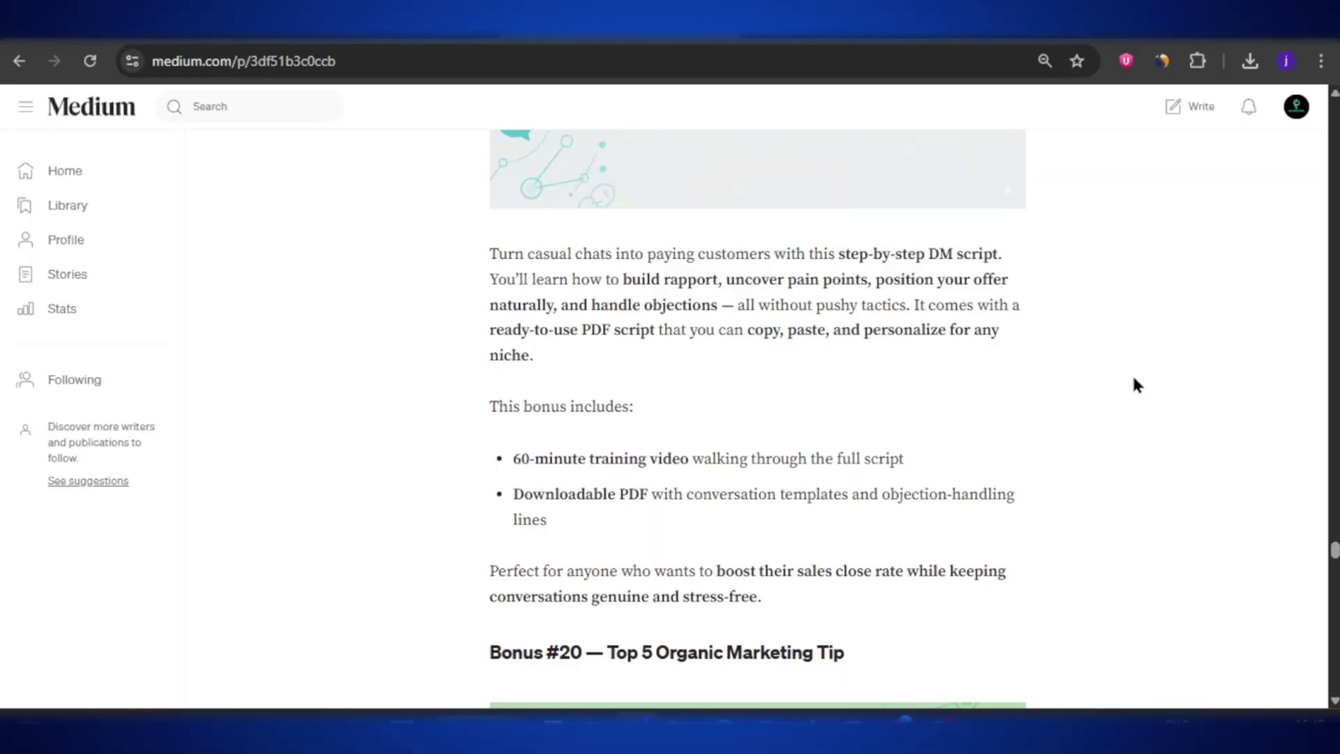
scroll(1134, 384, "down", 15)
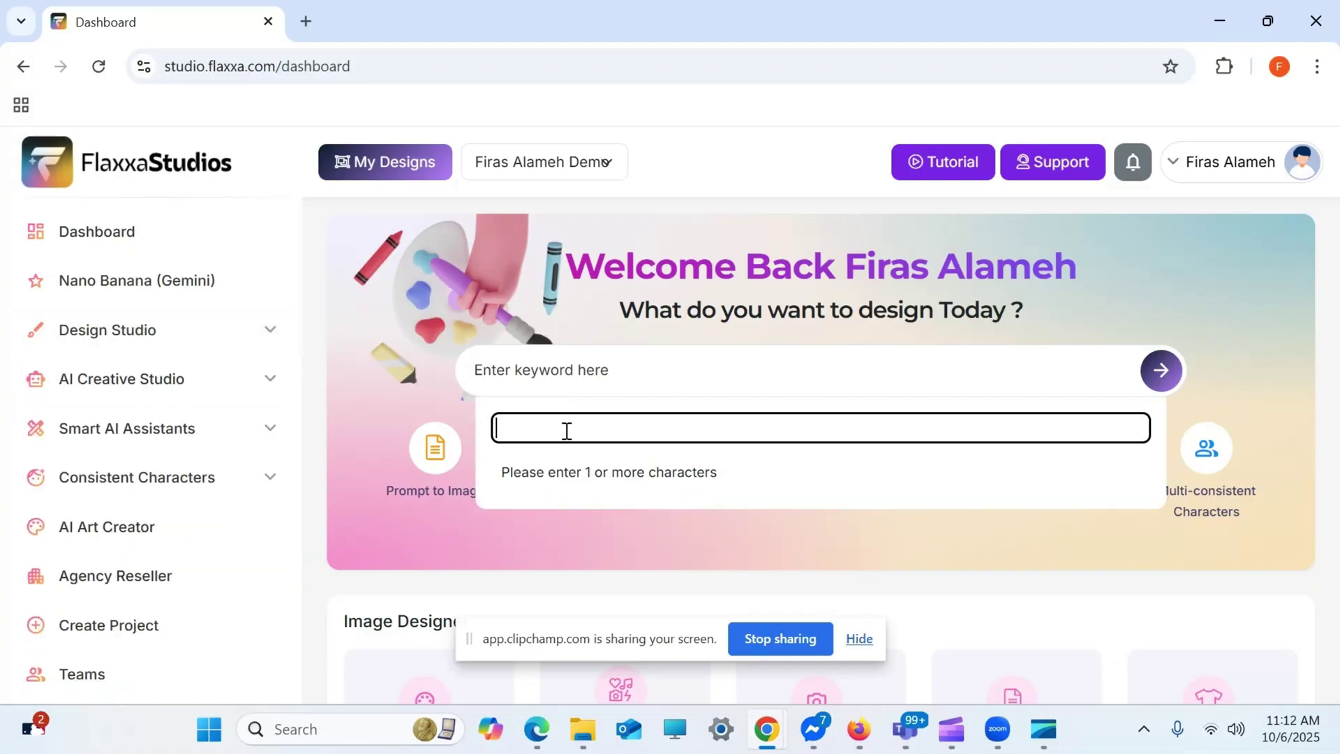
type("social post")
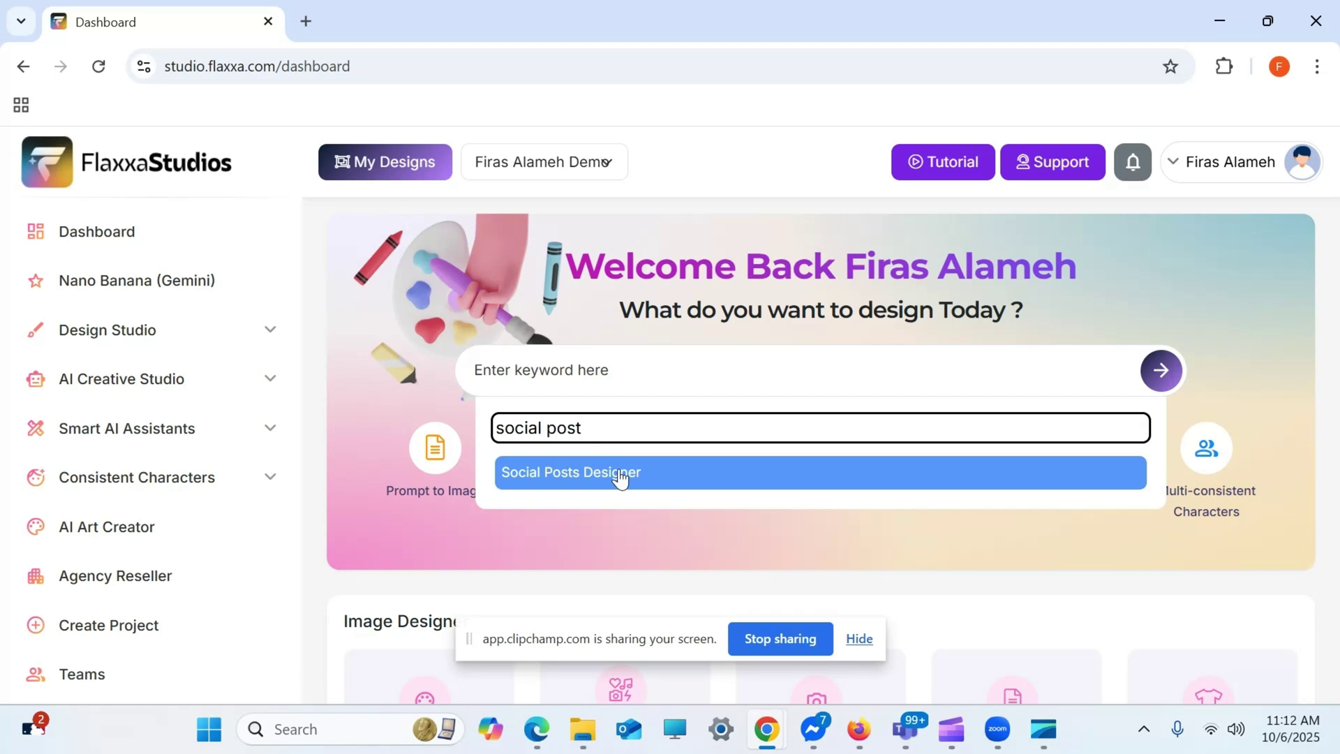
left_click(588, 475)
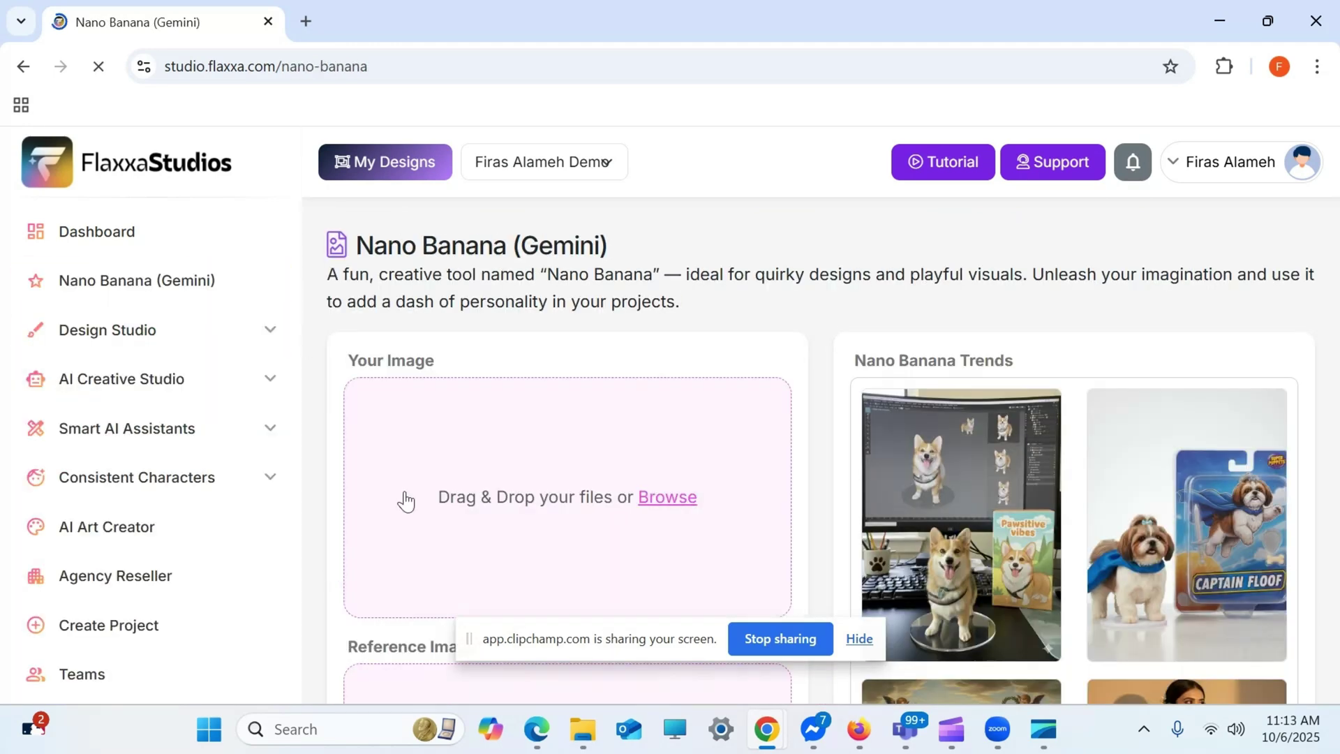
Step: Preview a saved portrait design's details in My Designs, then close the preview
scroll(548, 534, "down", 3)
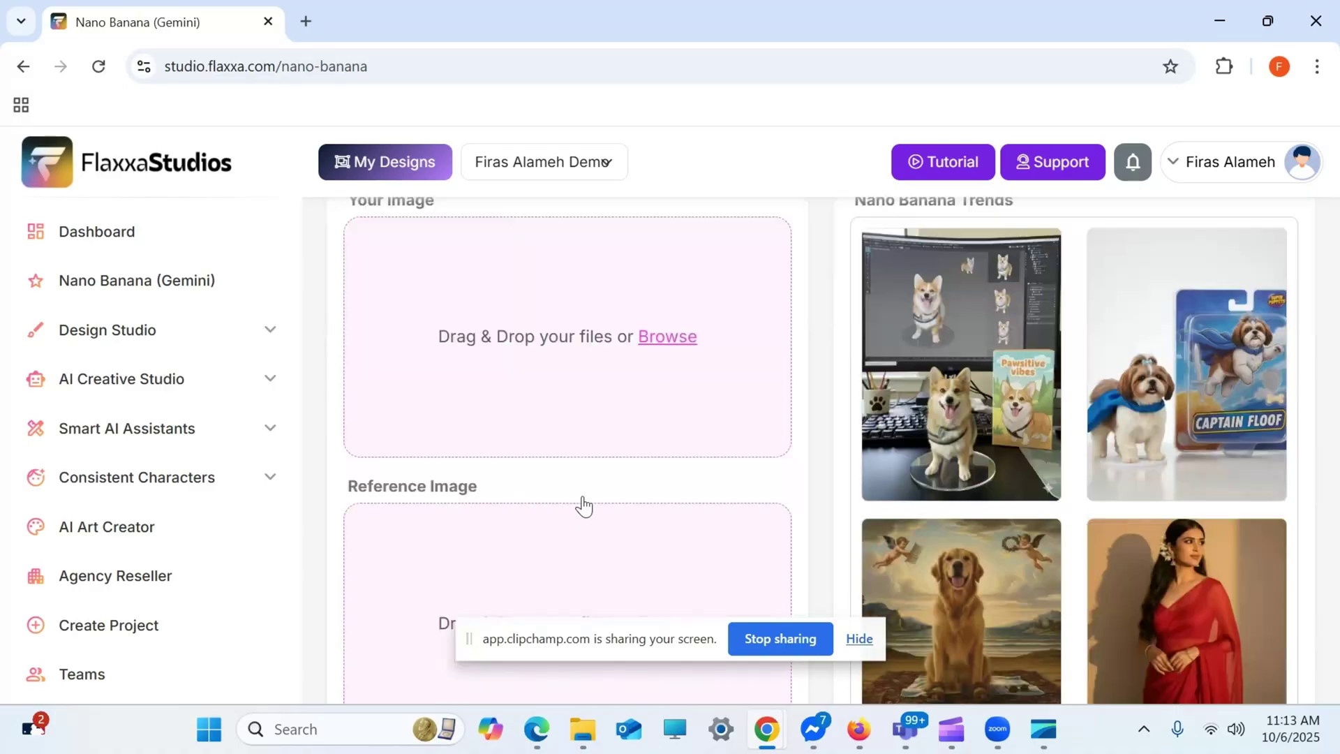
scroll(599, 472, "down", 5)
scroll(1124, 414, "down", 10)
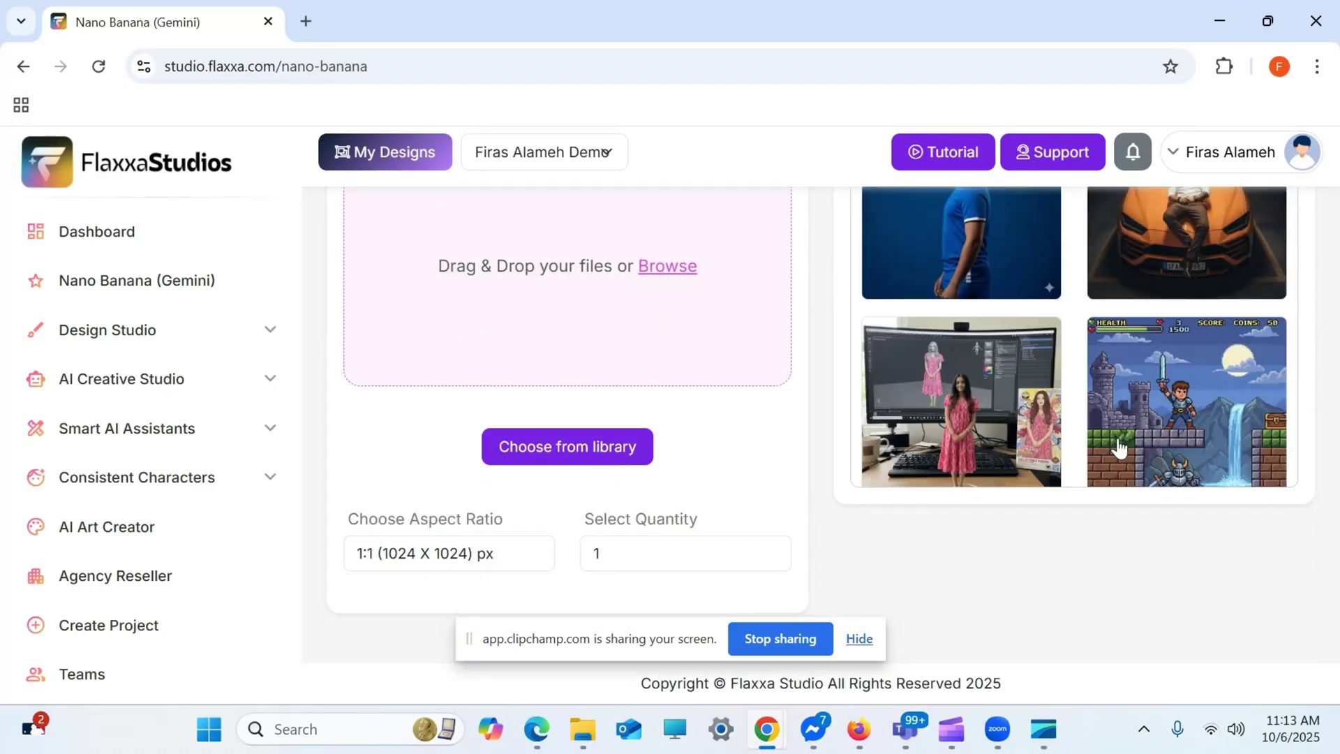
scroll(1144, 391, "down", 10)
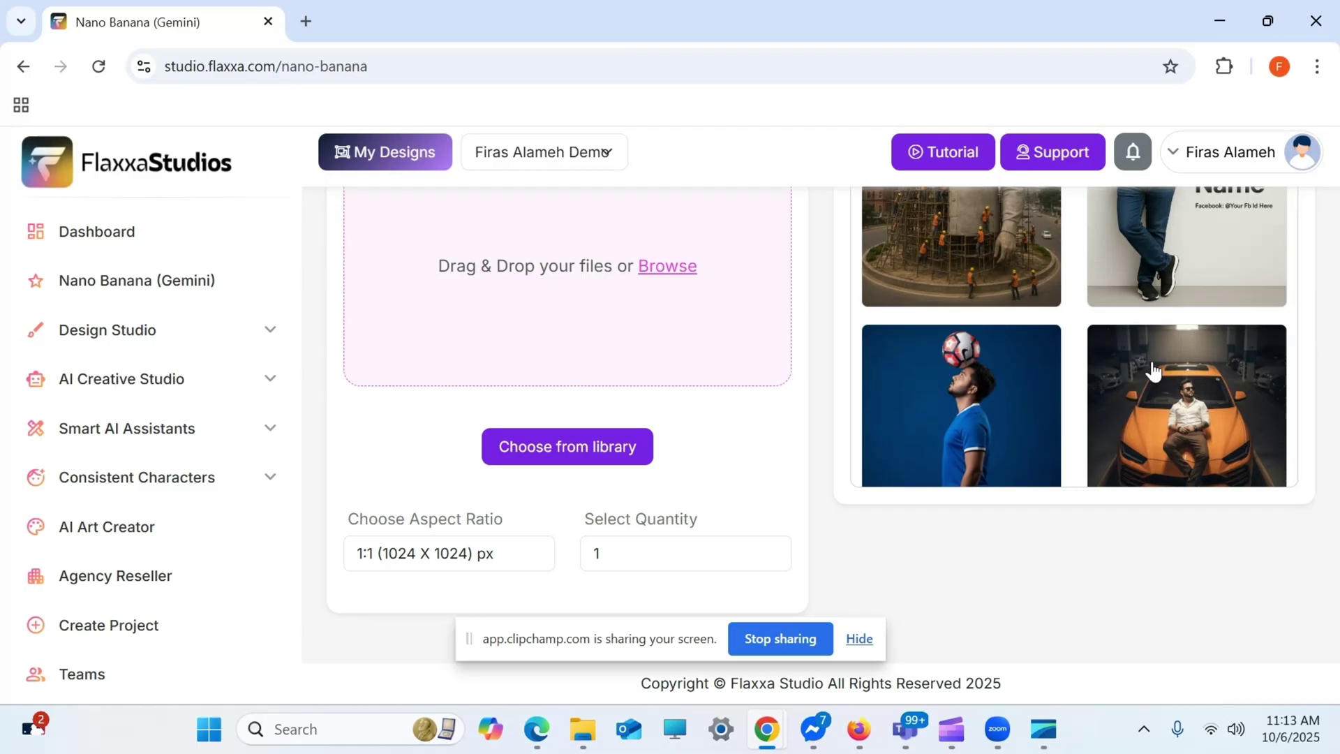
scroll(1153, 381, "down", 5)
scroll(1199, 305, "up", 3)
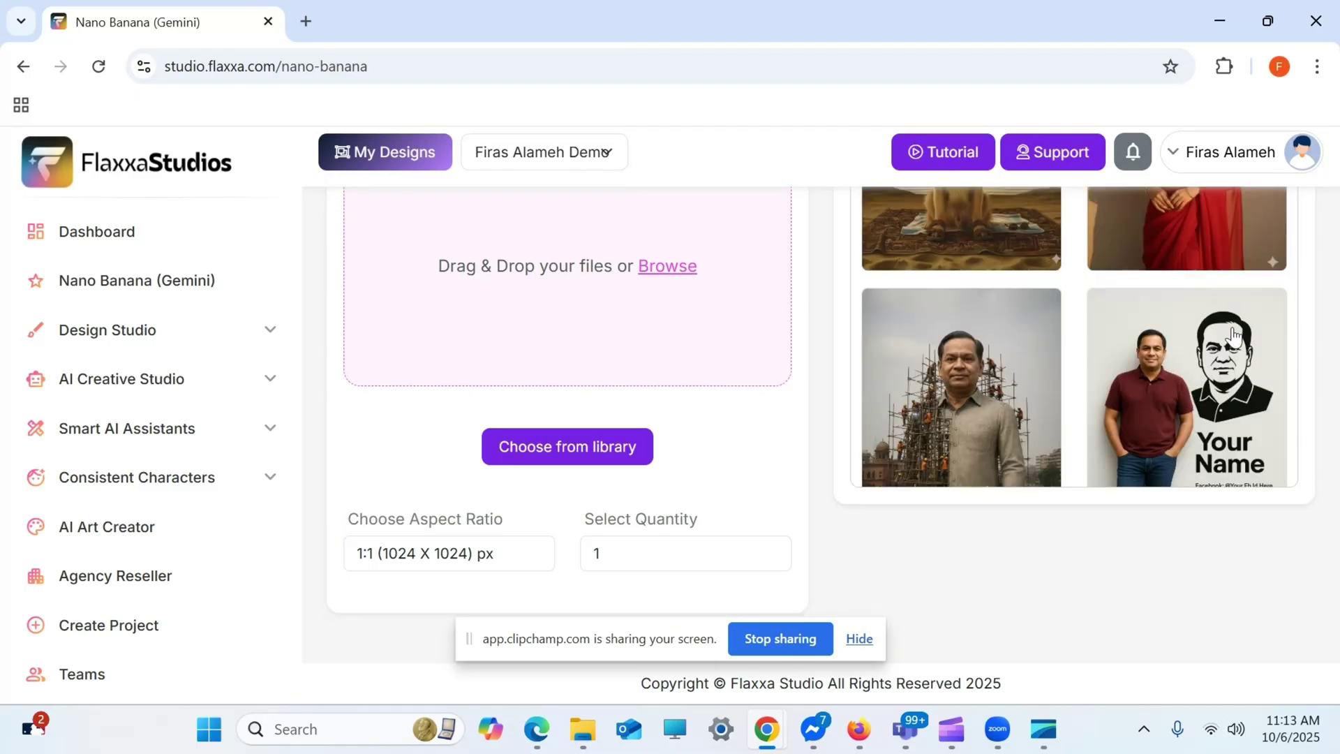
left_click(392, 169)
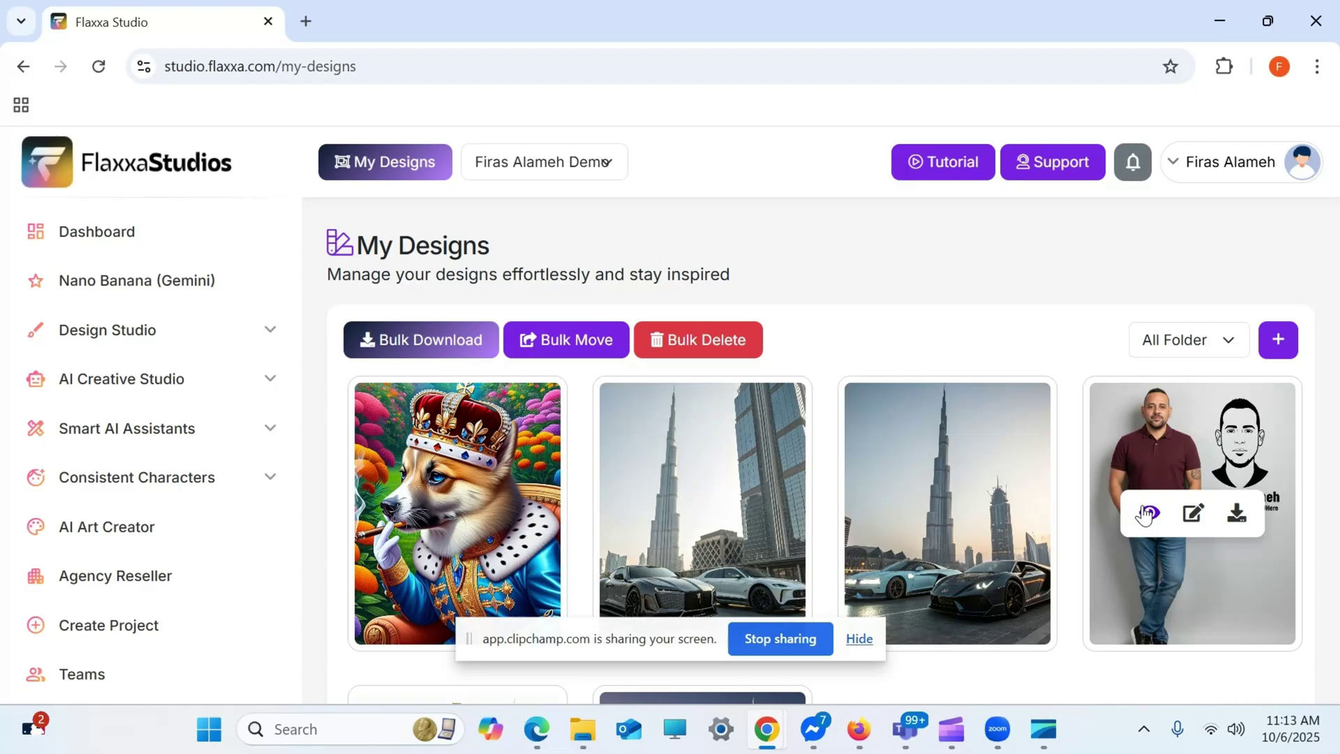
left_click(1145, 515)
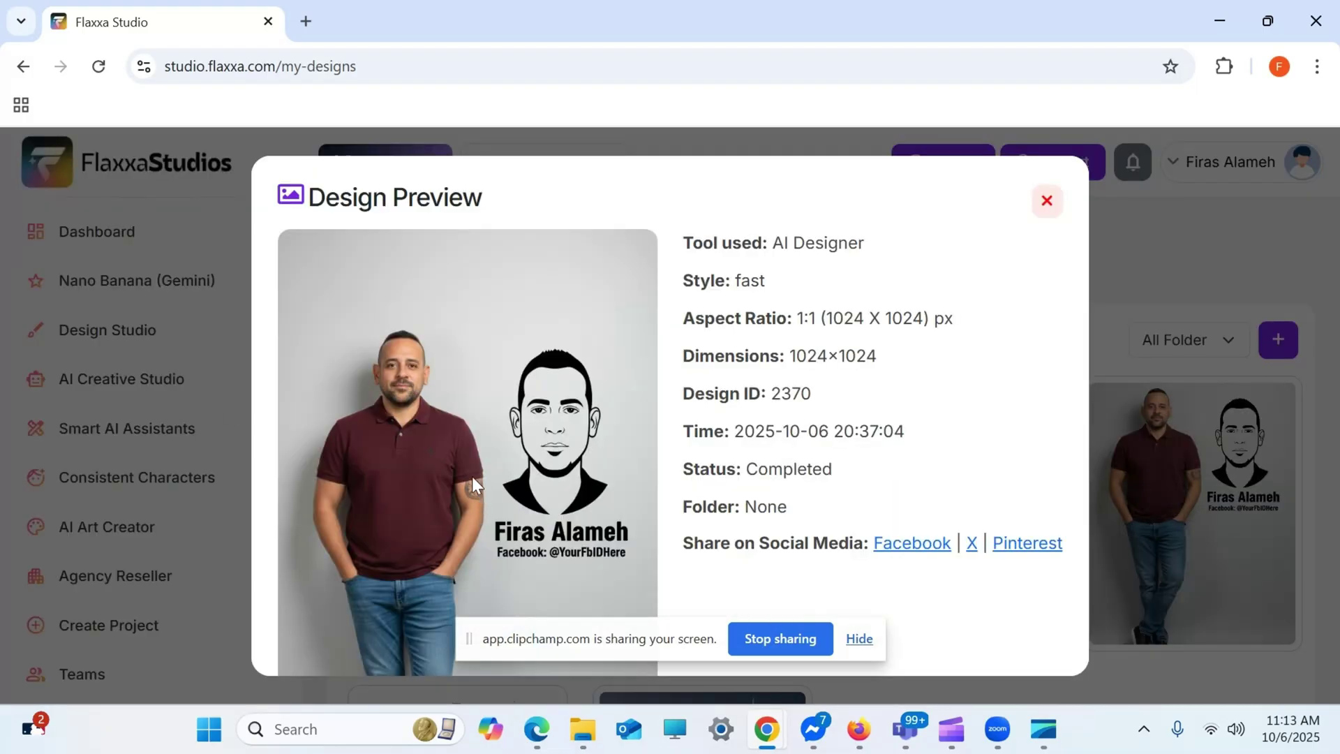
left_click(1046, 202)
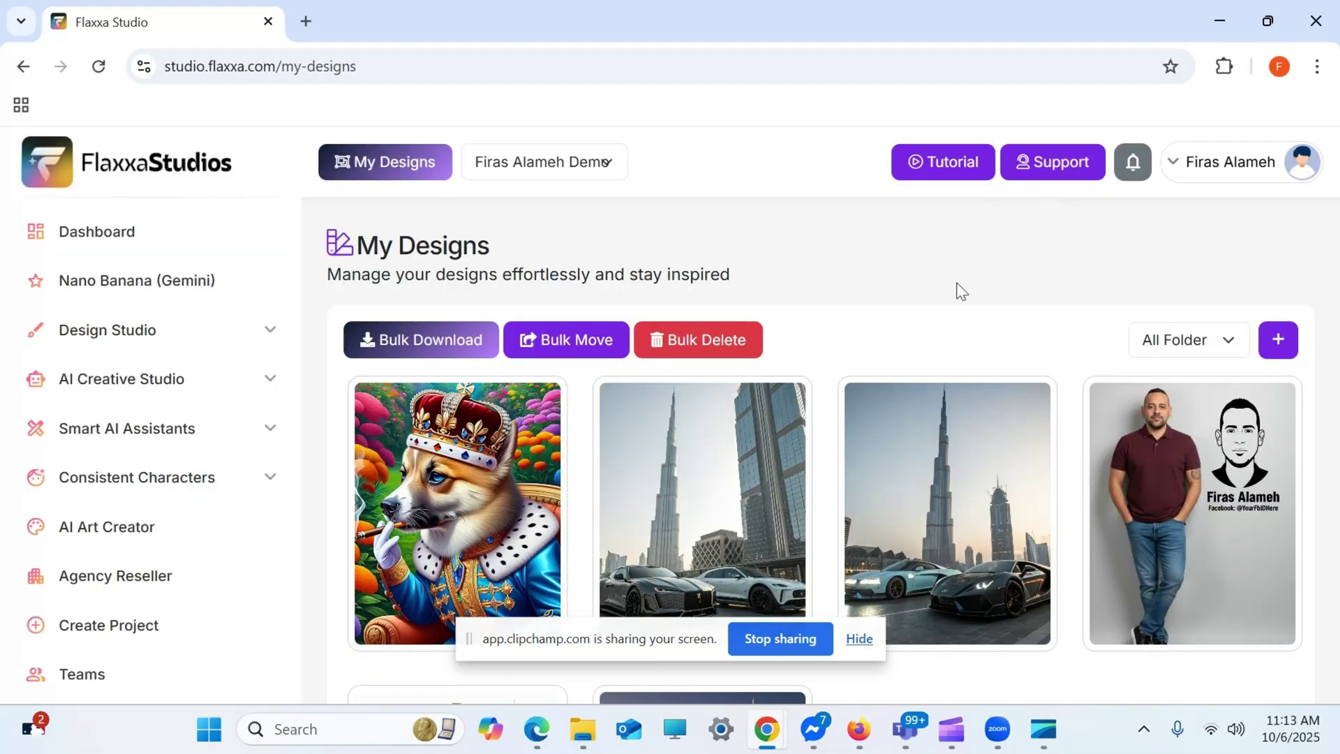
Step: Go back to the dashboard and expand the Design Studio and AI Creative Studio groups
left_click(148, 295)
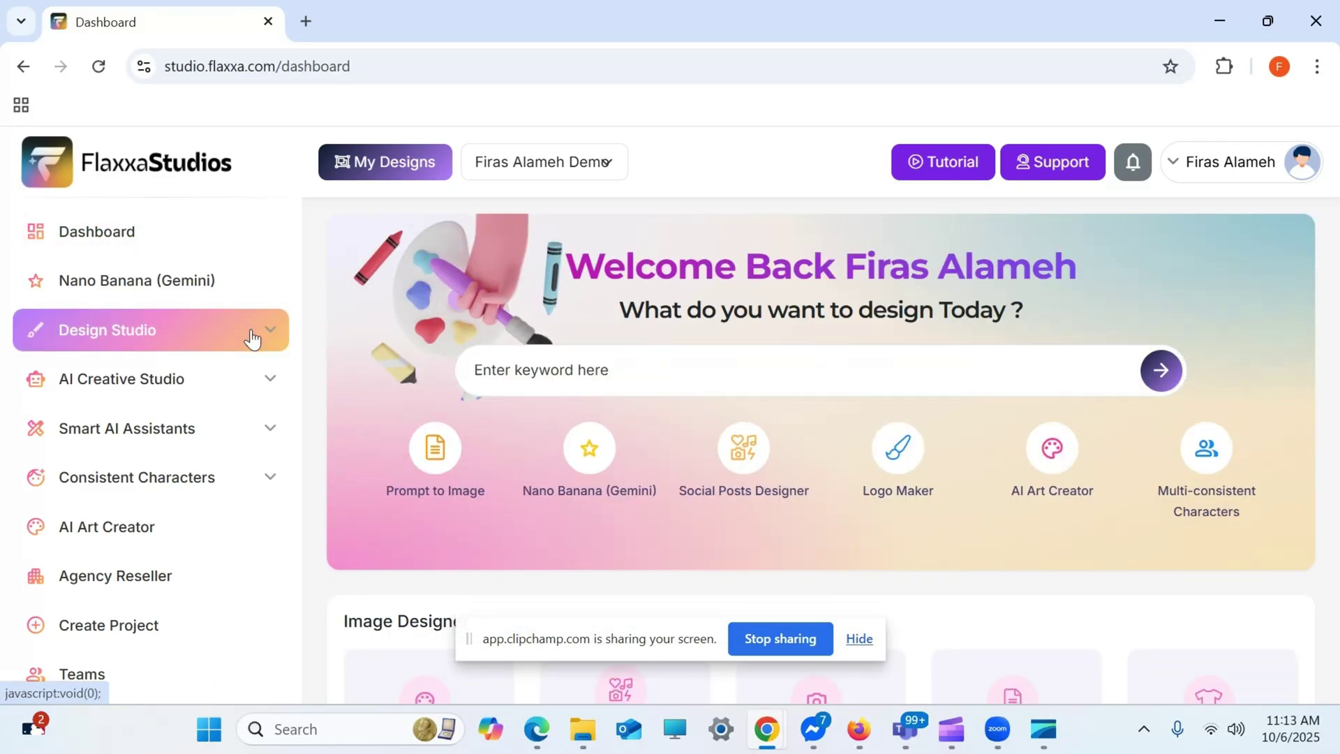
left_click(260, 337)
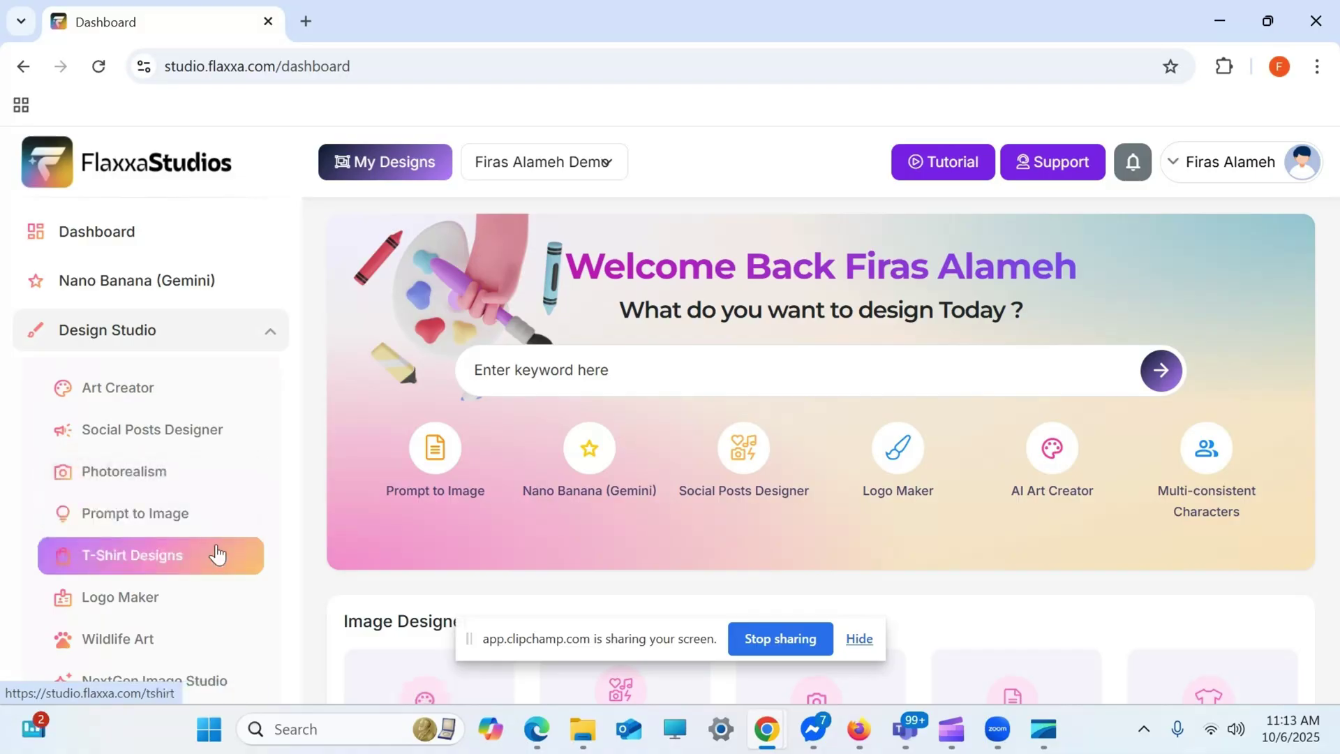
scroll(216, 544, "down", 2)
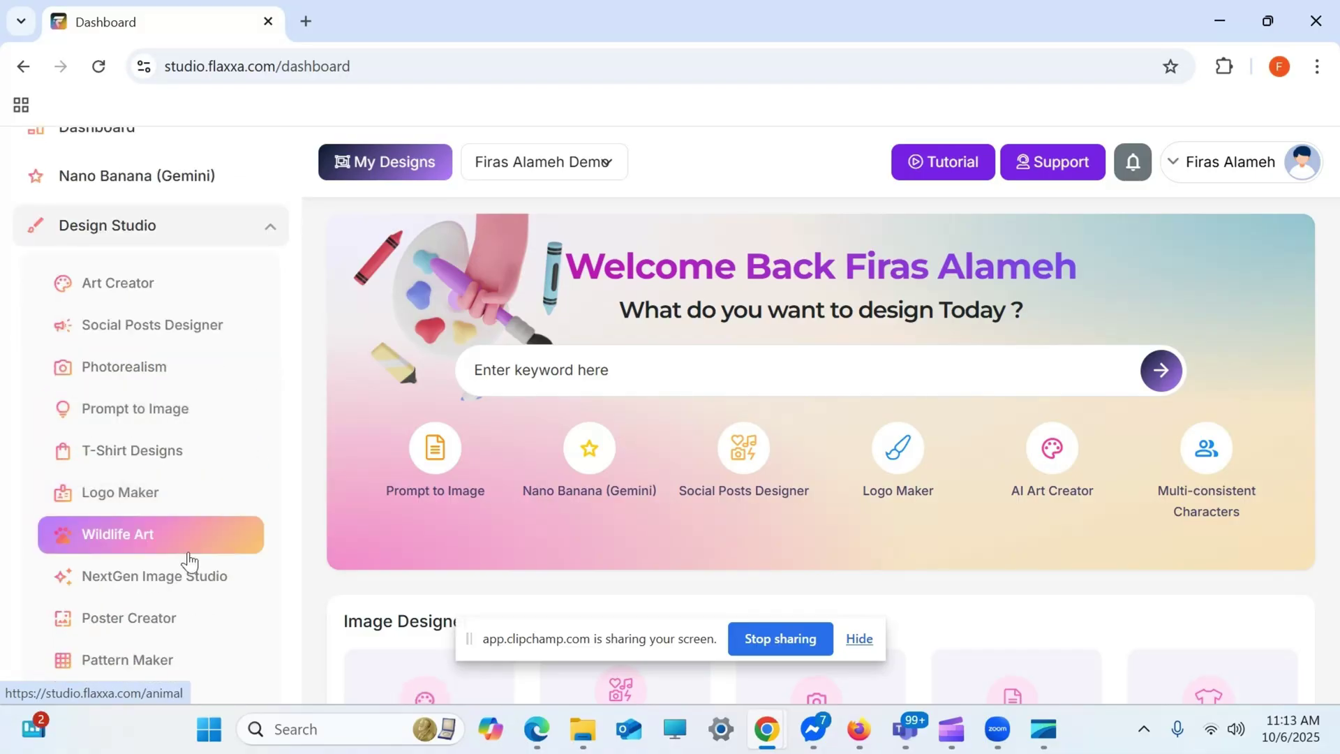
scroll(196, 573, "down", 1)
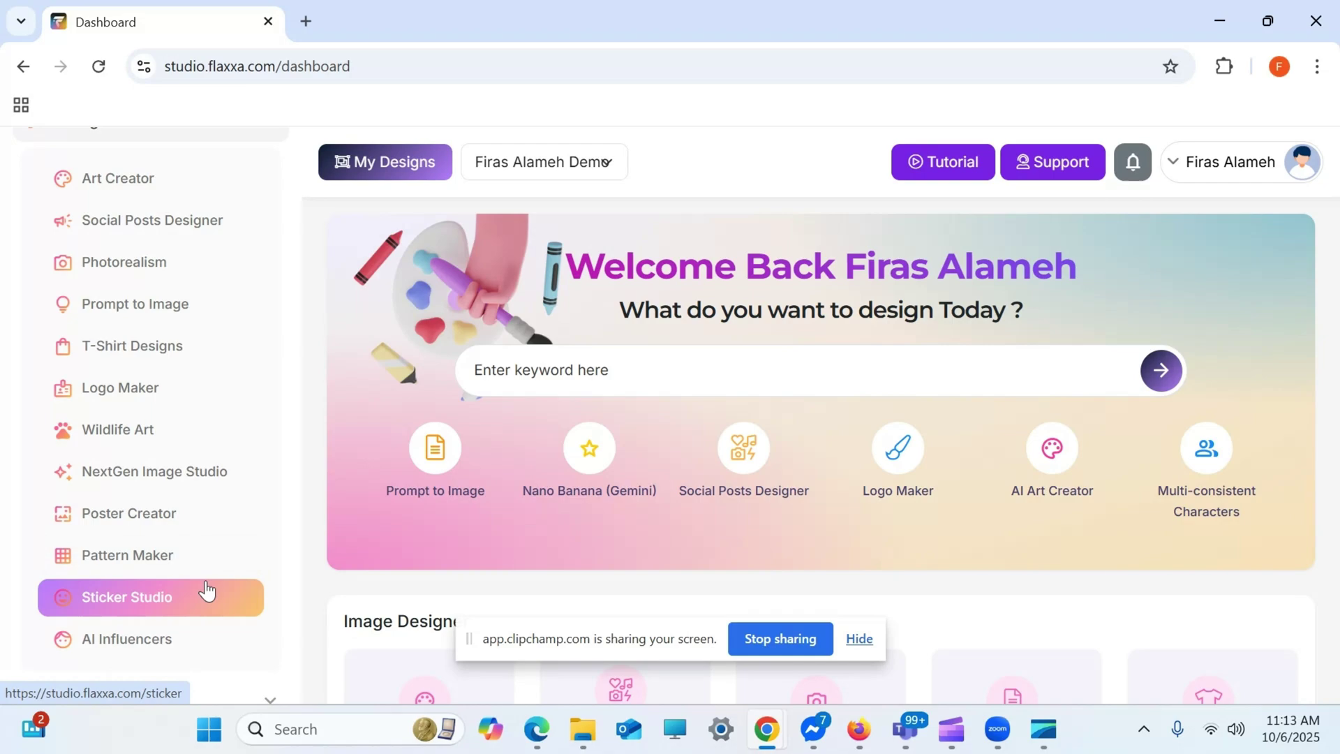
scroll(192, 572, "down", 1)
left_click(249, 599)
scroll(224, 568, "down", 2)
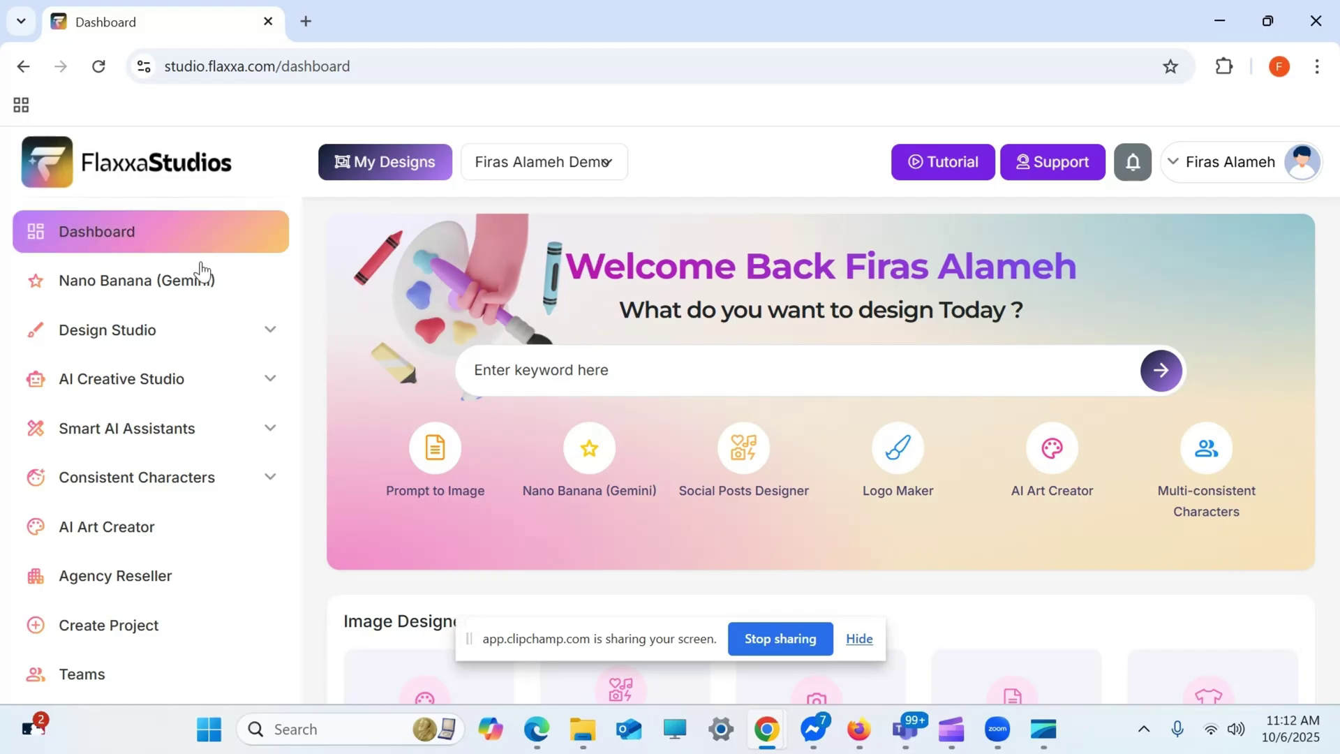
Step: Collapse Design Studio, search tools for 'social post', and open the Social Posts Designer result
left_click(190, 323)
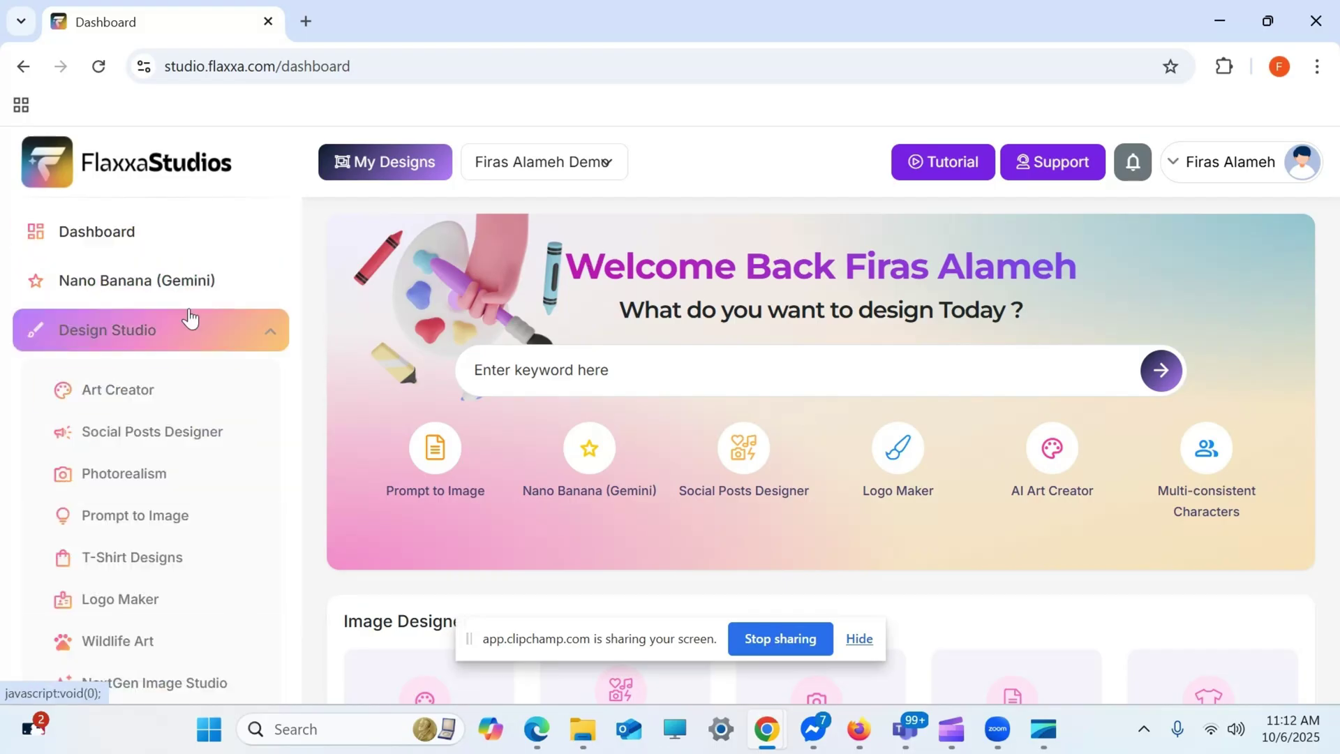
left_click(229, 334)
left_click(556, 381)
left_click(564, 430)
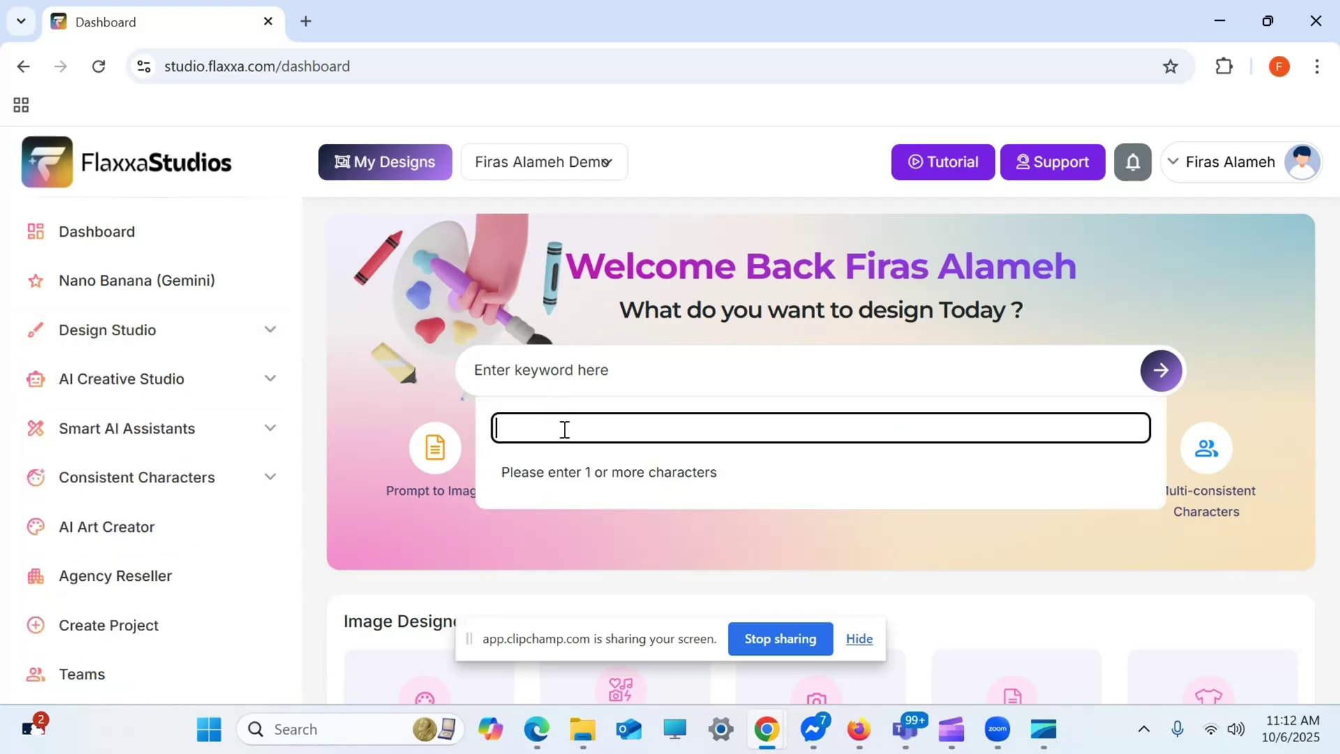
type("social post")
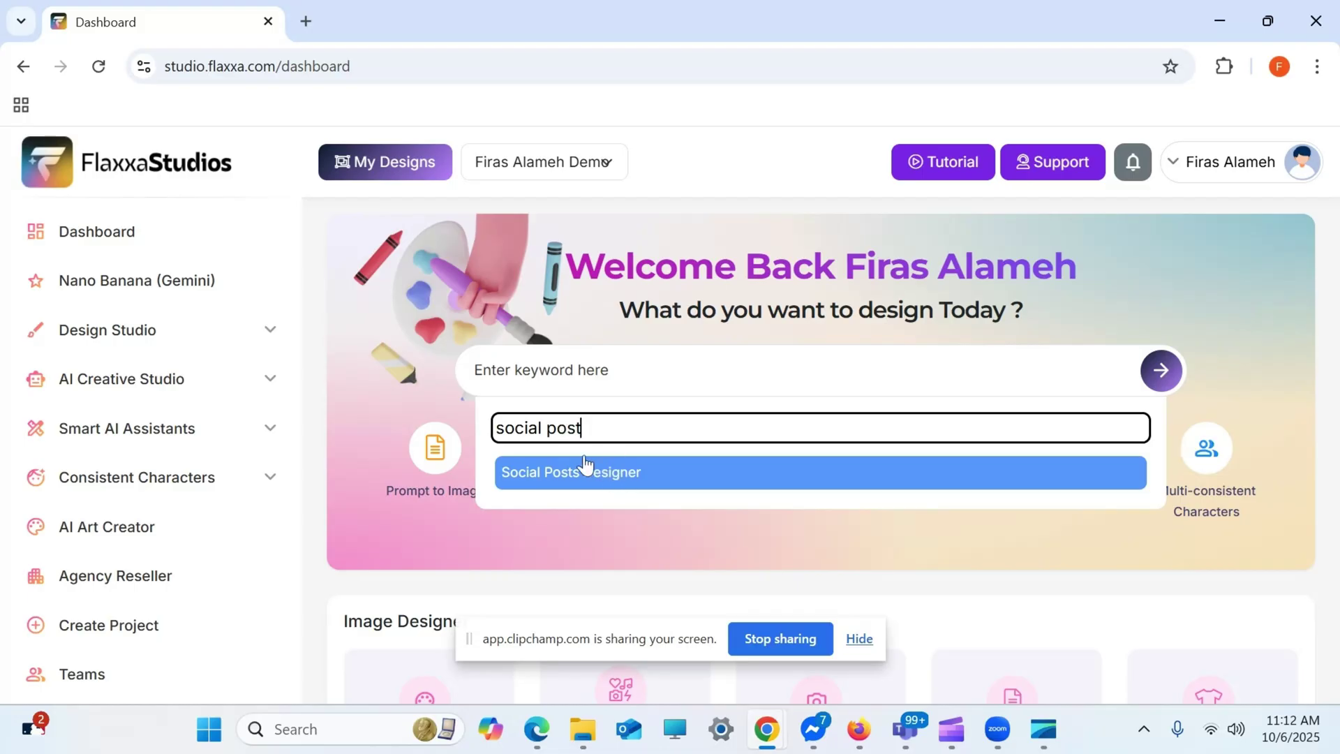
left_click(585, 473)
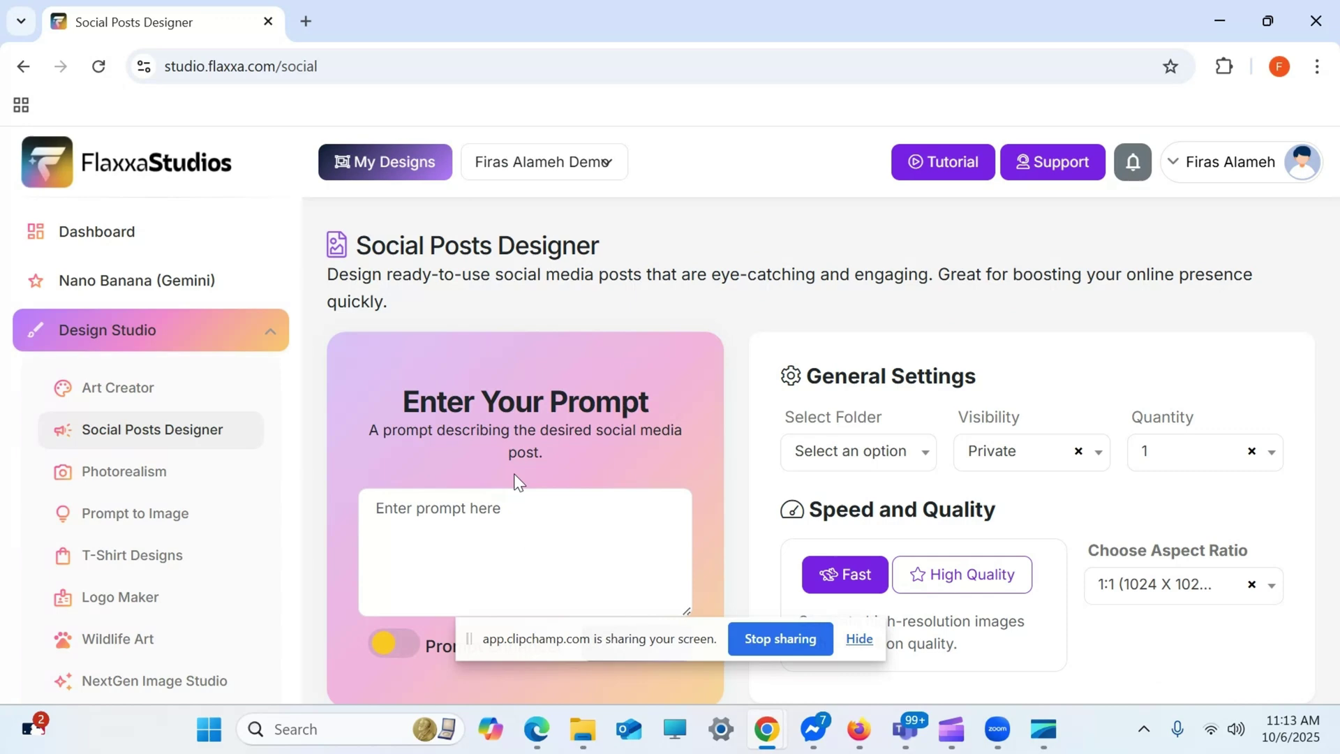
left_click(204, 288)
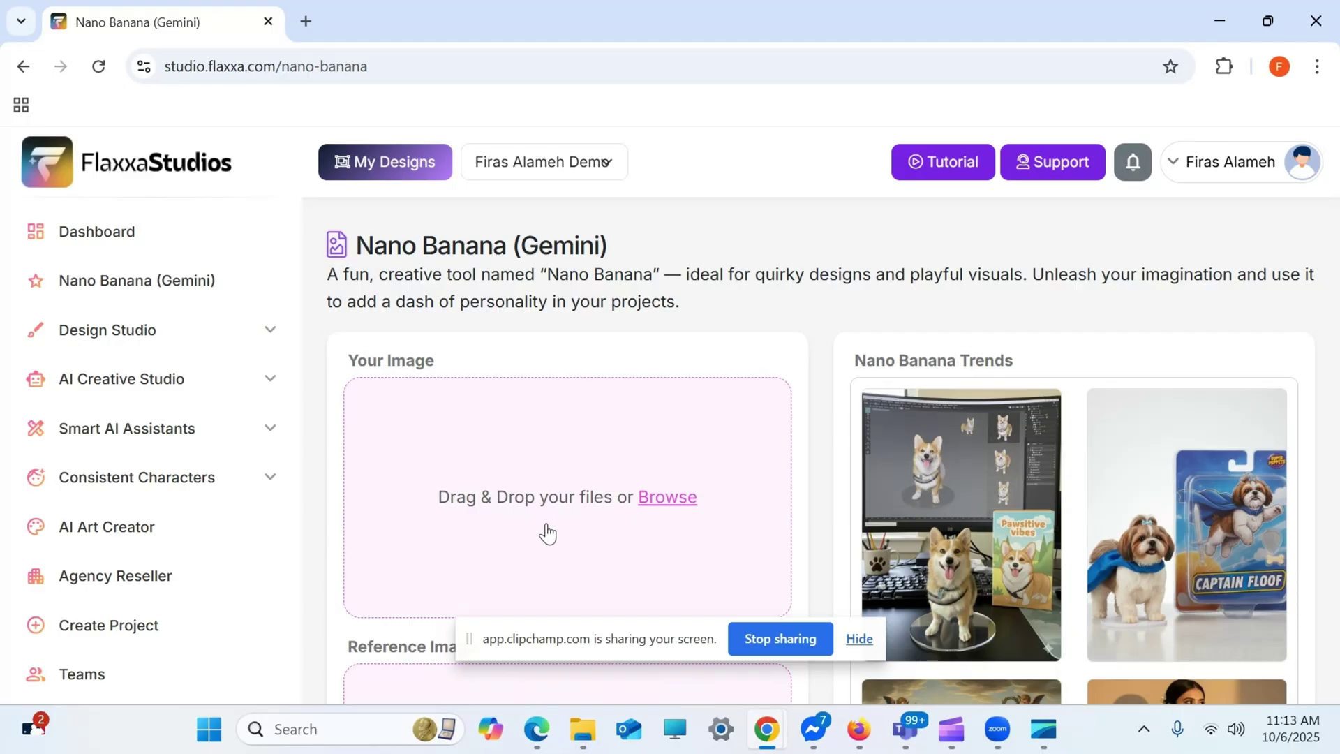
scroll(547, 534, "down", 3)
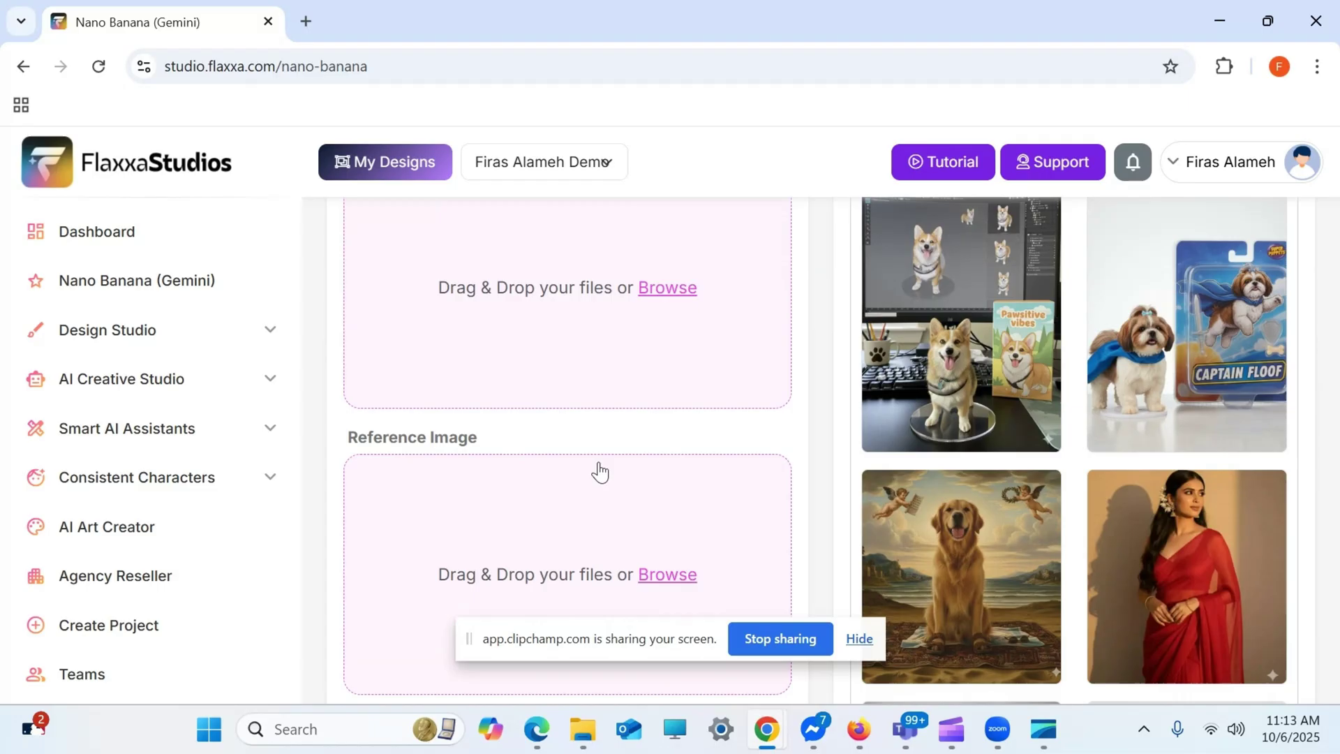
scroll(599, 469, "down", 4)
scroll(1112, 424, "down", 3)
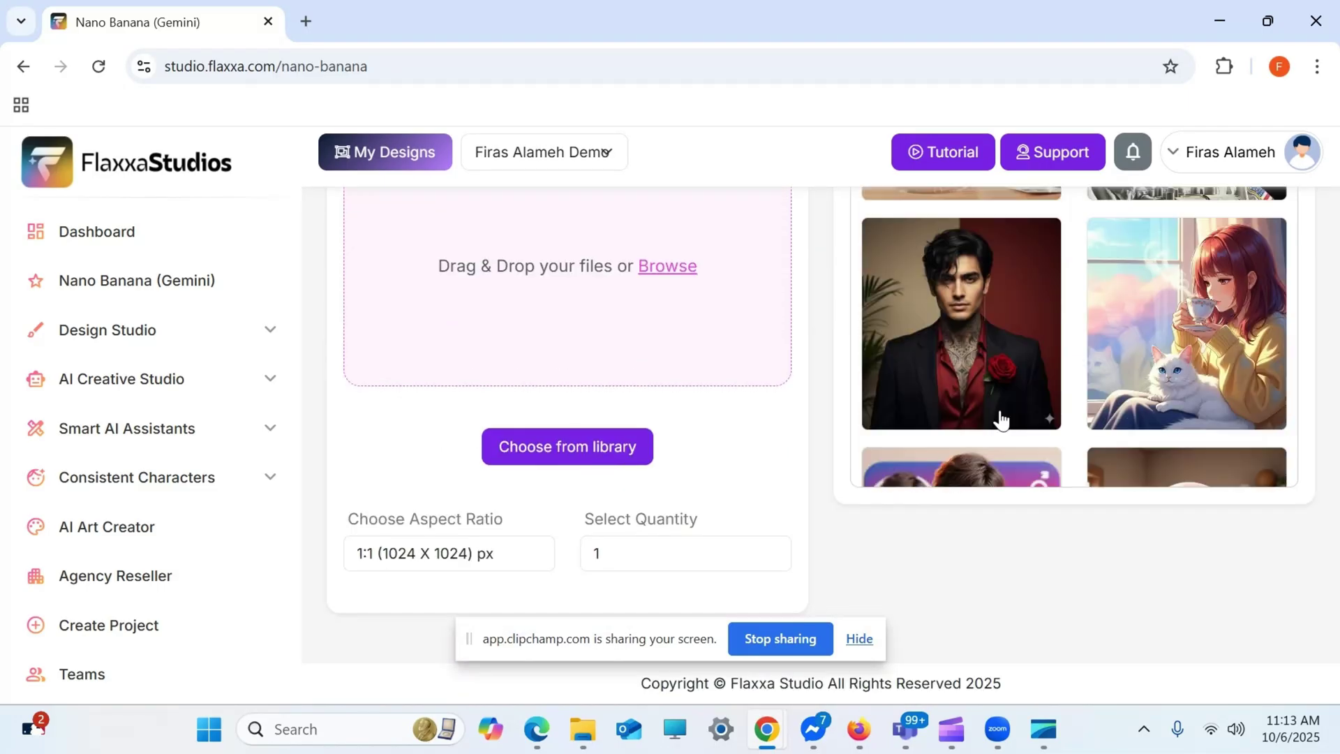
scroll(1109, 286, "down", 3)
scroll(1116, 297, "up", 2)
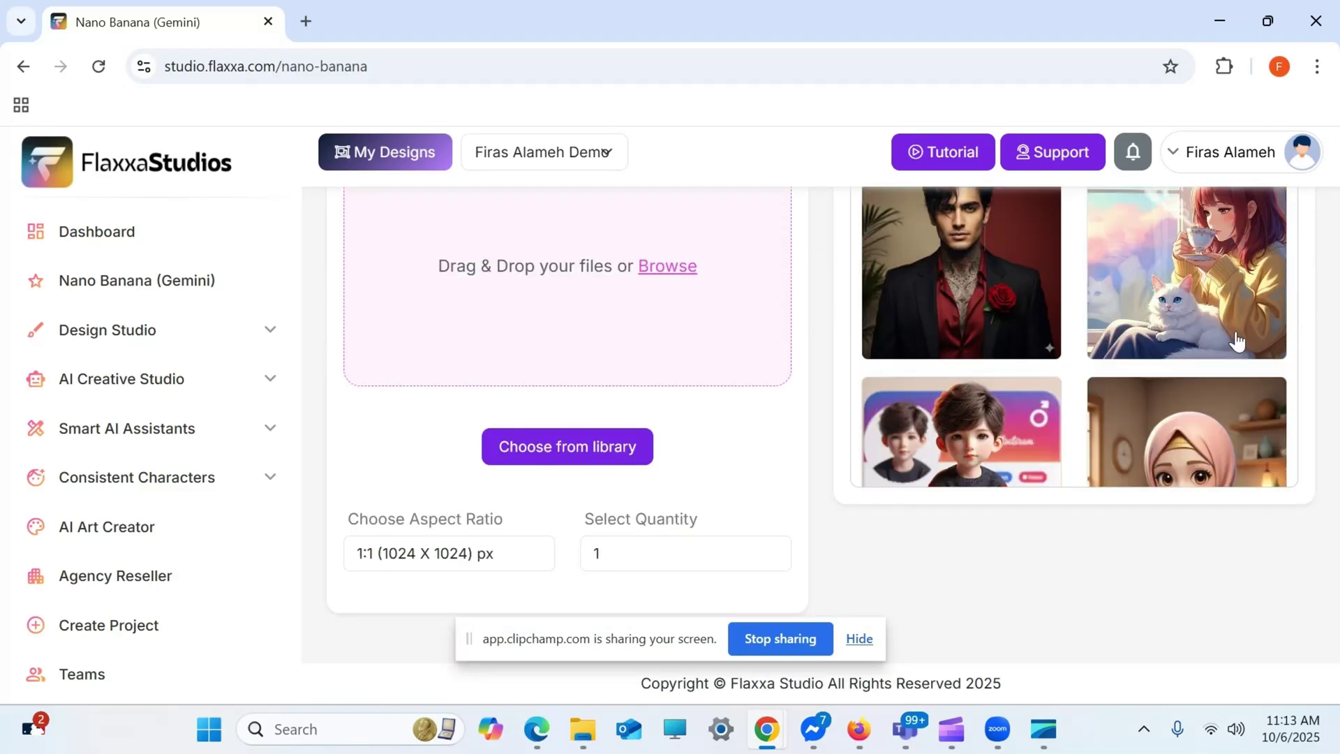
scroll(1153, 370, "down", 5)
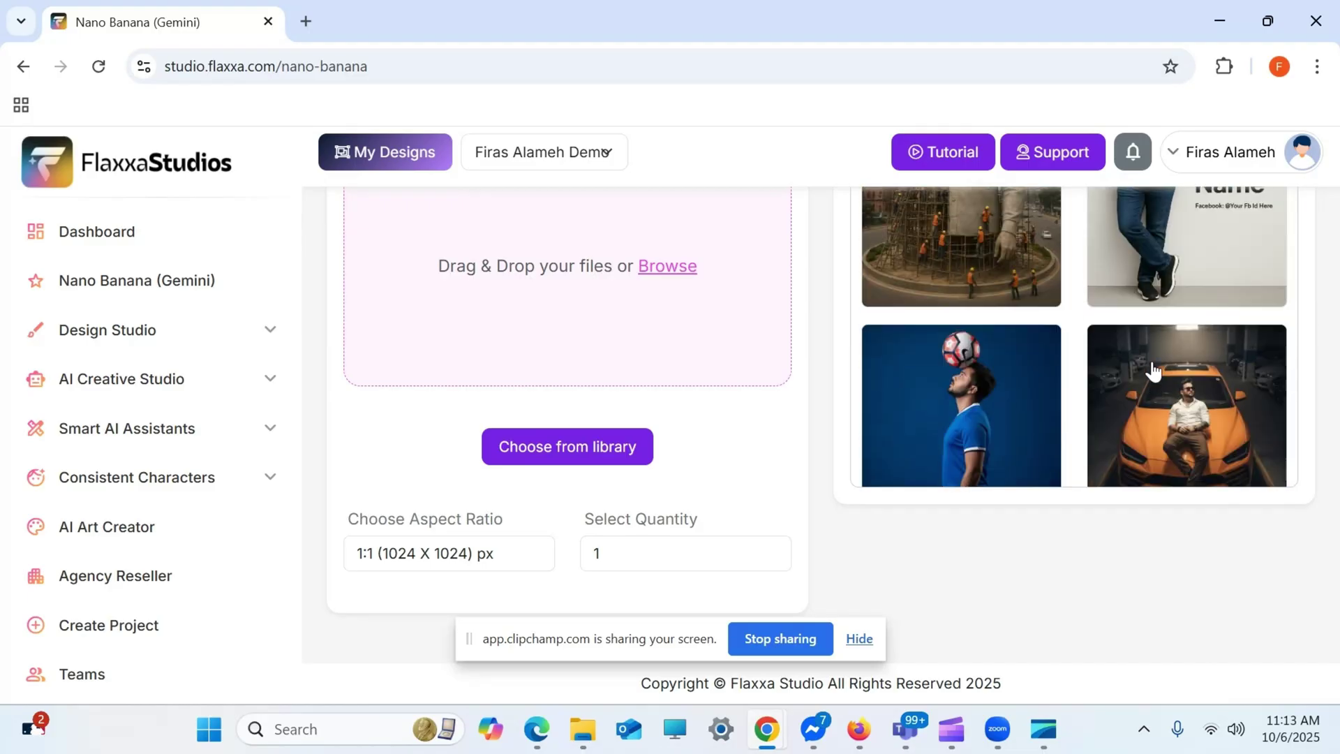
scroll(1153, 372, "up", 3)
scroll(1153, 370, "up", 3)
scroll(1155, 380, "down", 3)
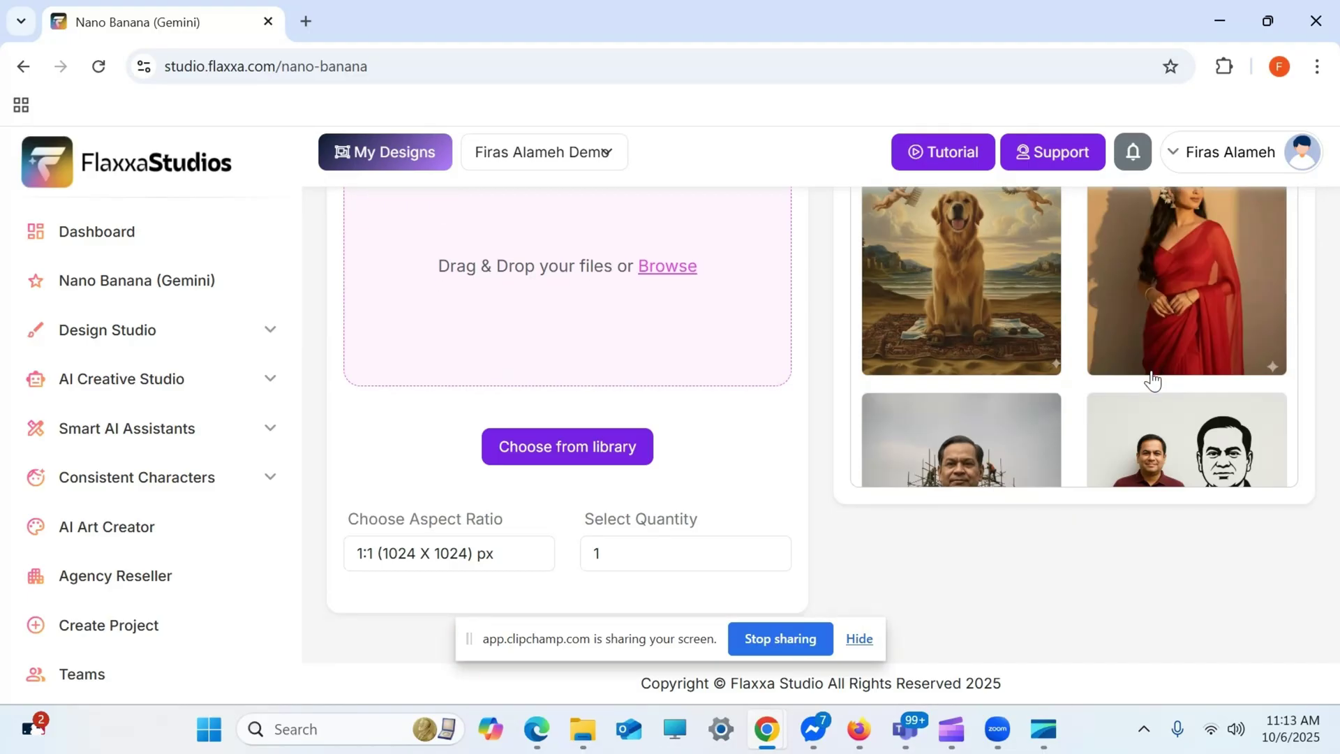
scroll(1159, 370, "down", 3)
scroll(1176, 279, "up", 3)
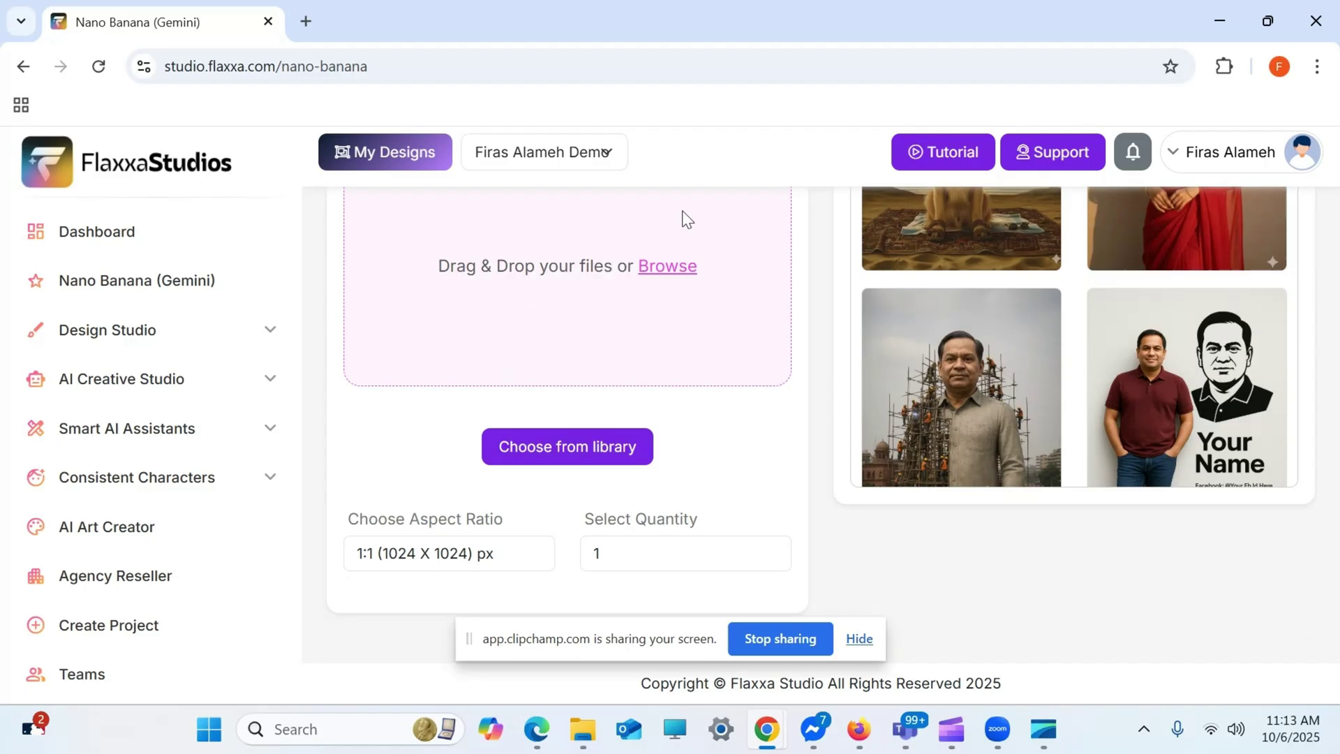
Step: Preview the fourth saved design in My Designs, close it, and return to the dashboard
left_click(391, 170)
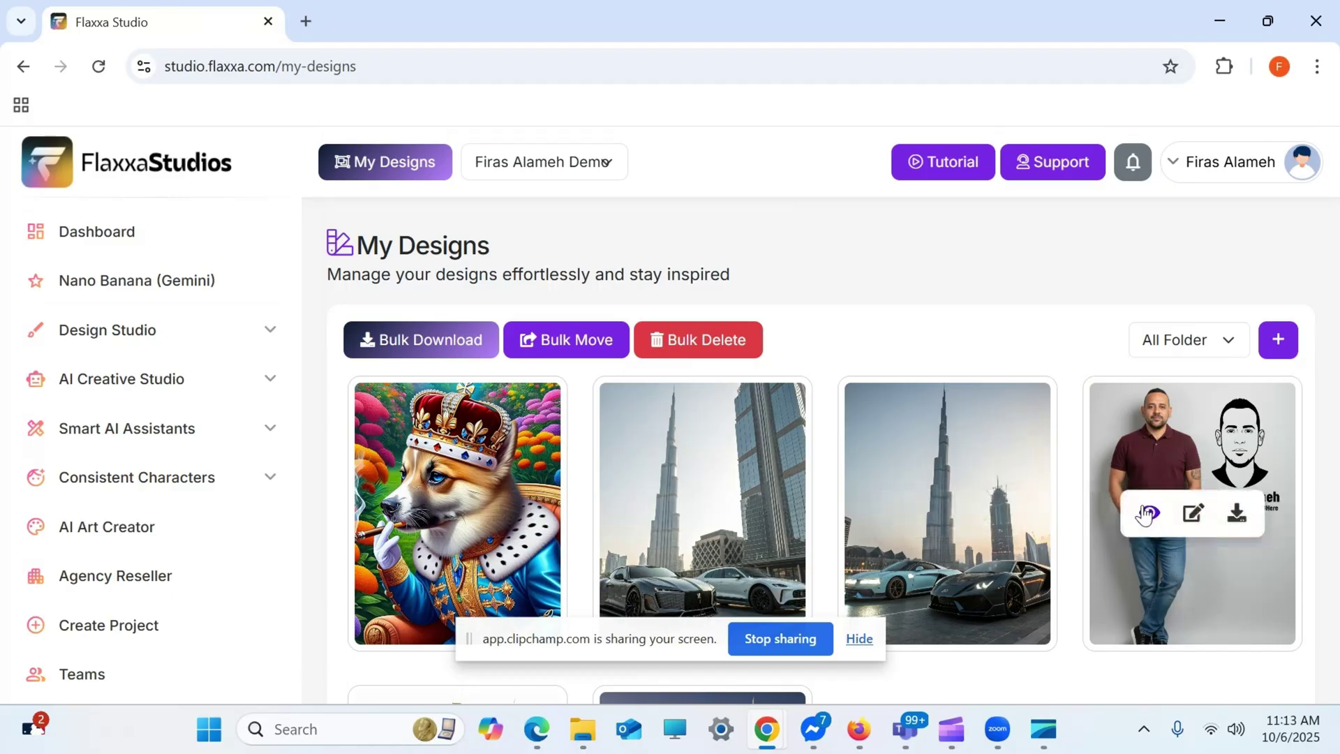
left_click(1148, 515)
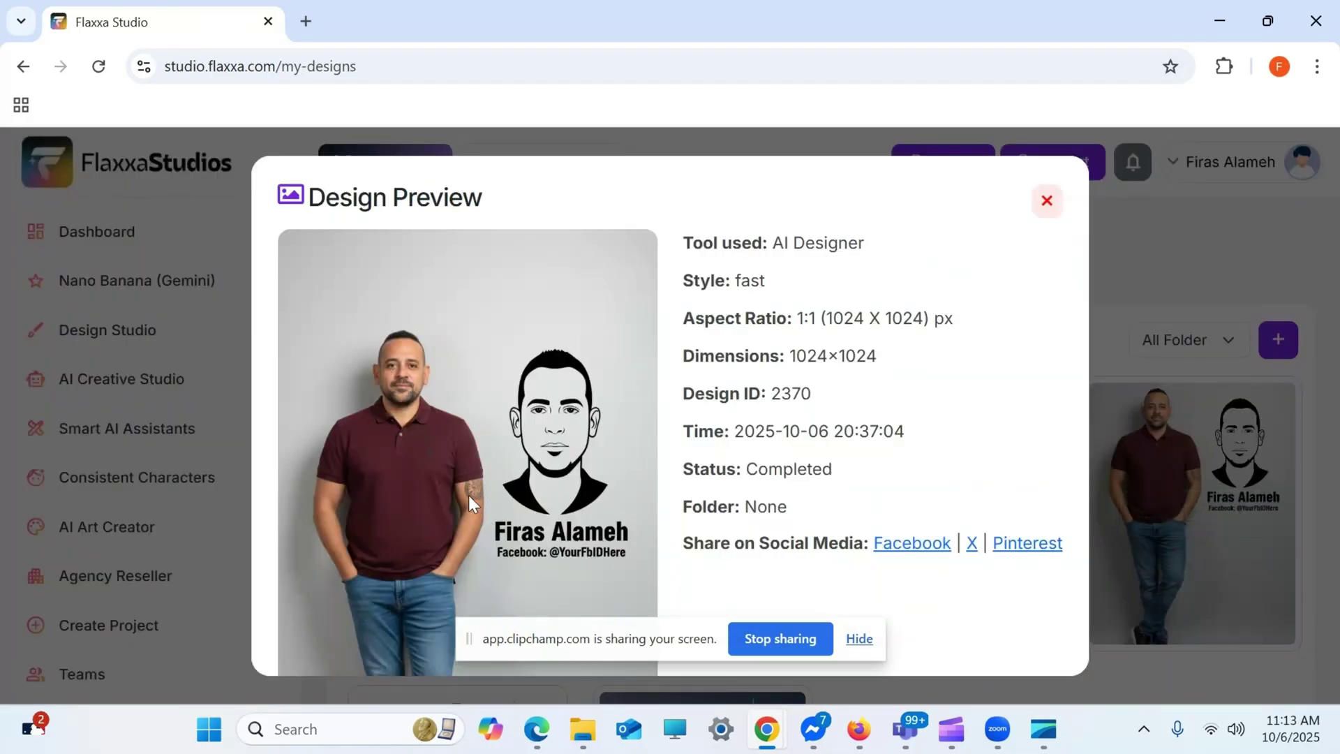
left_click(1047, 202)
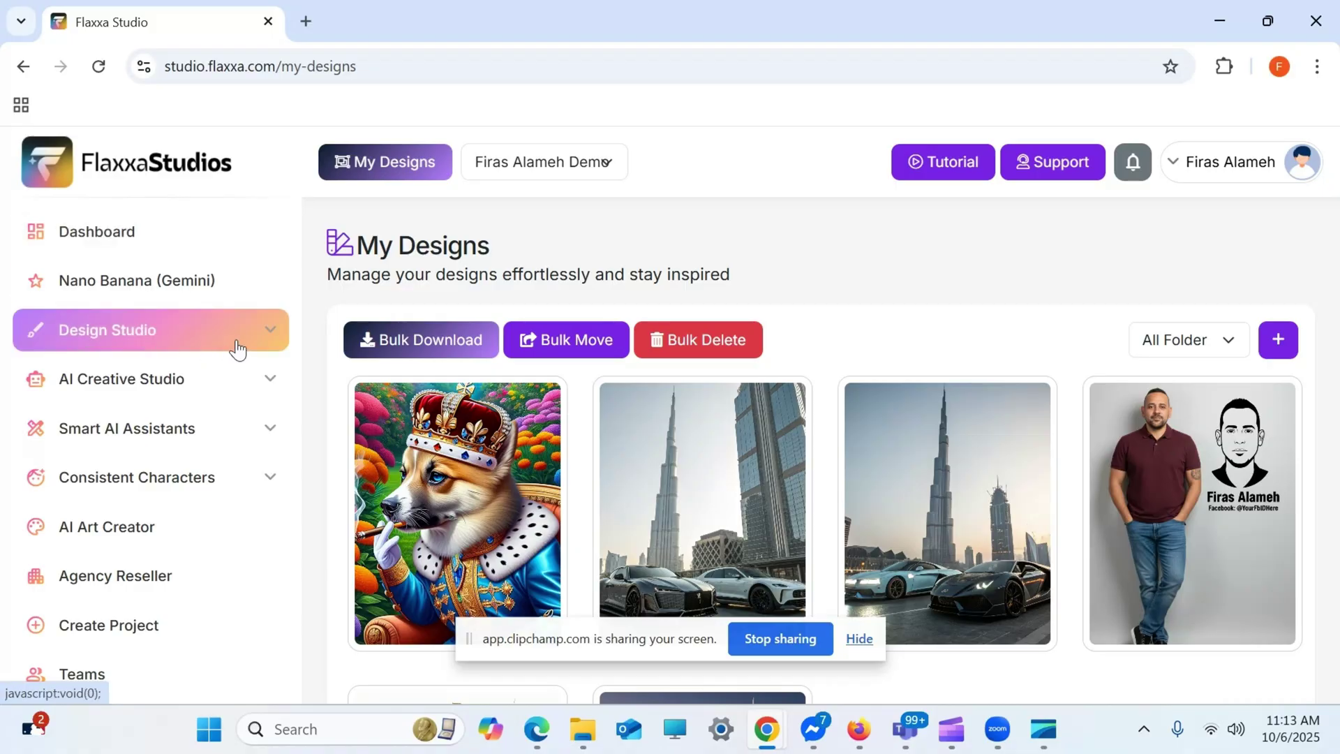
left_click(179, 236)
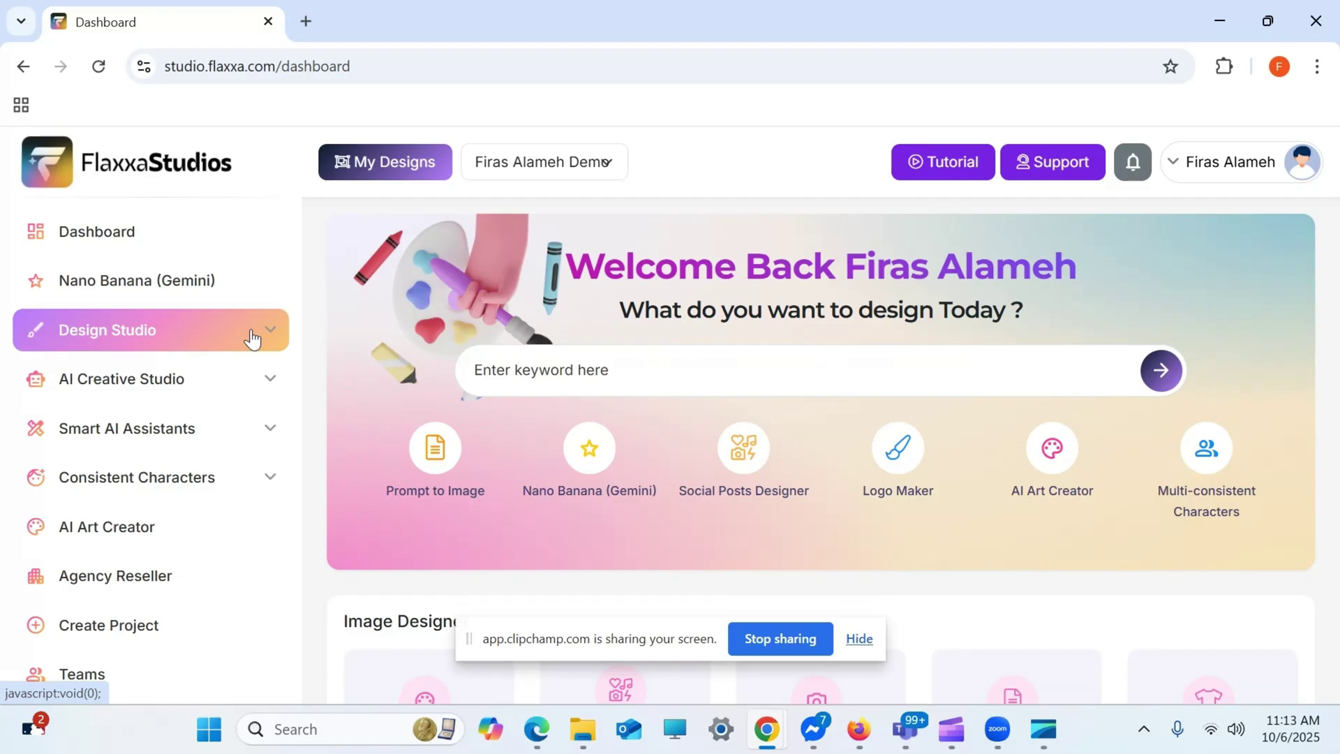
Step: Expand the Design Studio and AI Creative Studio tool groups in the sidebar
left_click(258, 336)
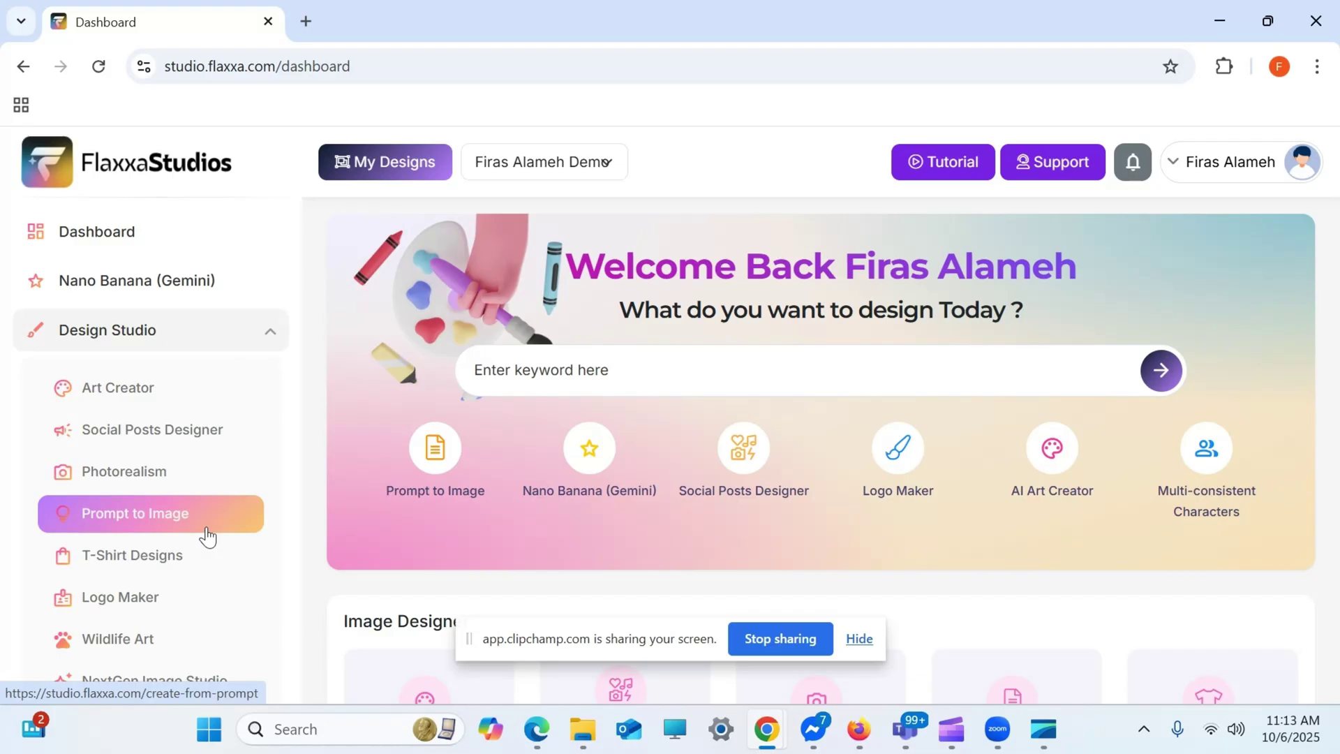
scroll(203, 538, "down", 1)
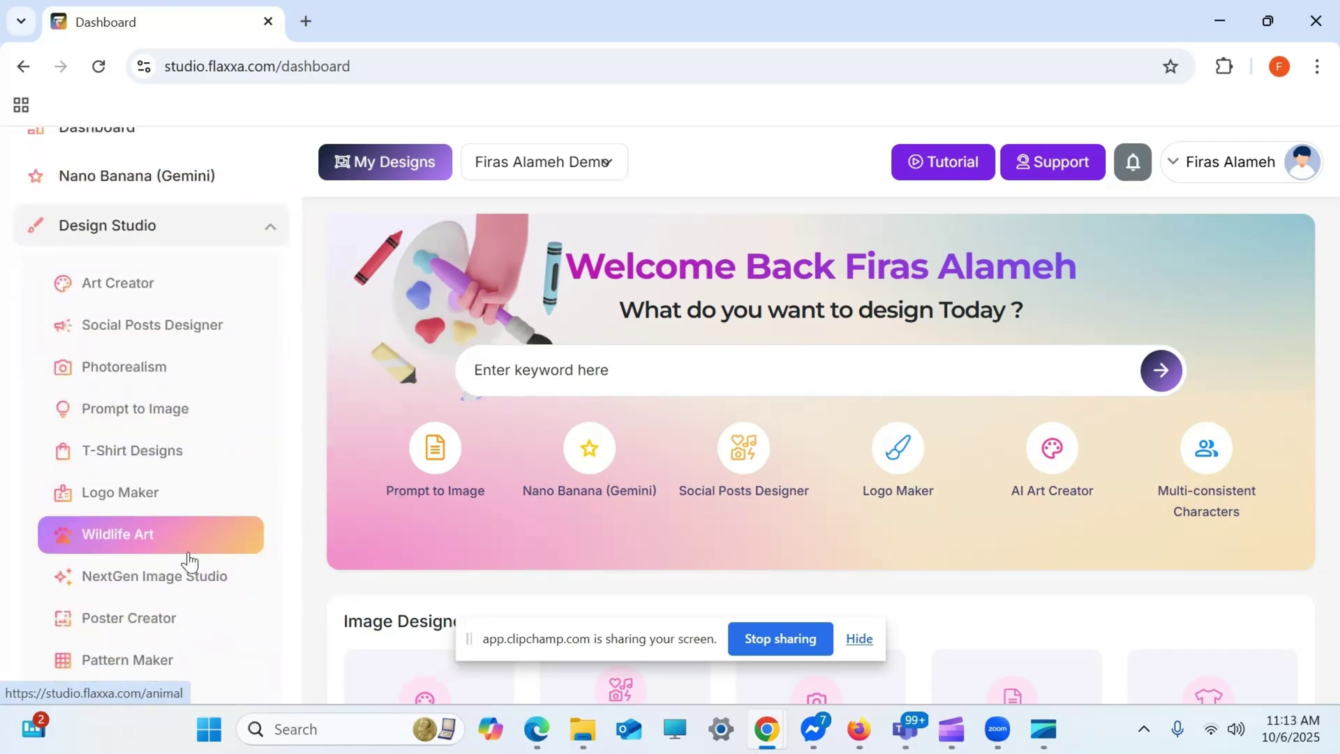
scroll(206, 604, "down", 1)
scroll(207, 605, "down", 1)
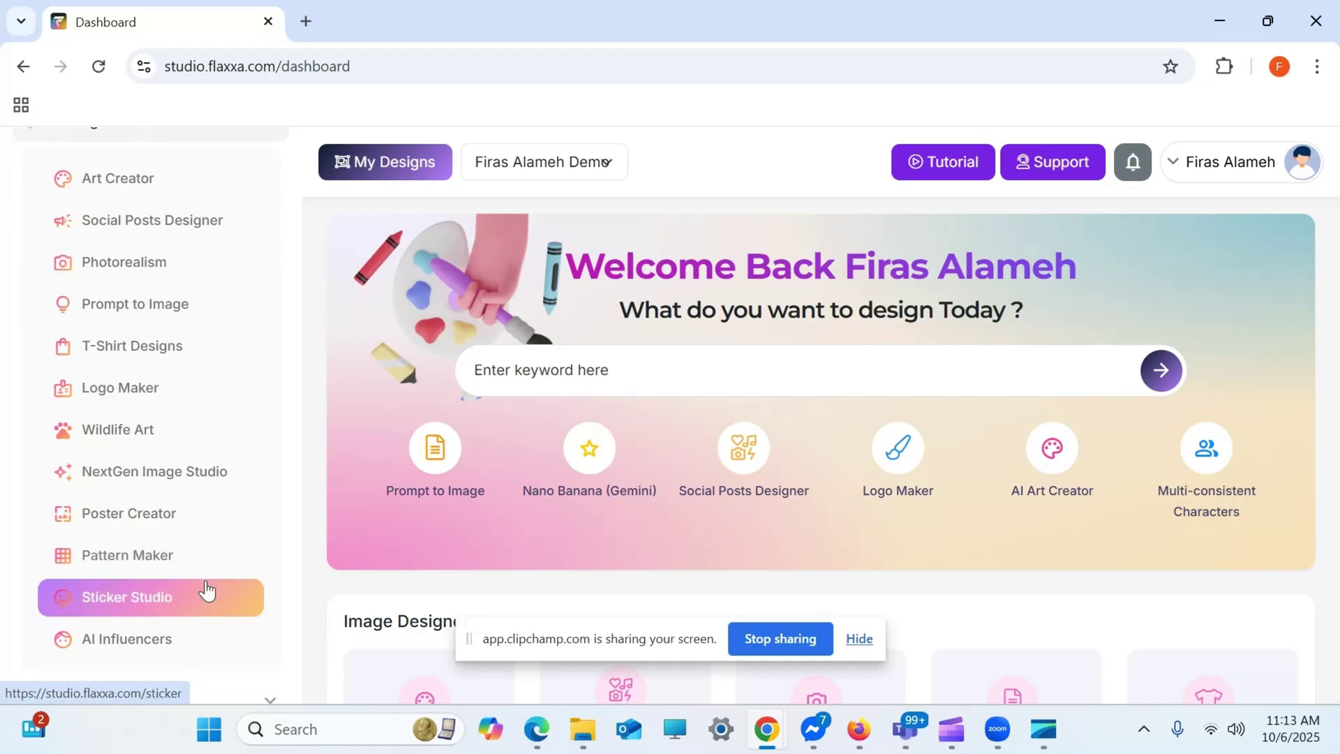
scroll(201, 593, "down", 2)
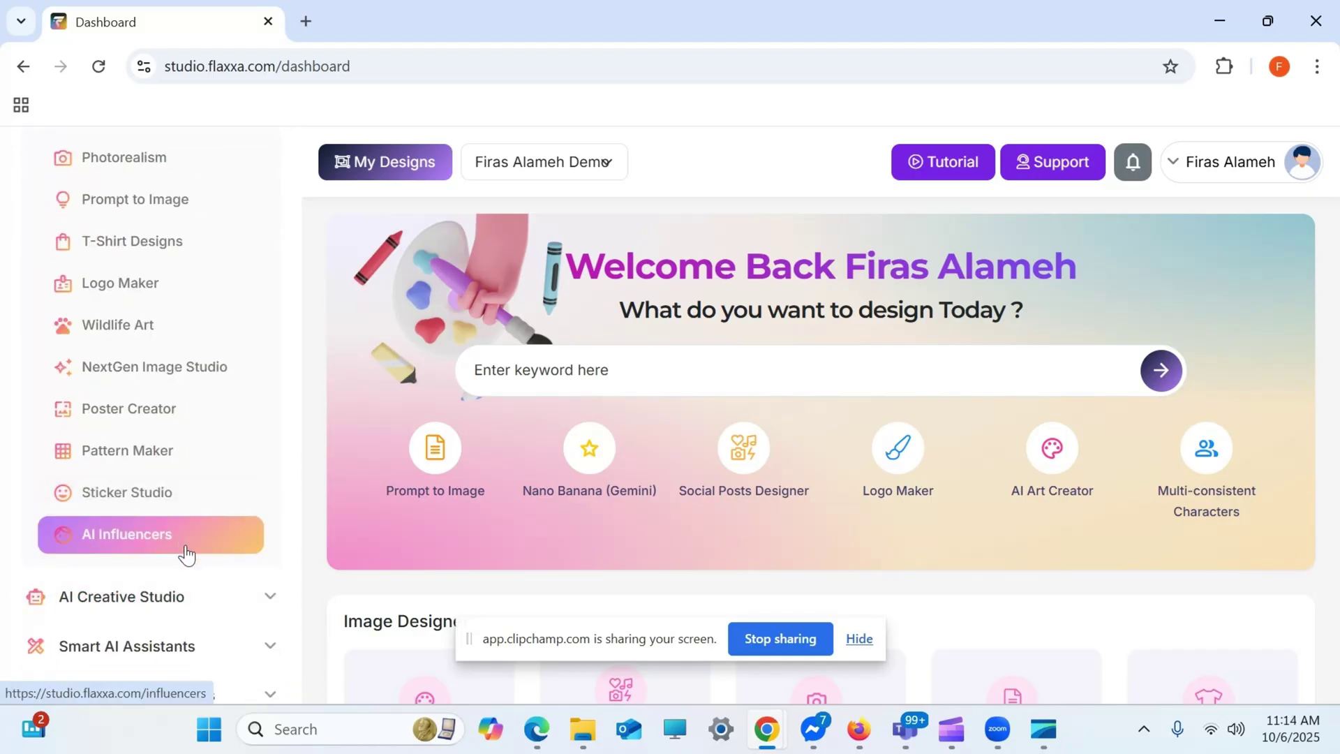
left_click(245, 599)
scroll(240, 590, "down", 1)
scroll(241, 590, "down", 2)
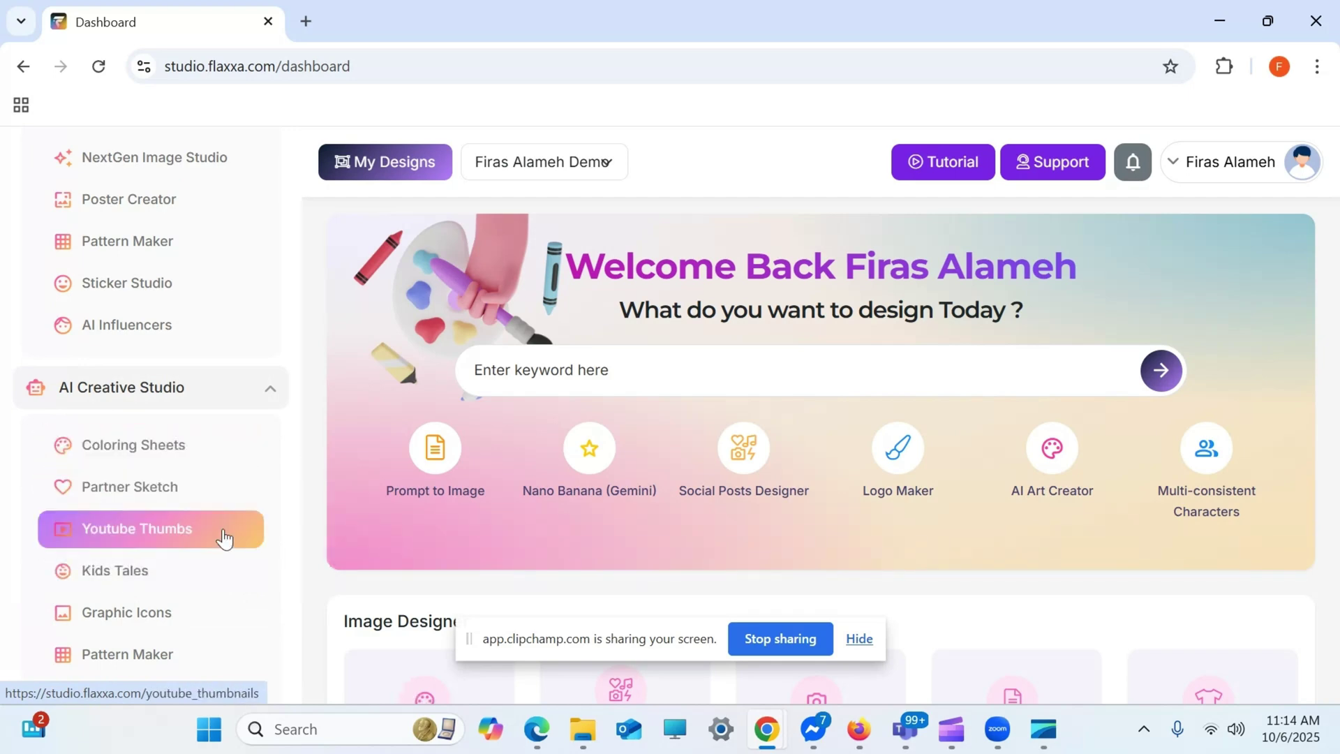
scroll(224, 539, "down", 2)
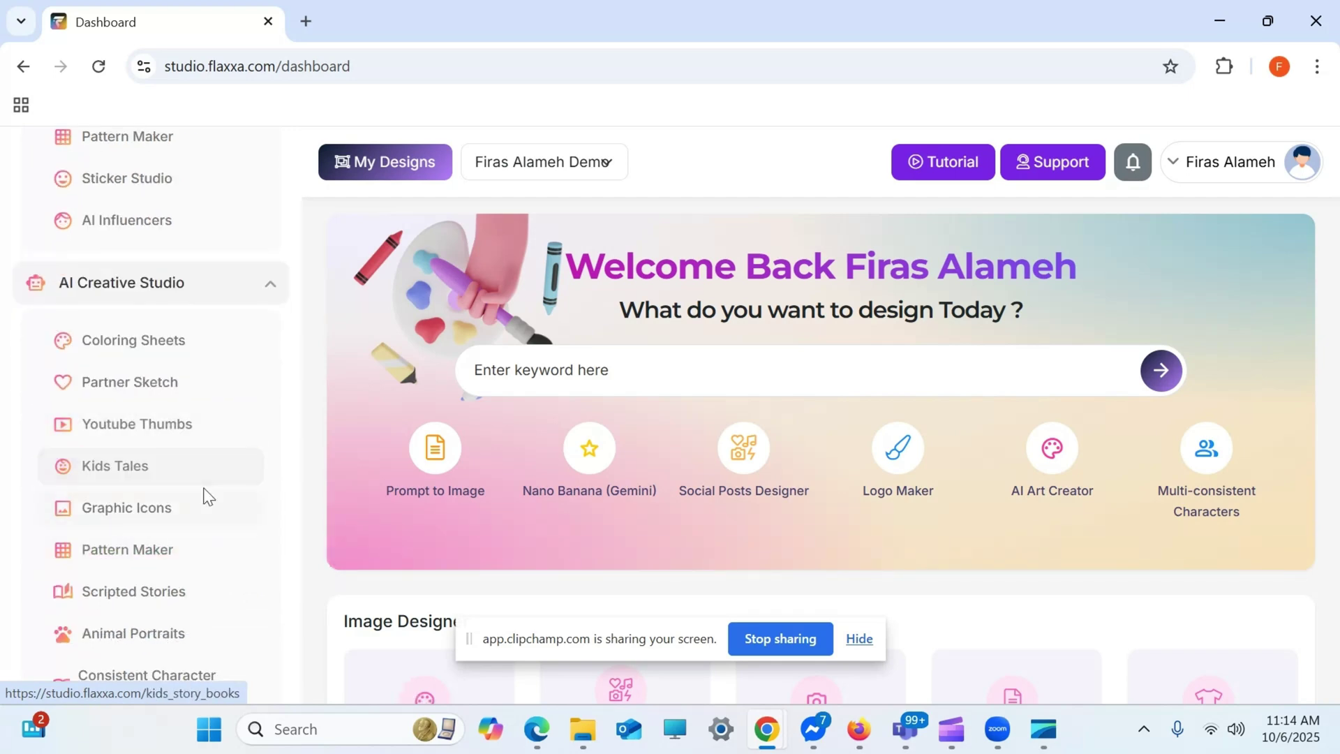
scroll(227, 558, "down", 2)
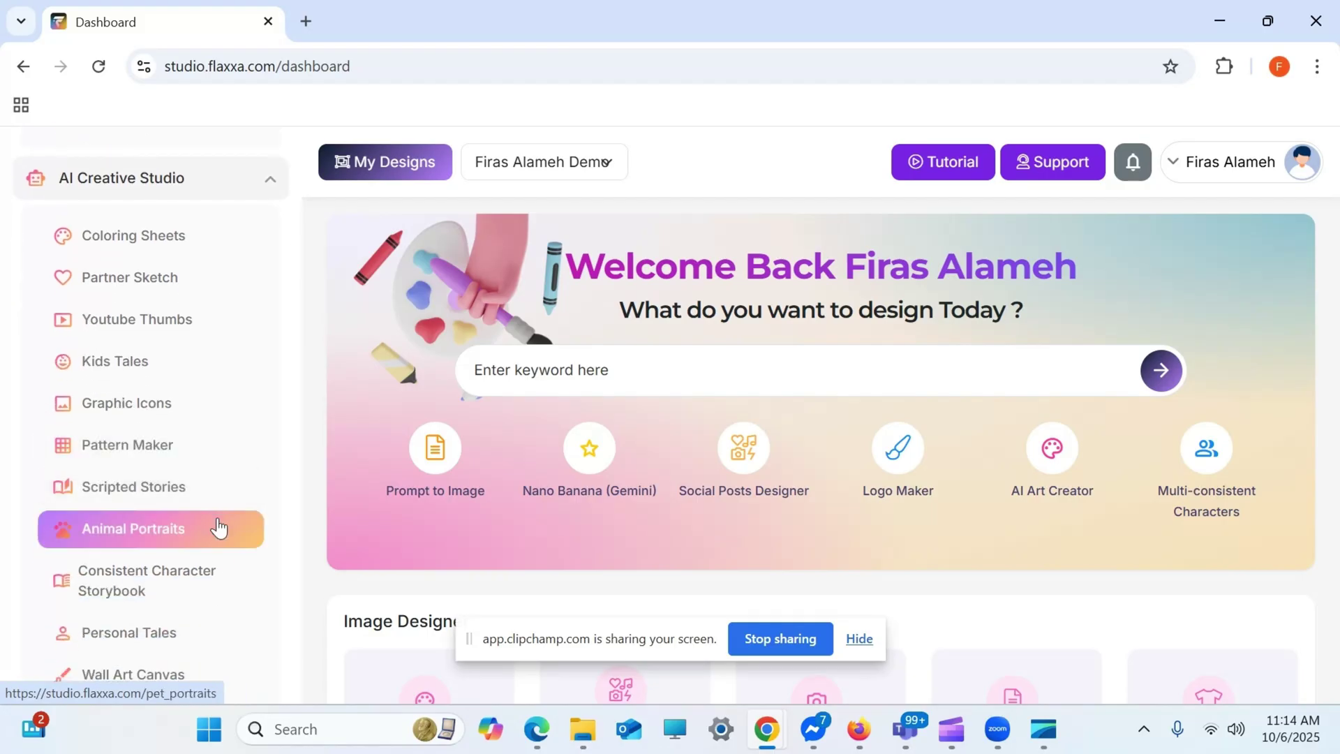
scroll(224, 551, "down", 2)
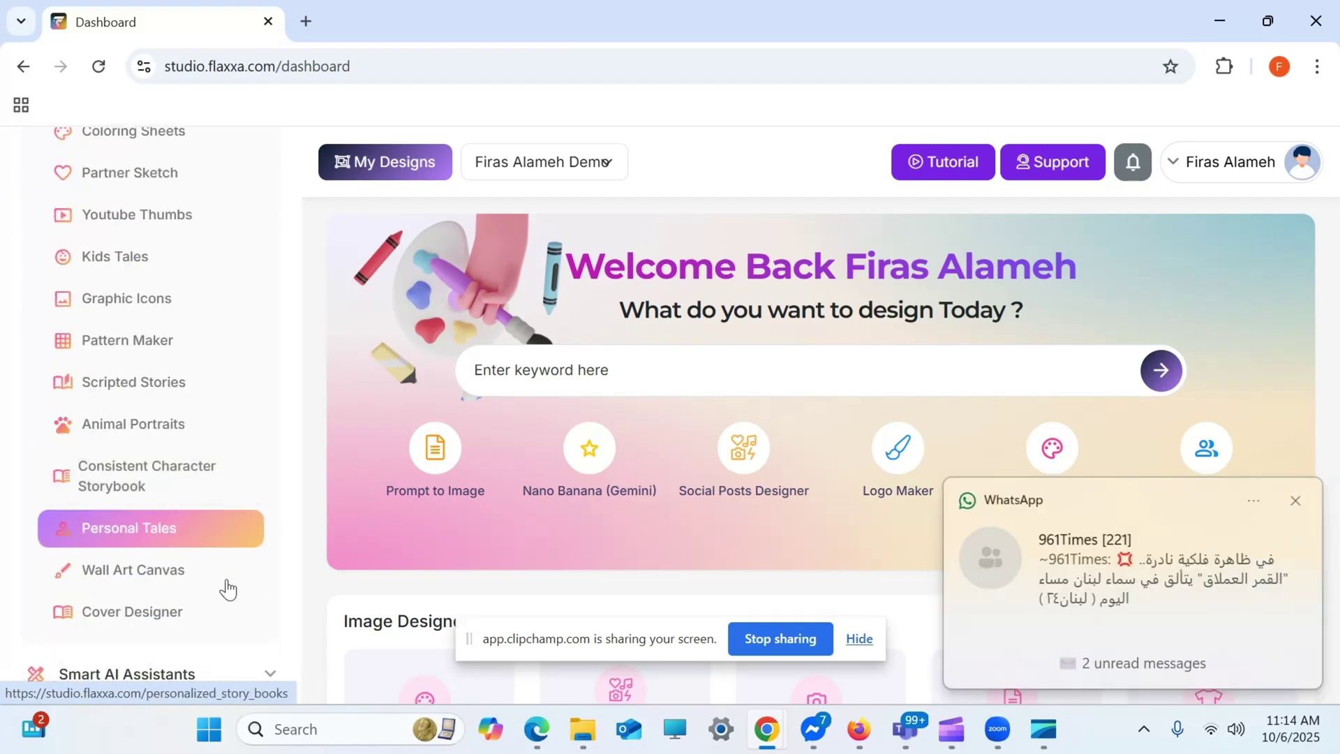
Step: Dismiss the chat notification, expand Smart AI Assistants and Consistent Characters, then open T-Shirt Designs
left_click(1296, 500)
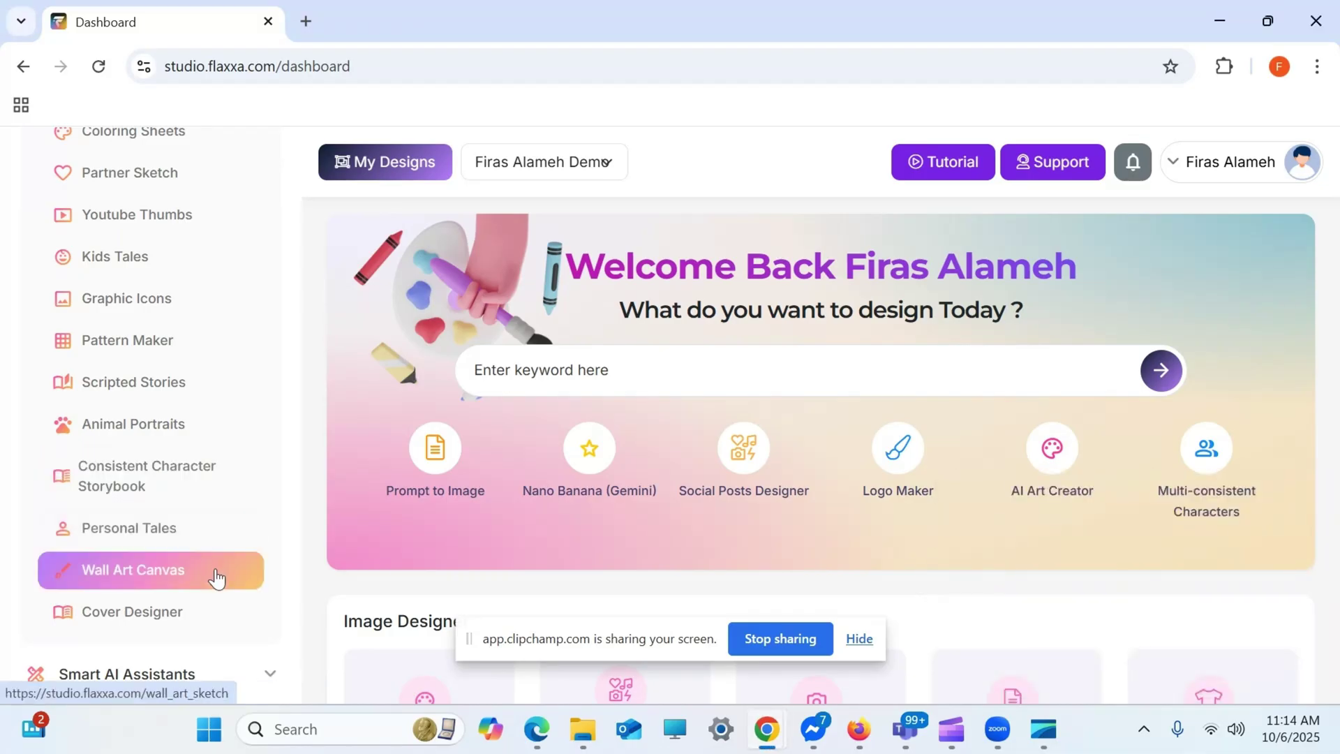
scroll(218, 579, "down", 1)
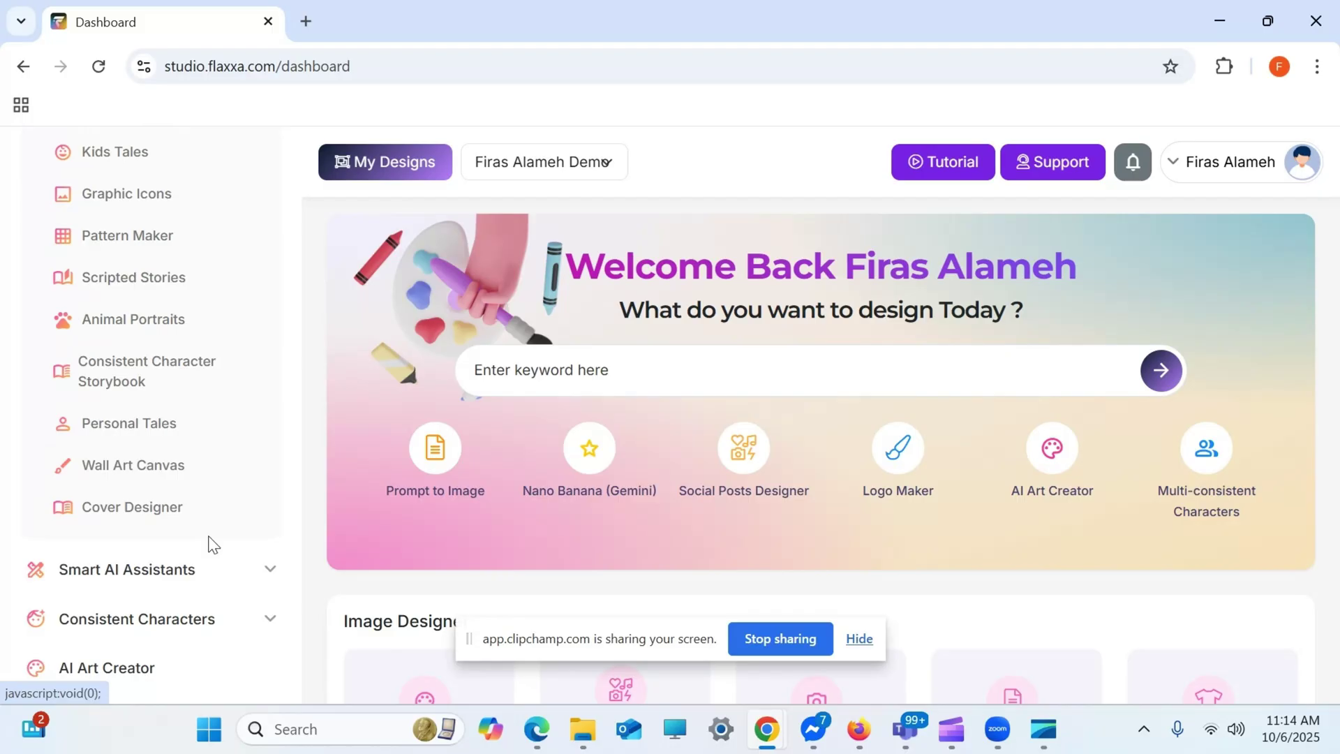
left_click(263, 584)
scroll(233, 544, "down", 2)
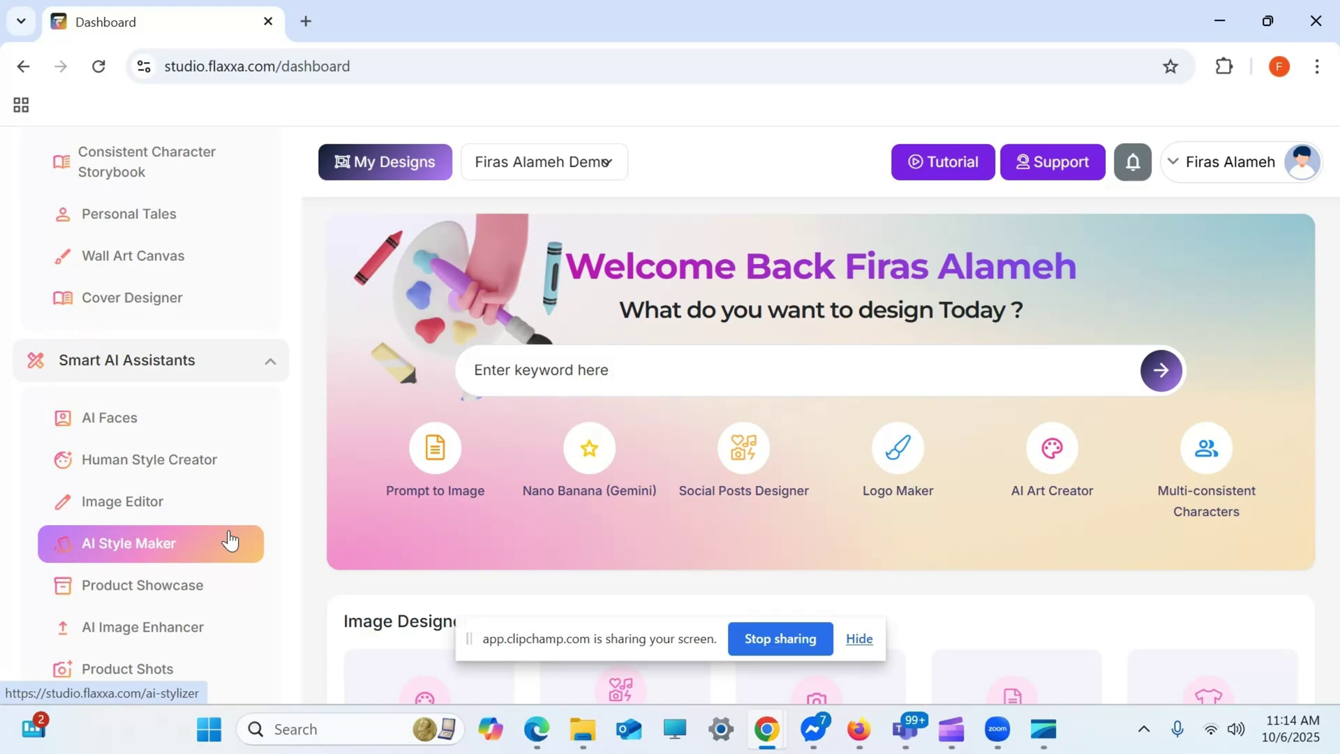
scroll(230, 541, "down", 6)
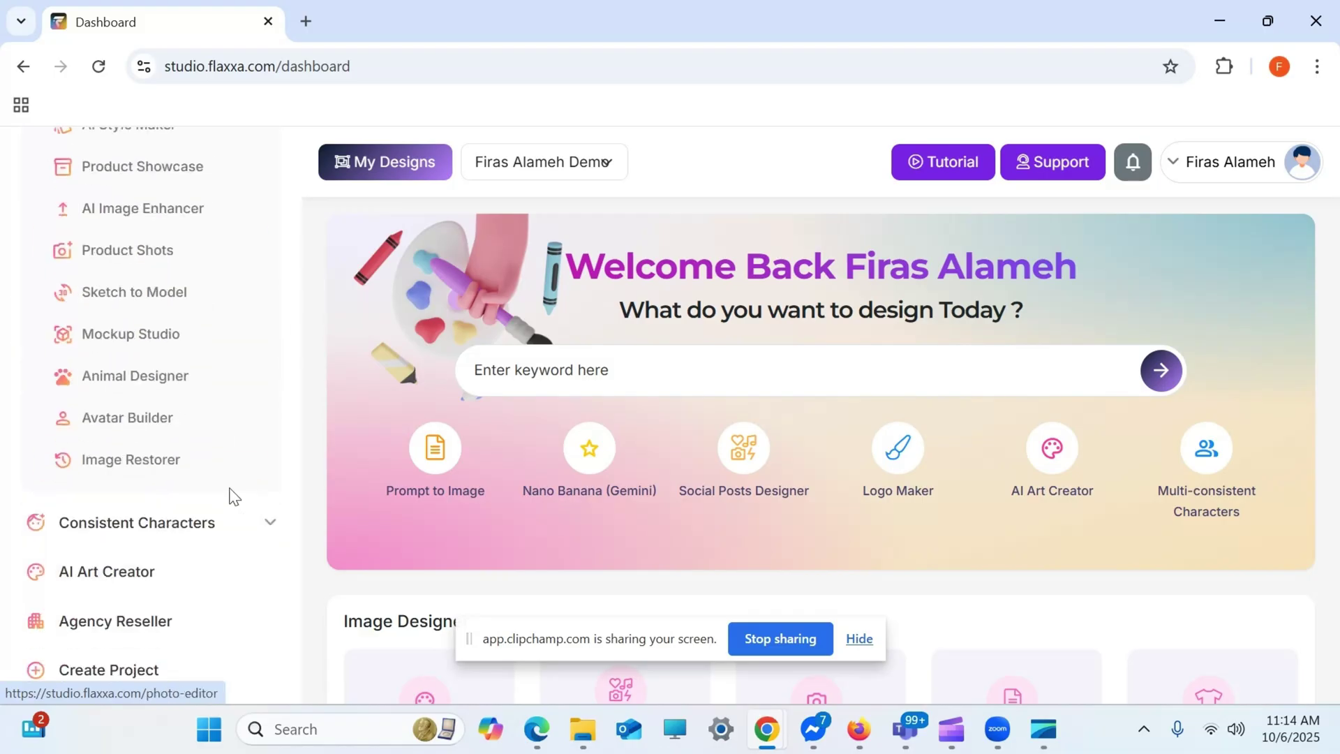
left_click(246, 537)
scroll(248, 495, "down", 3)
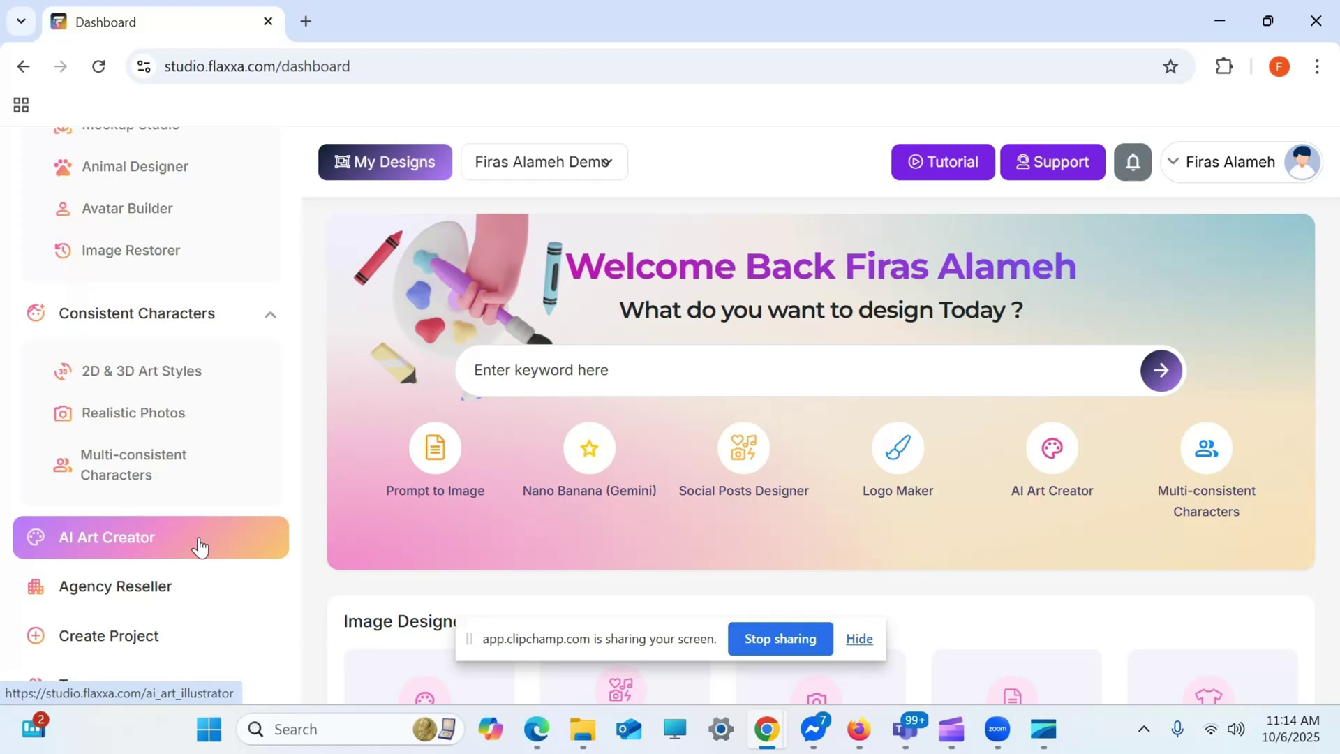
scroll(164, 458, "down", 2)
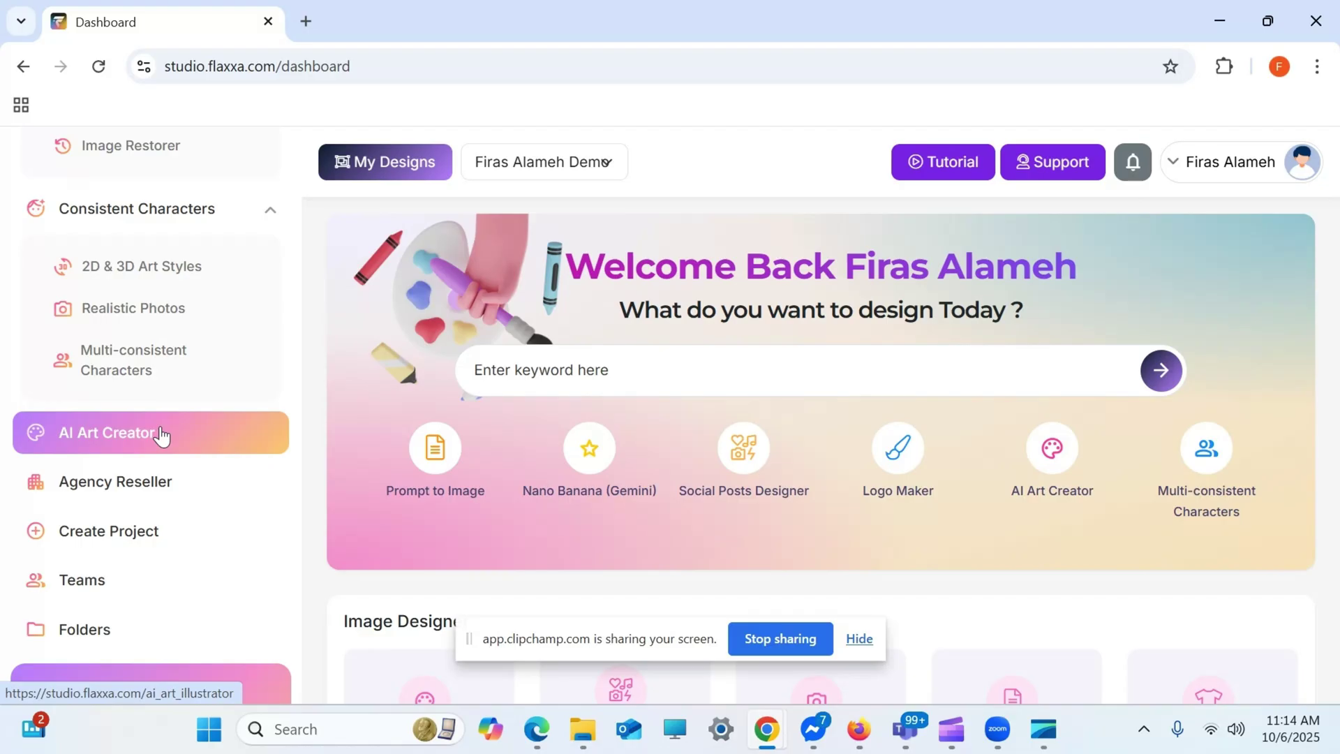
scroll(164, 429, "up", 12)
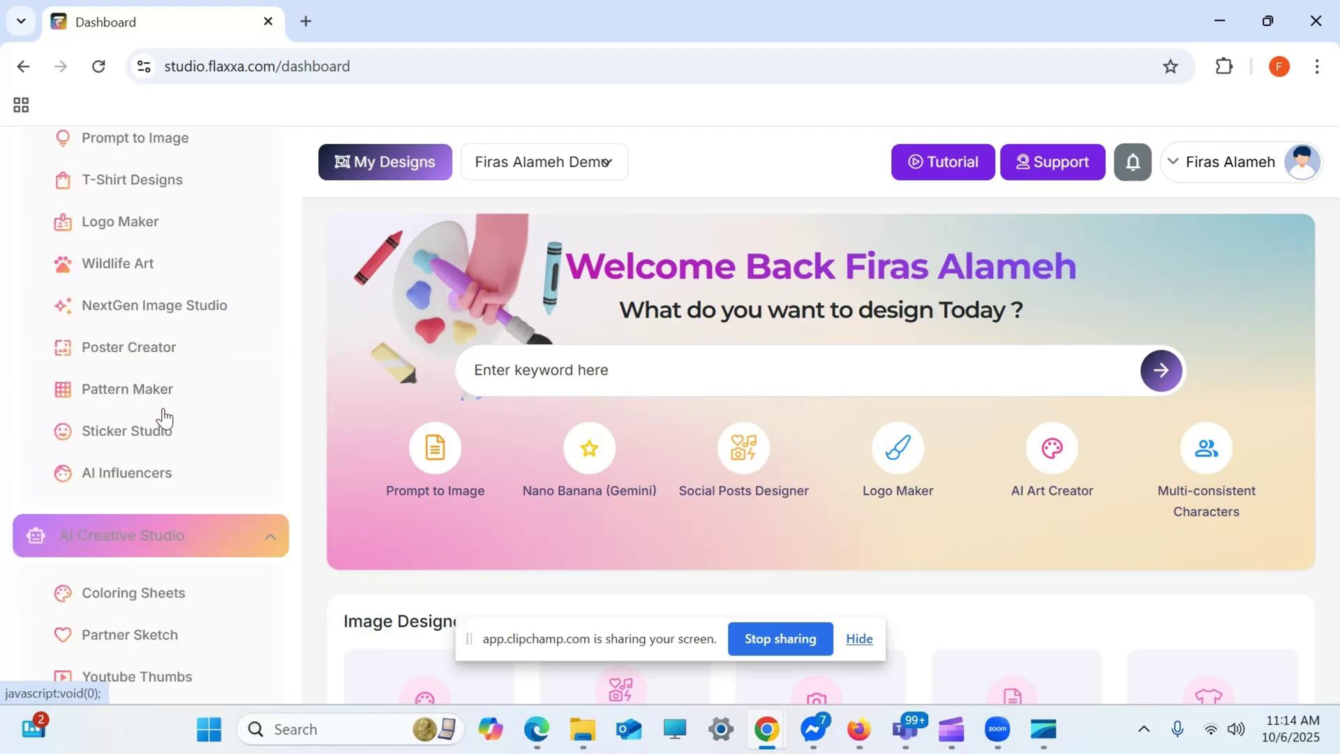
scroll(163, 412, "up", 4)
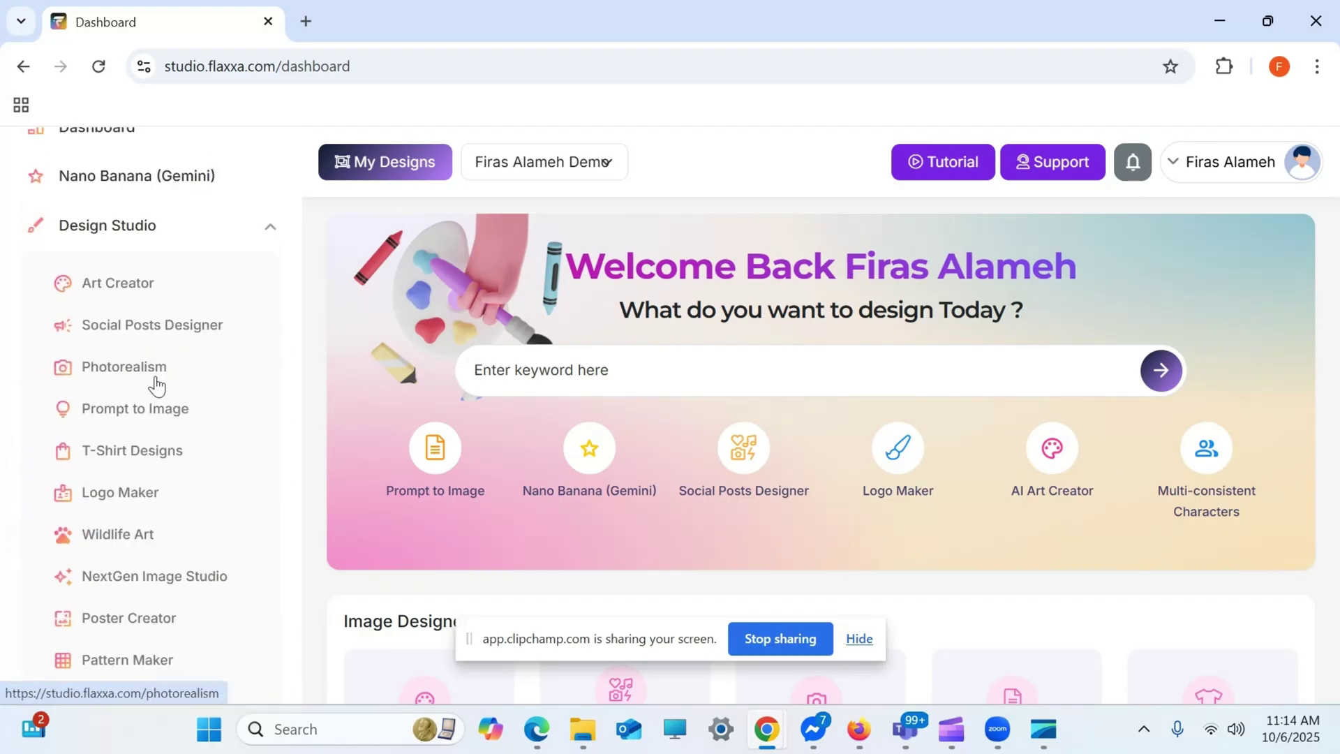
left_click(184, 445)
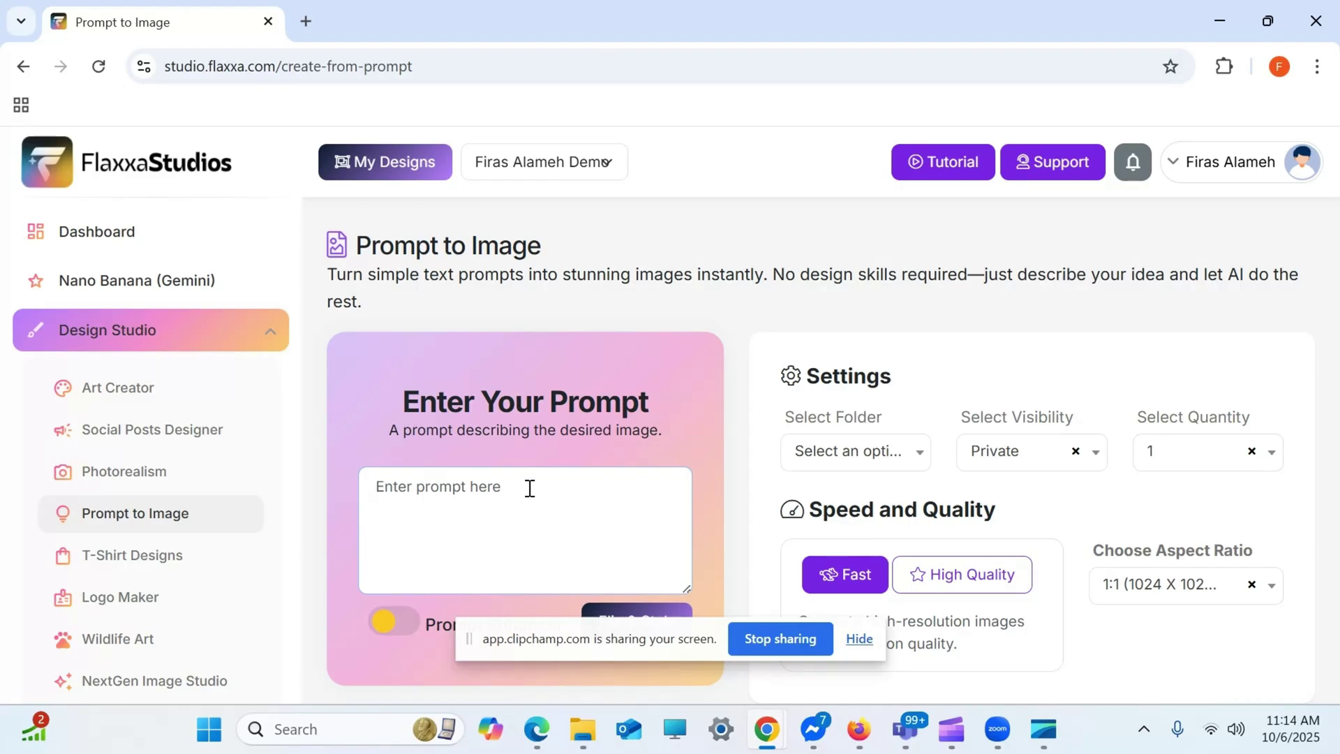
Step: Enter a prompt for a Mansory-branded car in Monaco, plate number 1, beside a blonde woman
type("a car")
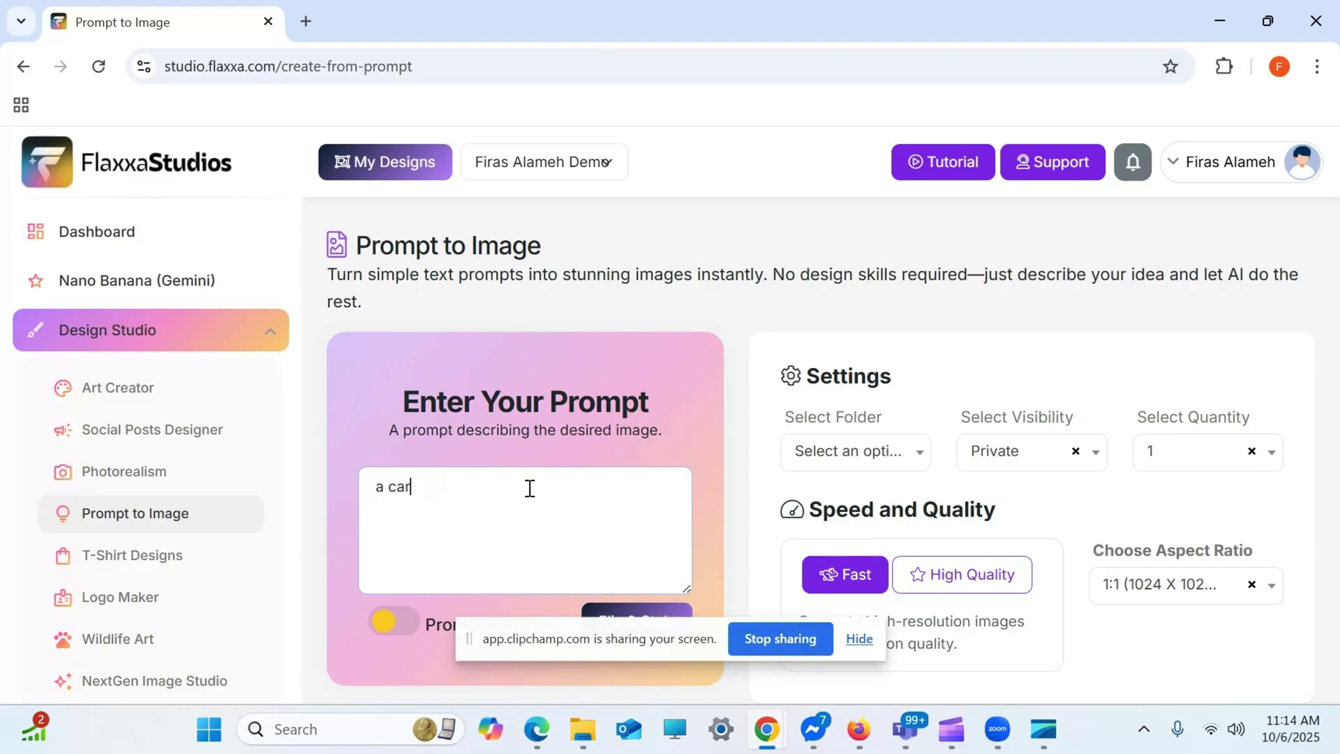
type(" that is branded by mansory i")
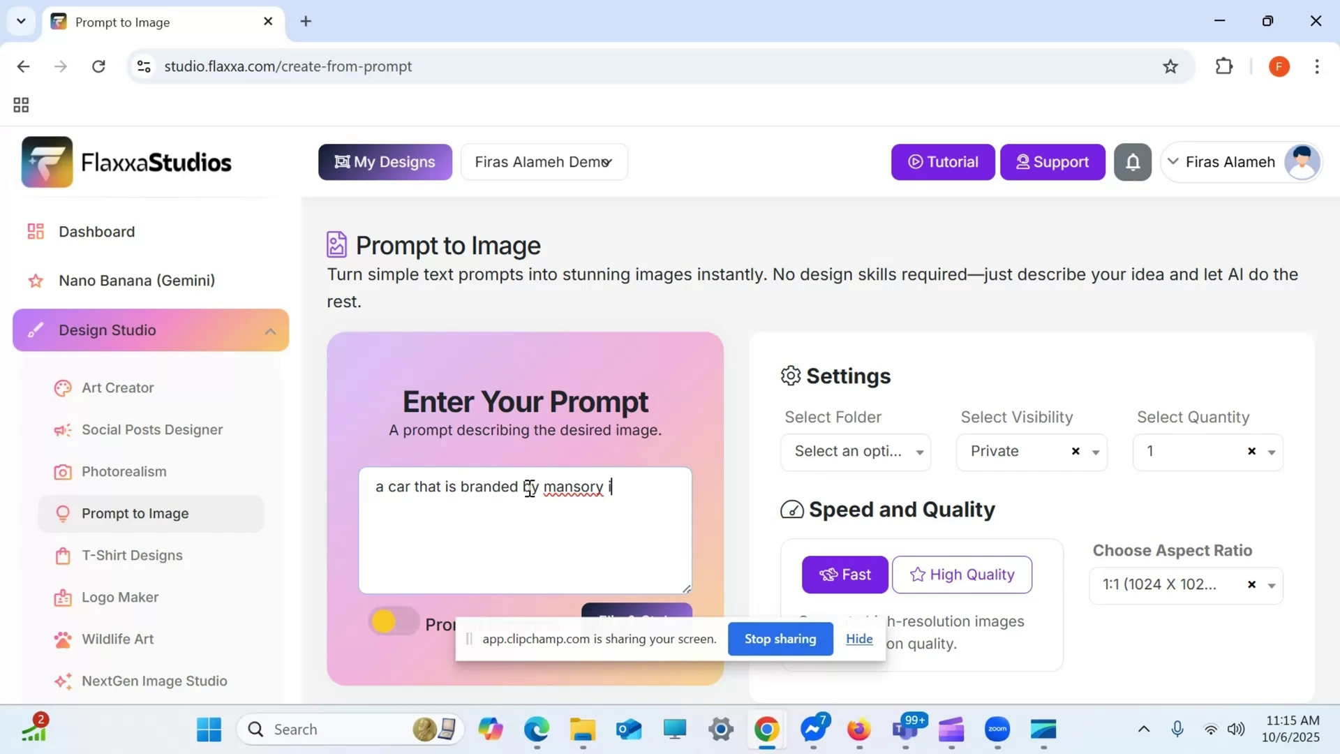
type("n monaco wit")
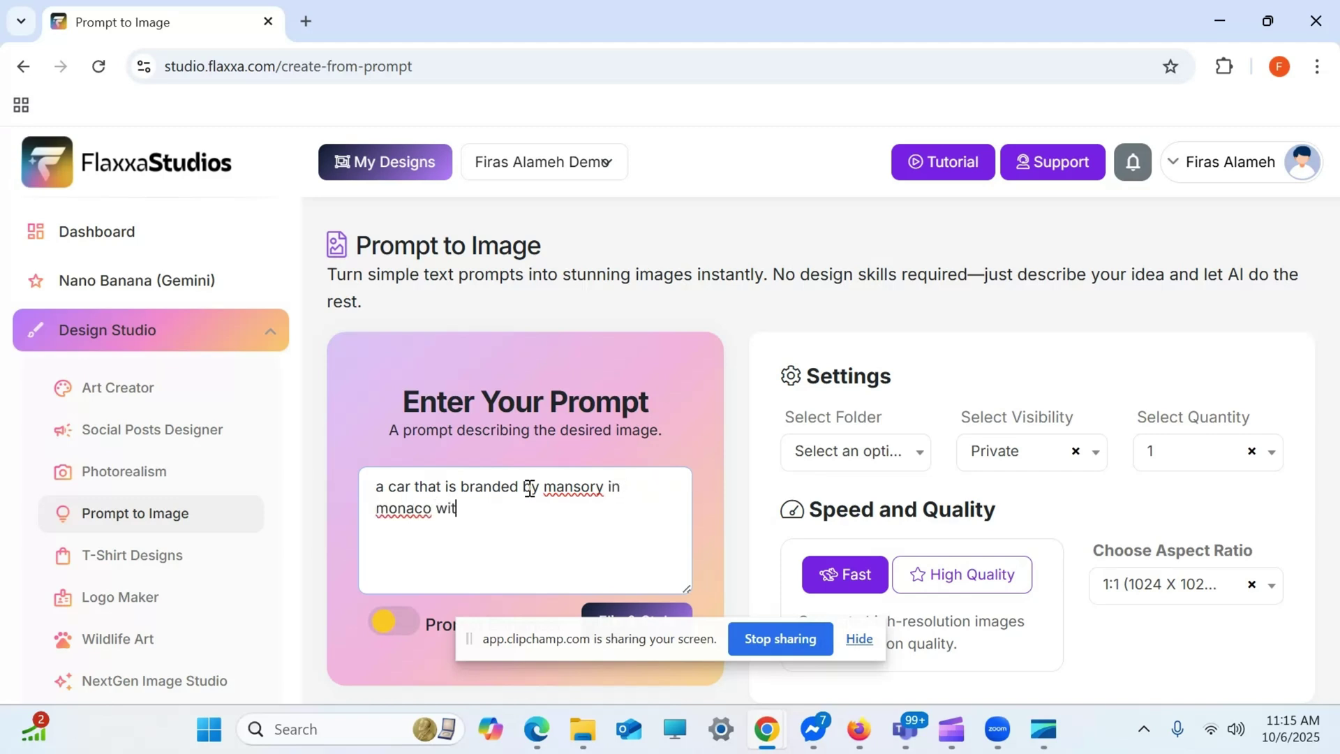
type("h a license plate")
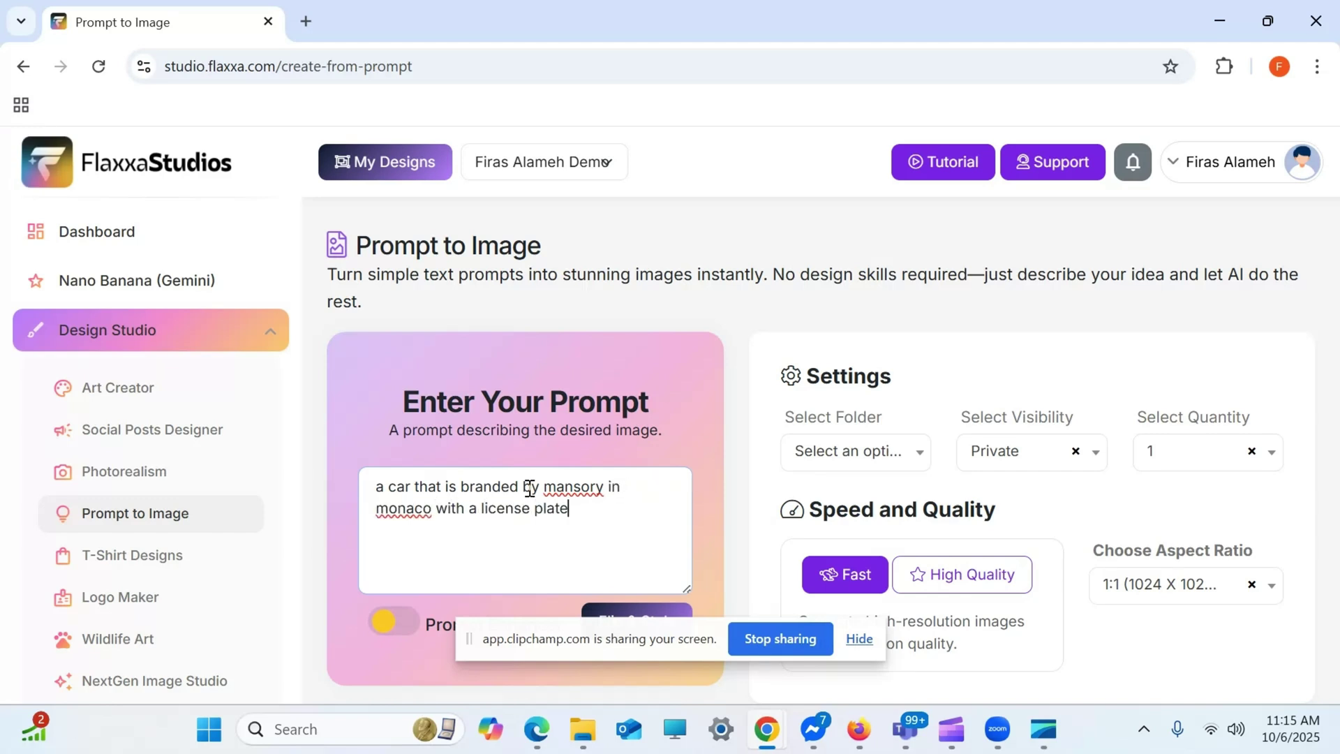
type(" number 1 and a nice ")
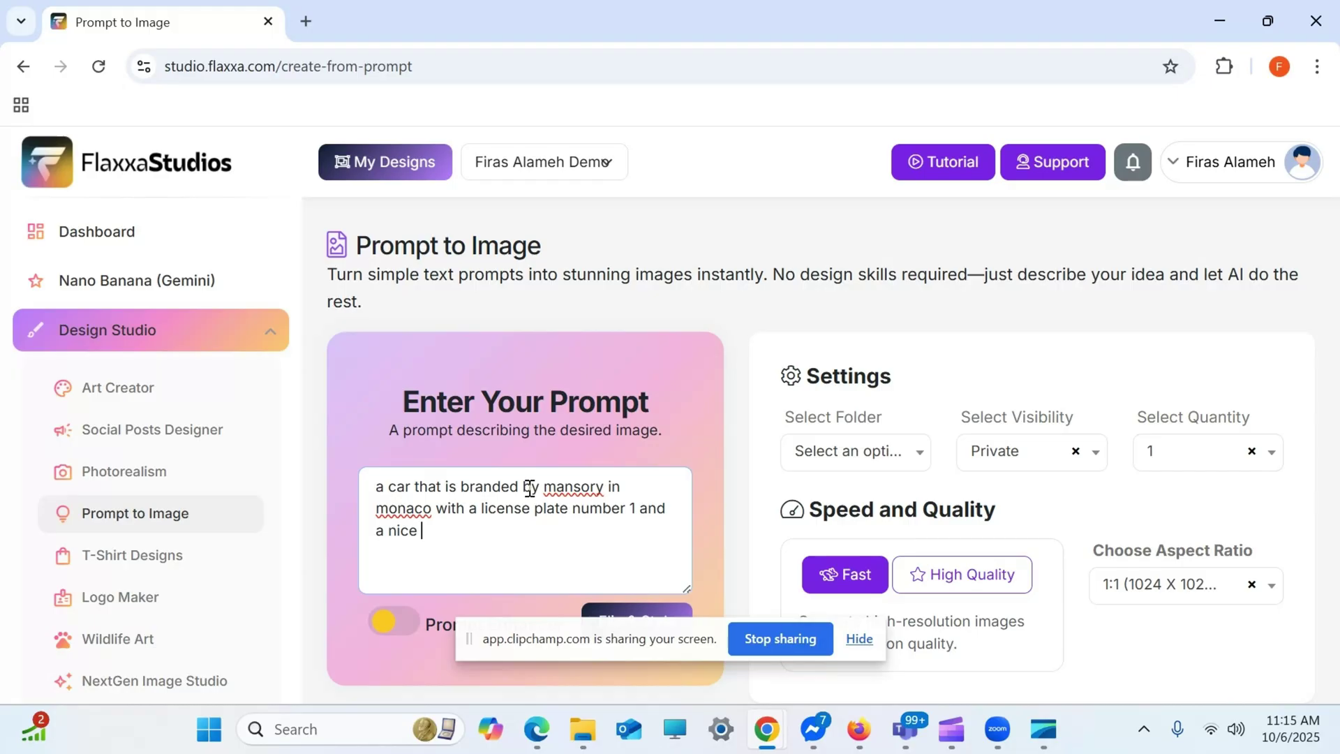
type("blondie woman")
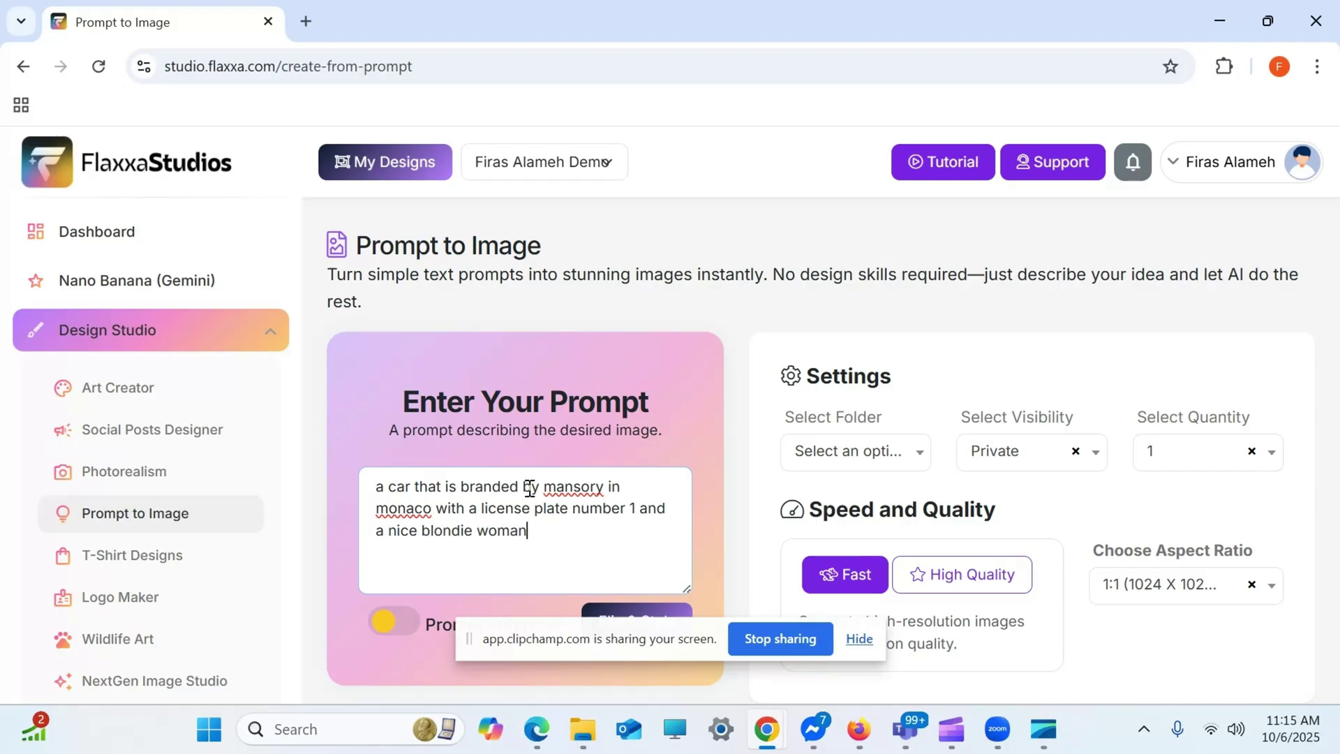
type(" next to the car")
scroll(725, 446, "down", 2)
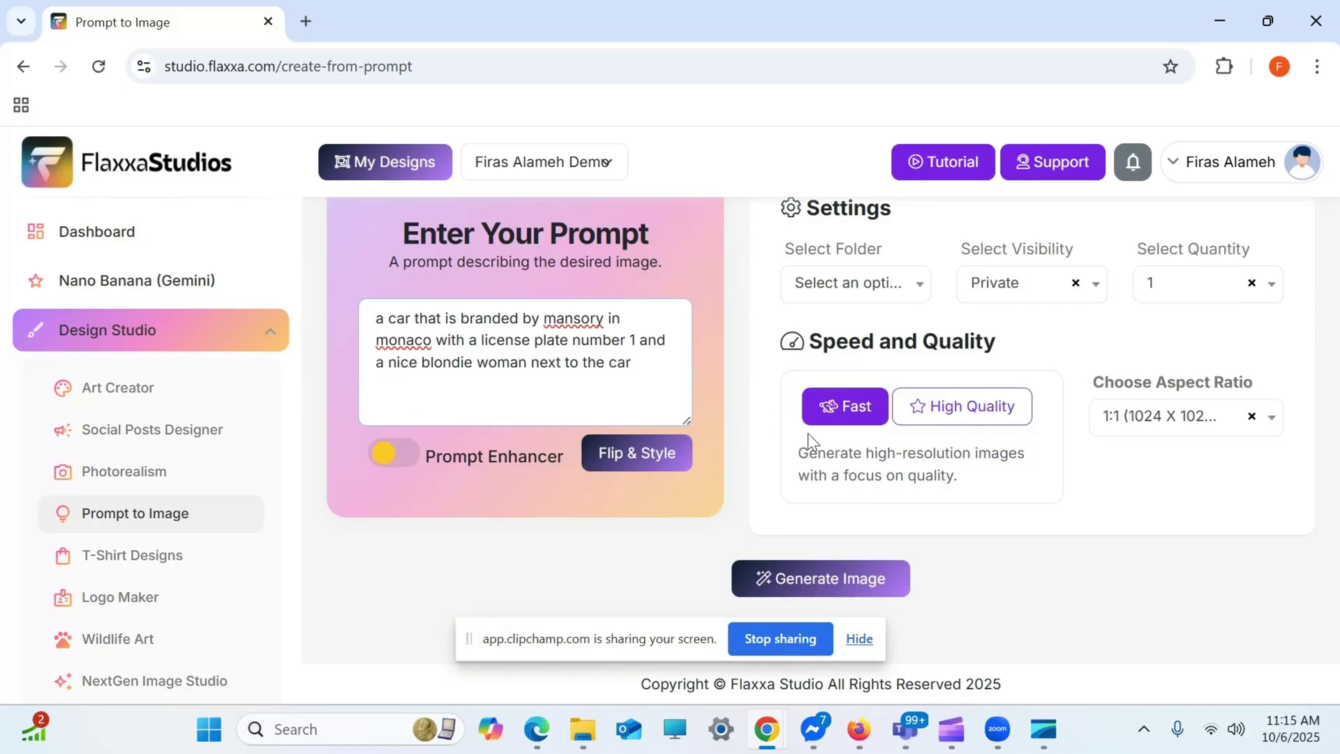
Step: Switch to High Quality and generate the car image from the prompt
left_click(975, 425)
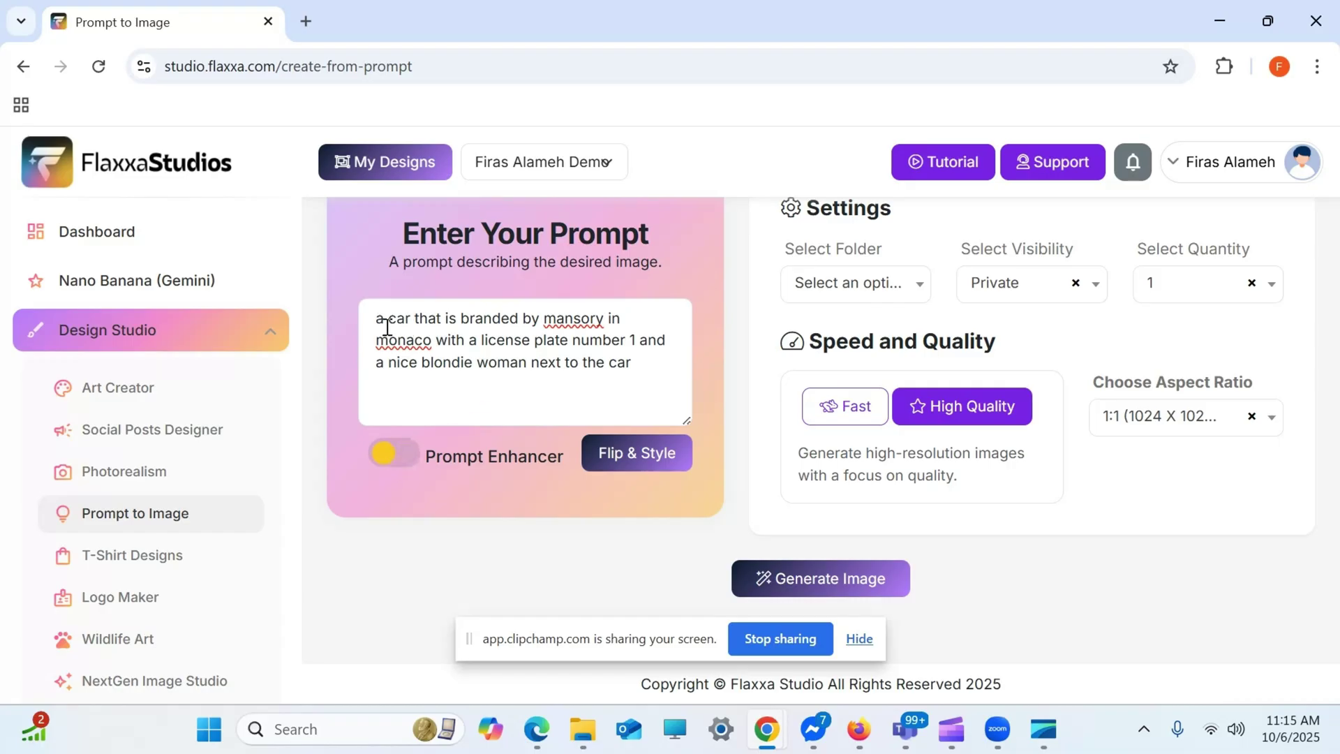
left_click_drag(378, 318, 665, 394)
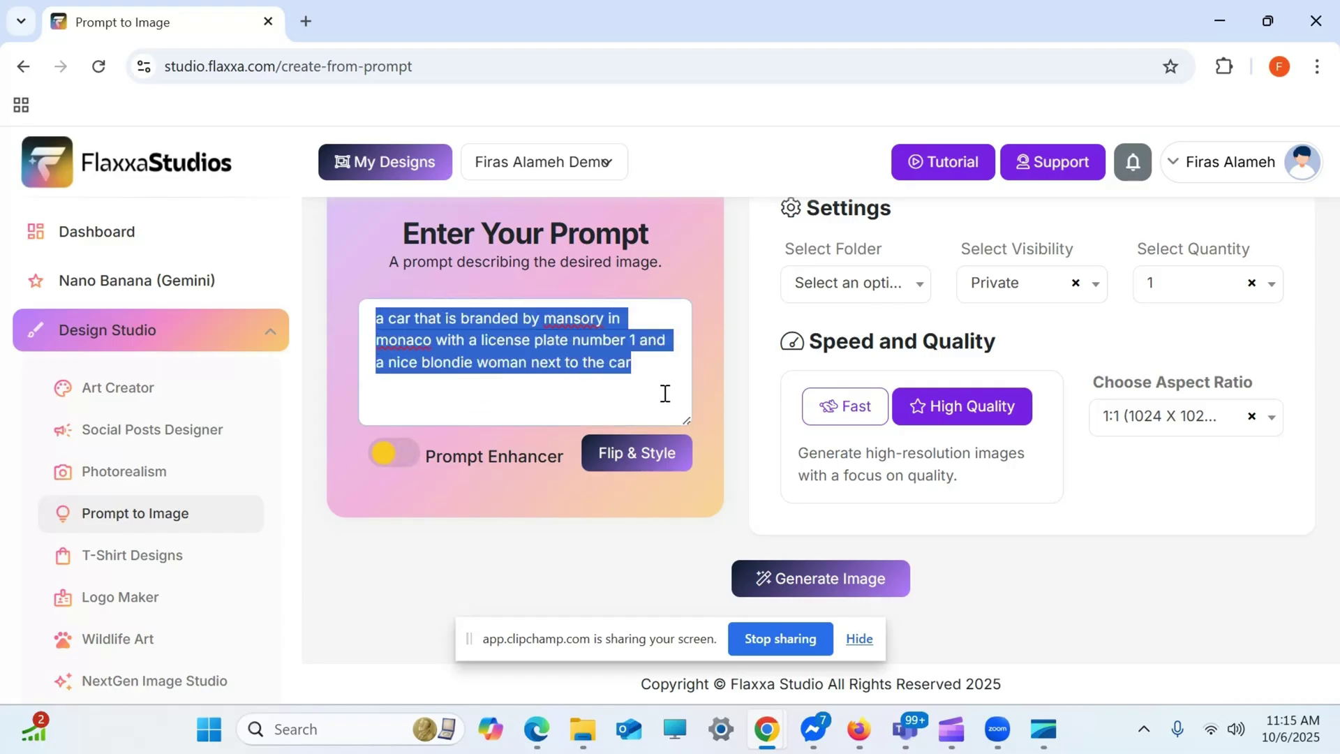
left_click(779, 585)
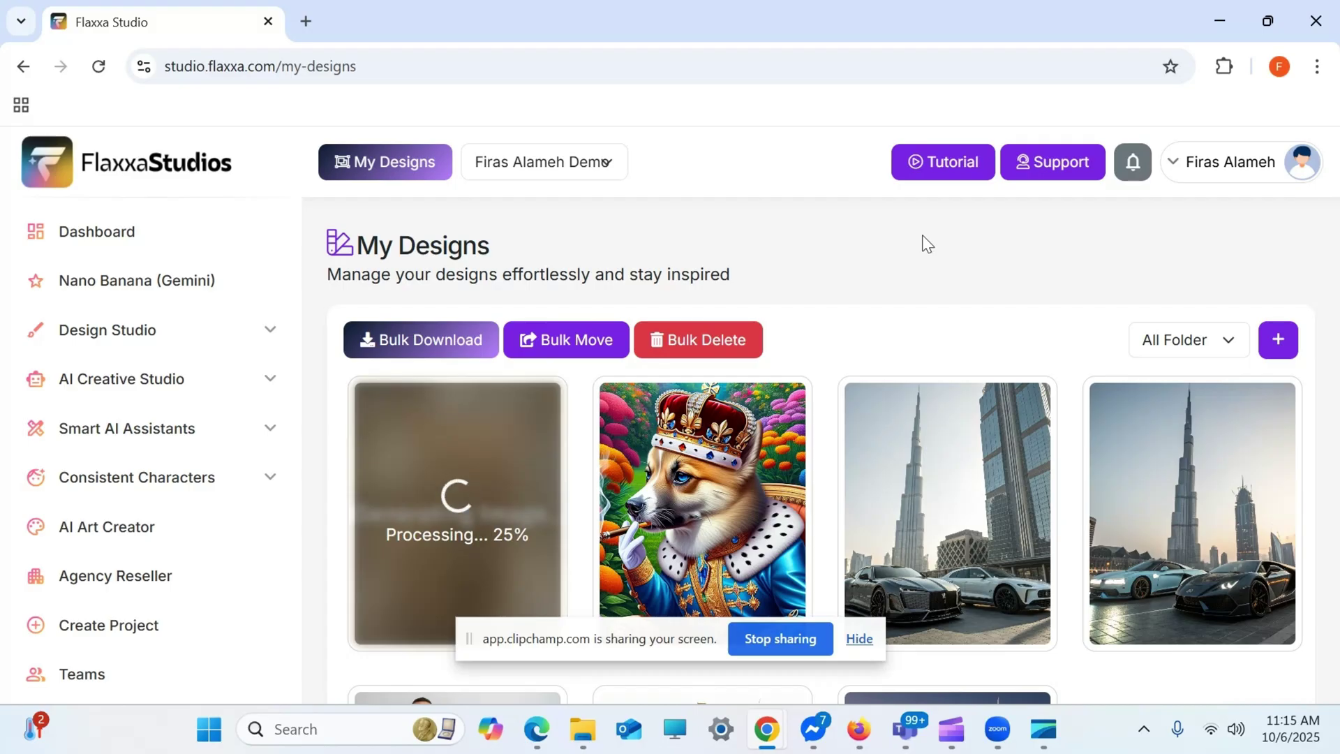
Step: Scroll My Designs until the white car render finishes processing at the top
scroll(921, 245, "down", 2)
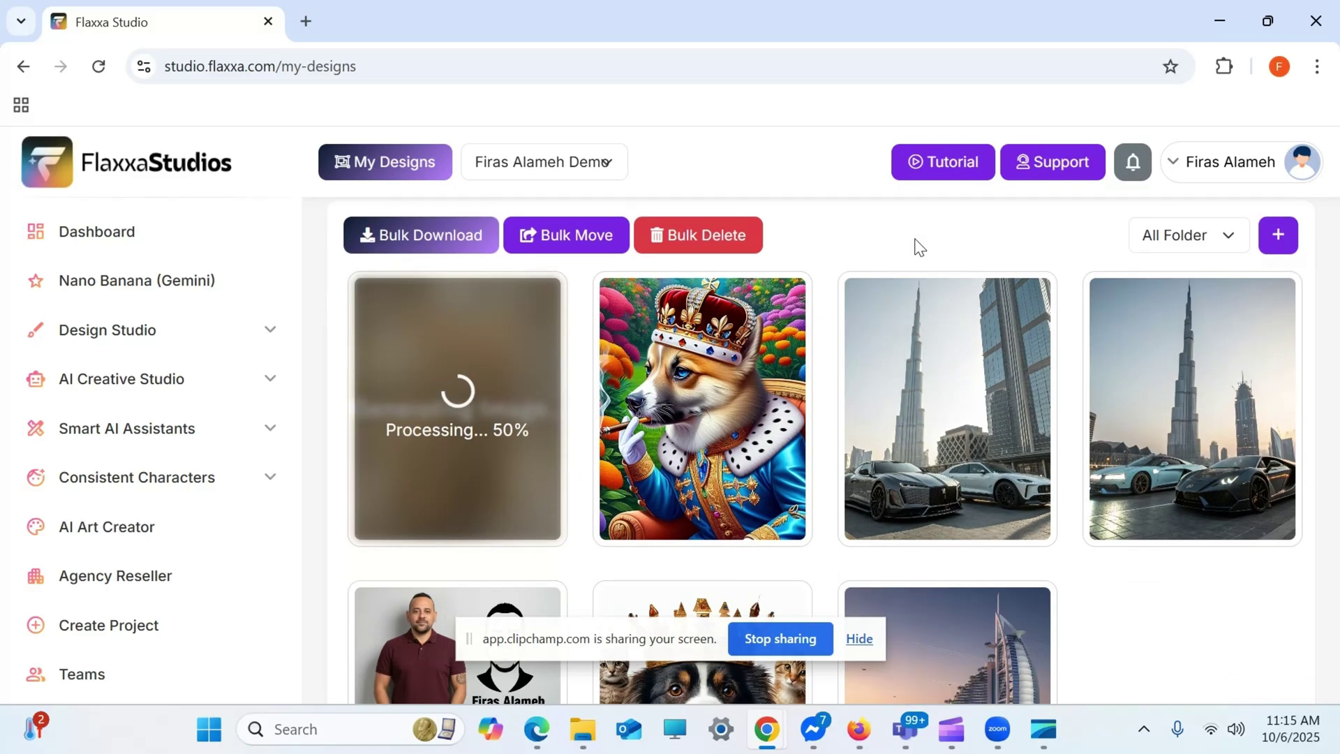
scroll(920, 247, "up", 2)
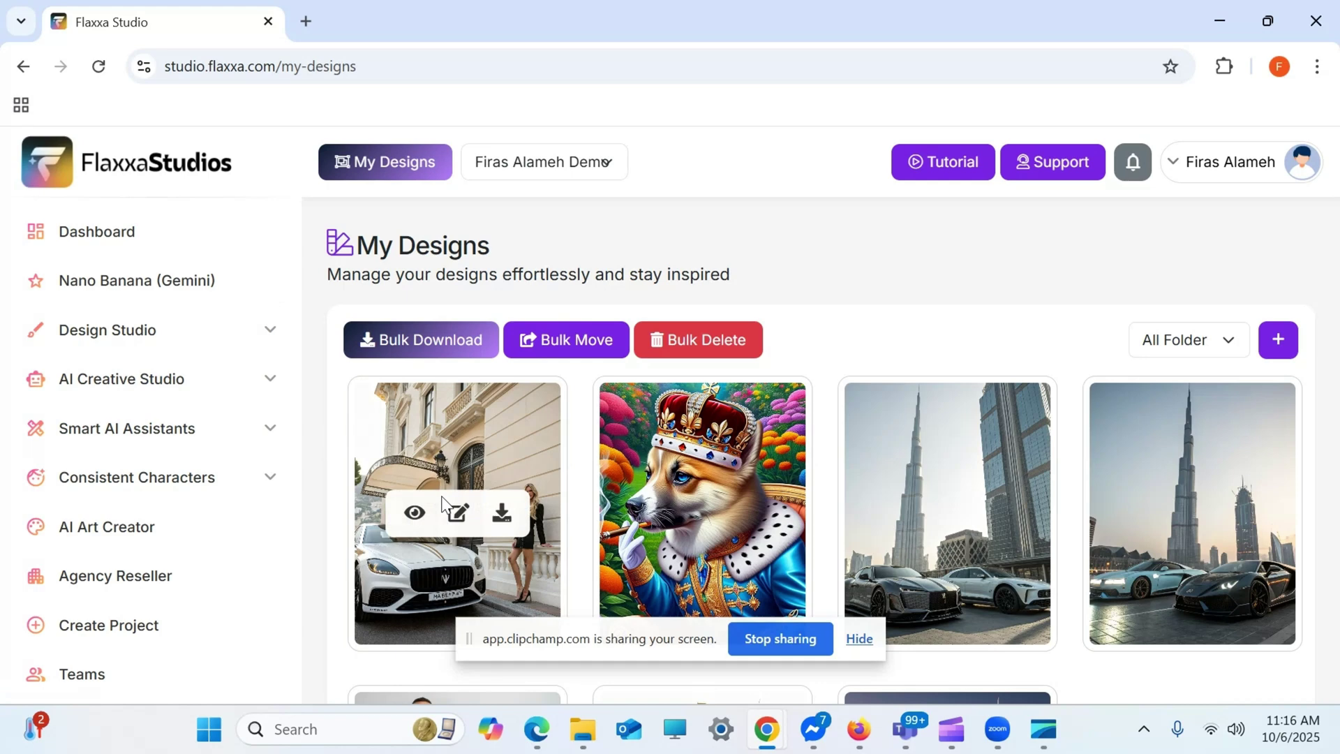
left_click(416, 515)
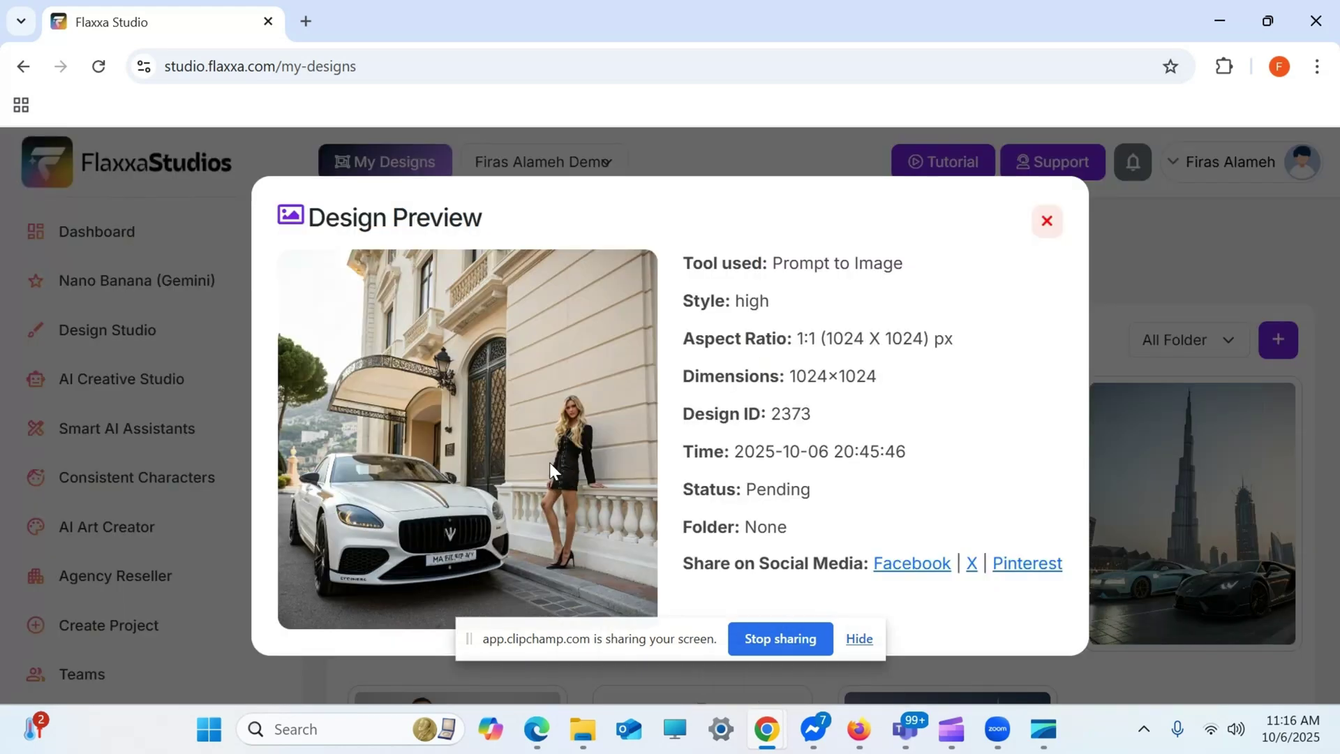
key("ctrl+plus")
key("ctrl+plus")
key("ctrl+plus")
key("ctrl+plus")
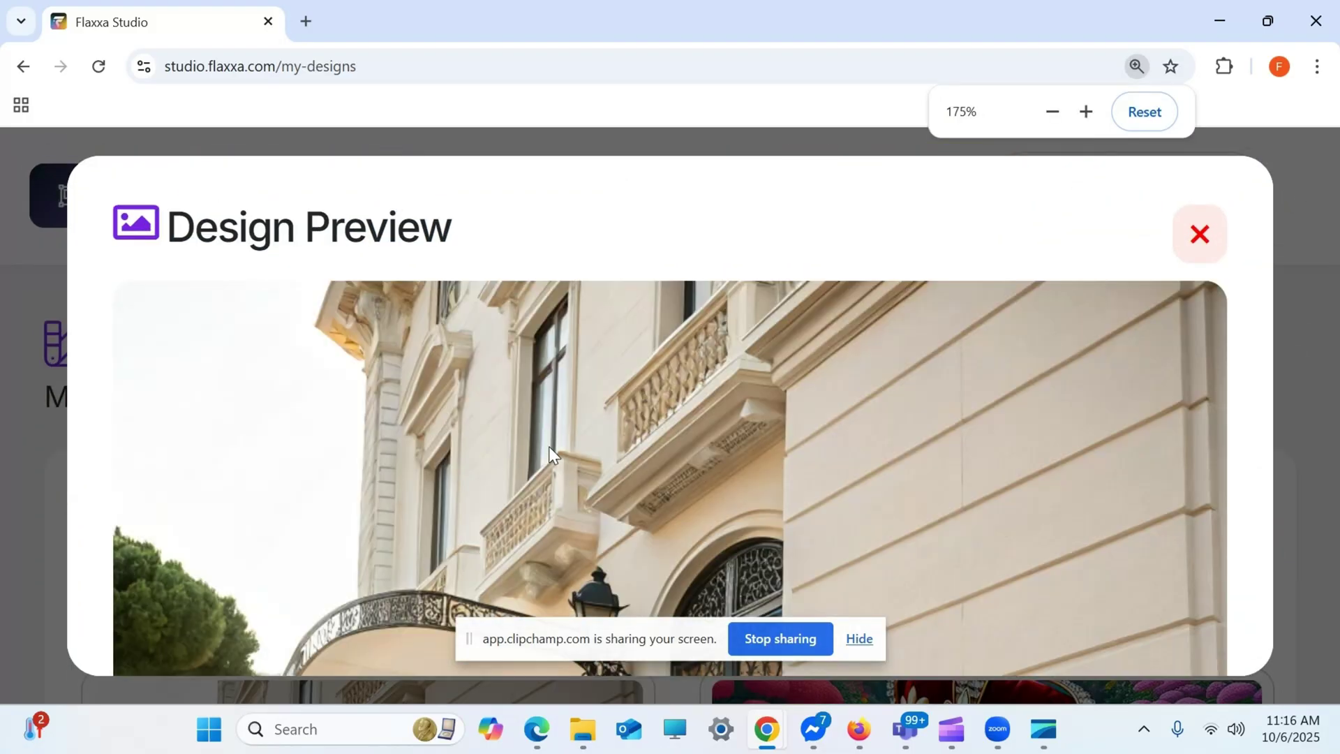
scroll(563, 423, "down", 5)
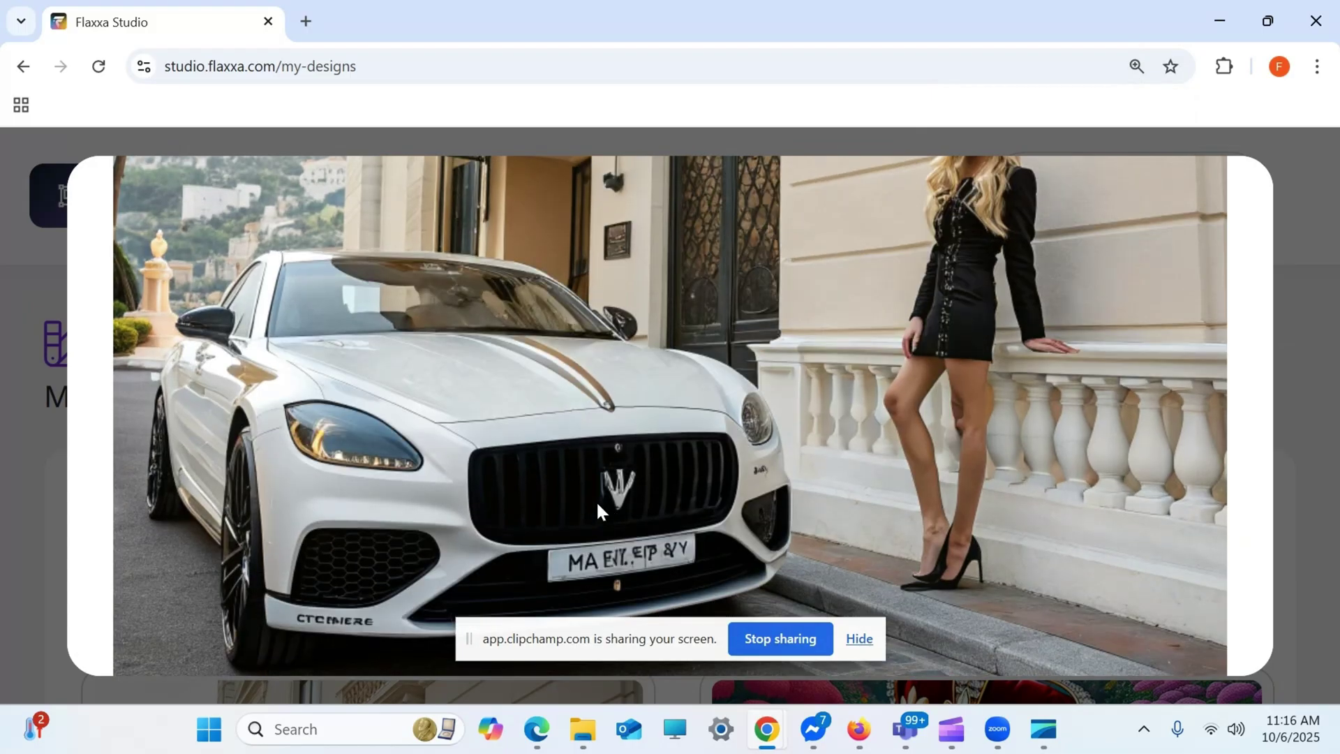
scroll(700, 485, "up", 1)
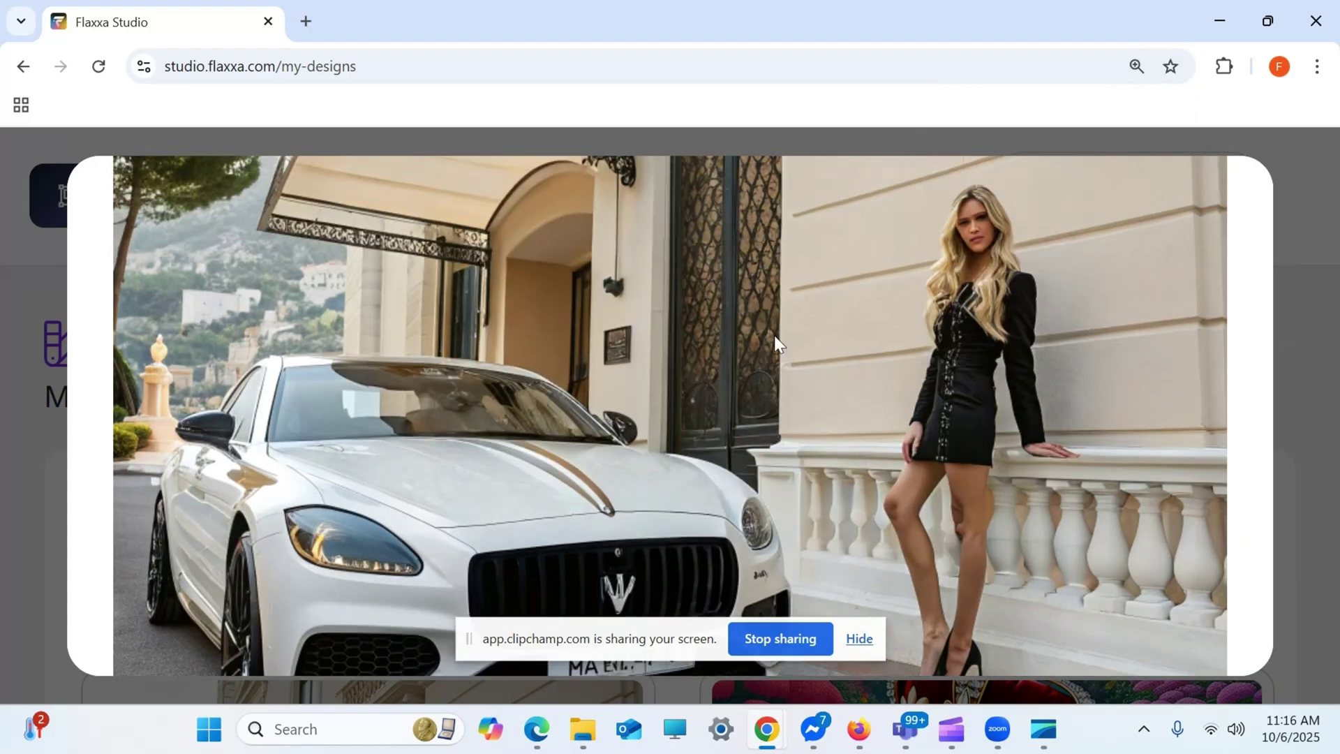
scroll(668, 324, "down", 3)
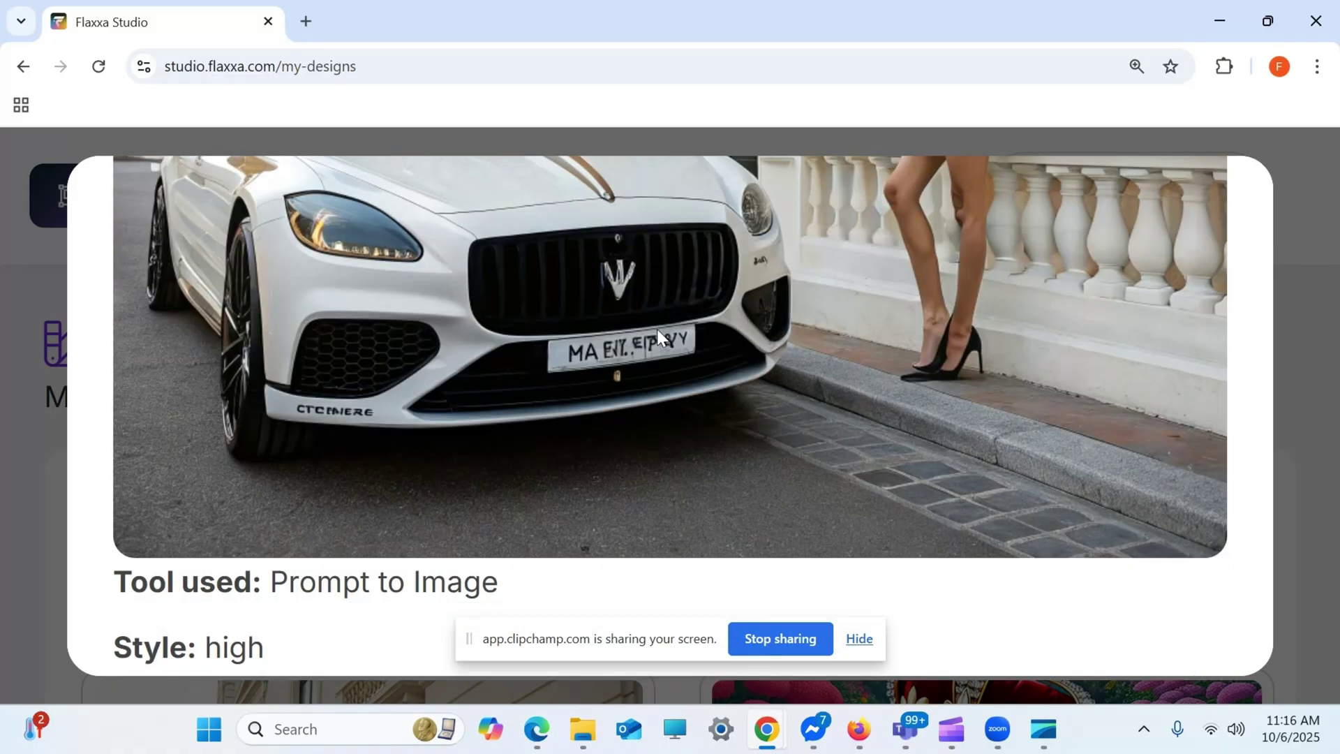
scroll(655, 329, "up", 5)
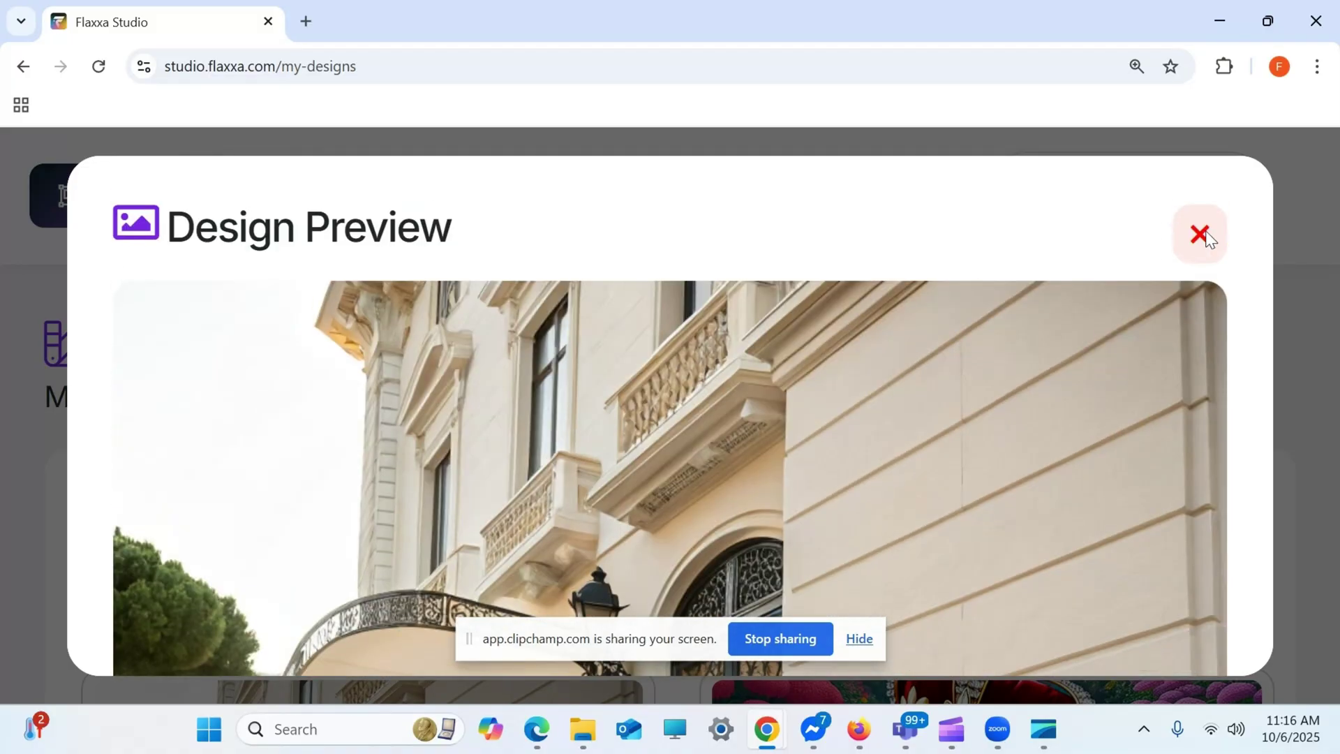
left_click(1202, 232)
key("ctrl+minus")
key("ctrl+minus")
key("ctrl+minus")
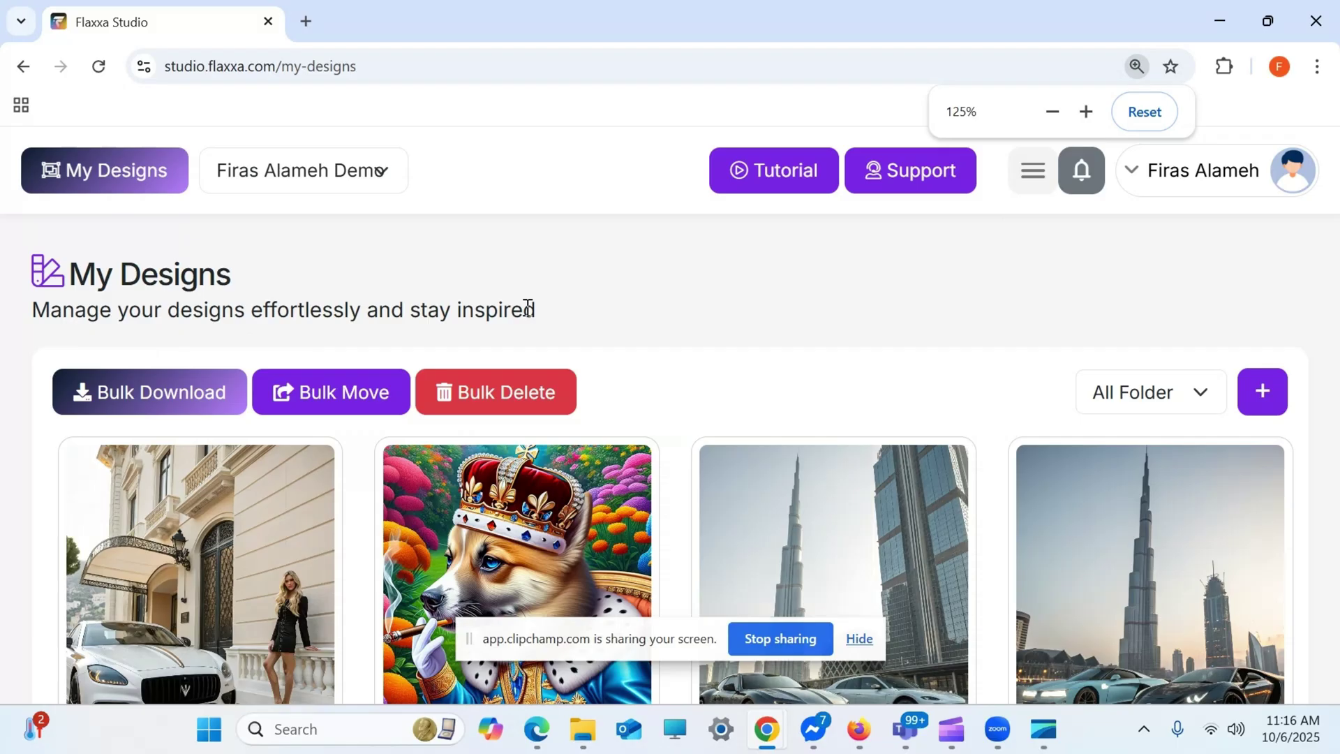
Step: Reset the page zoom and open Animal Portraits from the AI Creative Studio group
key("ctrl+minus")
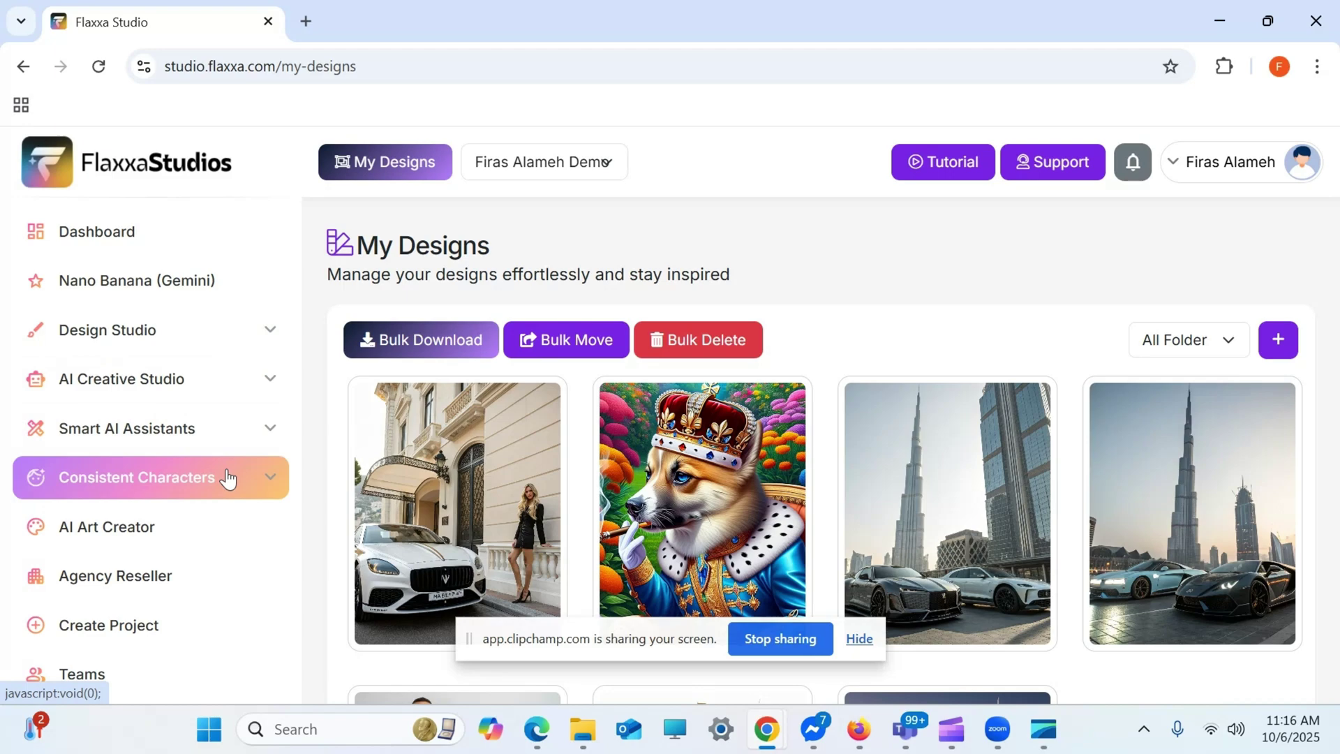
scroll(224, 422, "down", 4)
scroll(203, 436, "down", 2)
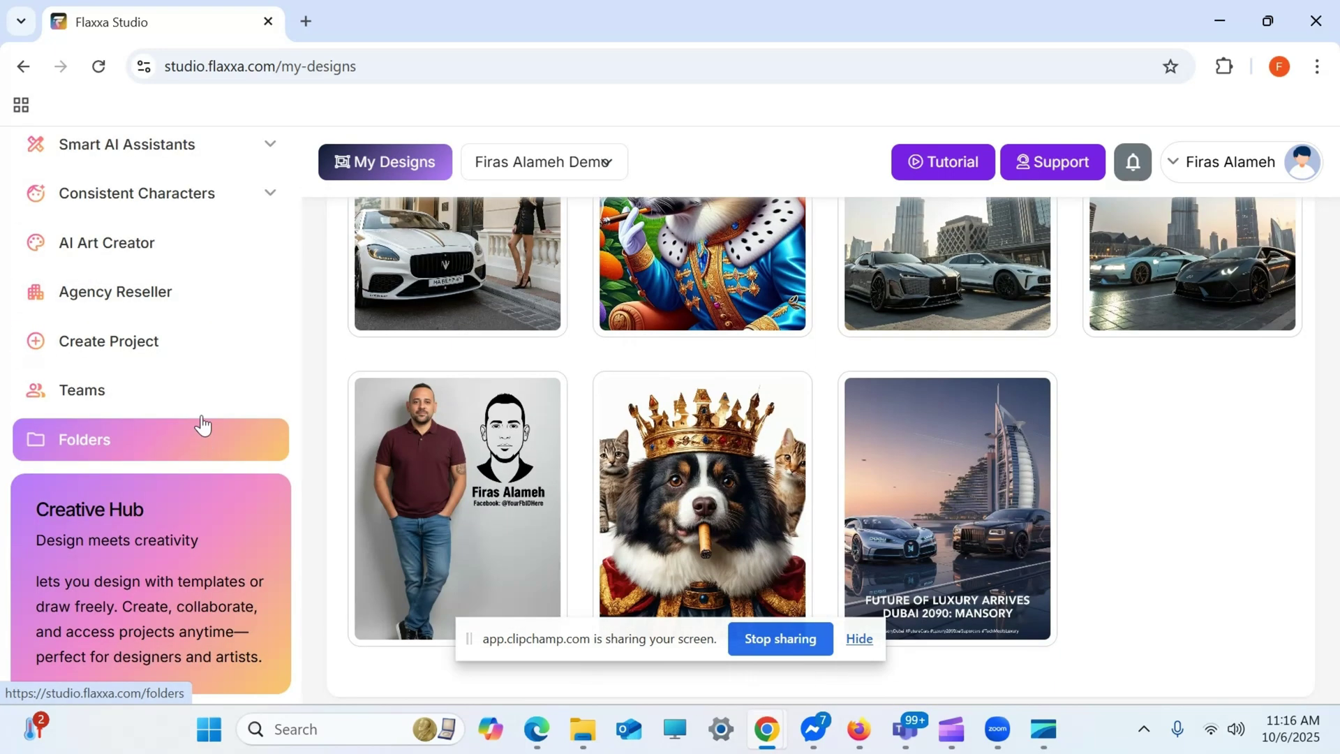
scroll(201, 411, "up", 4)
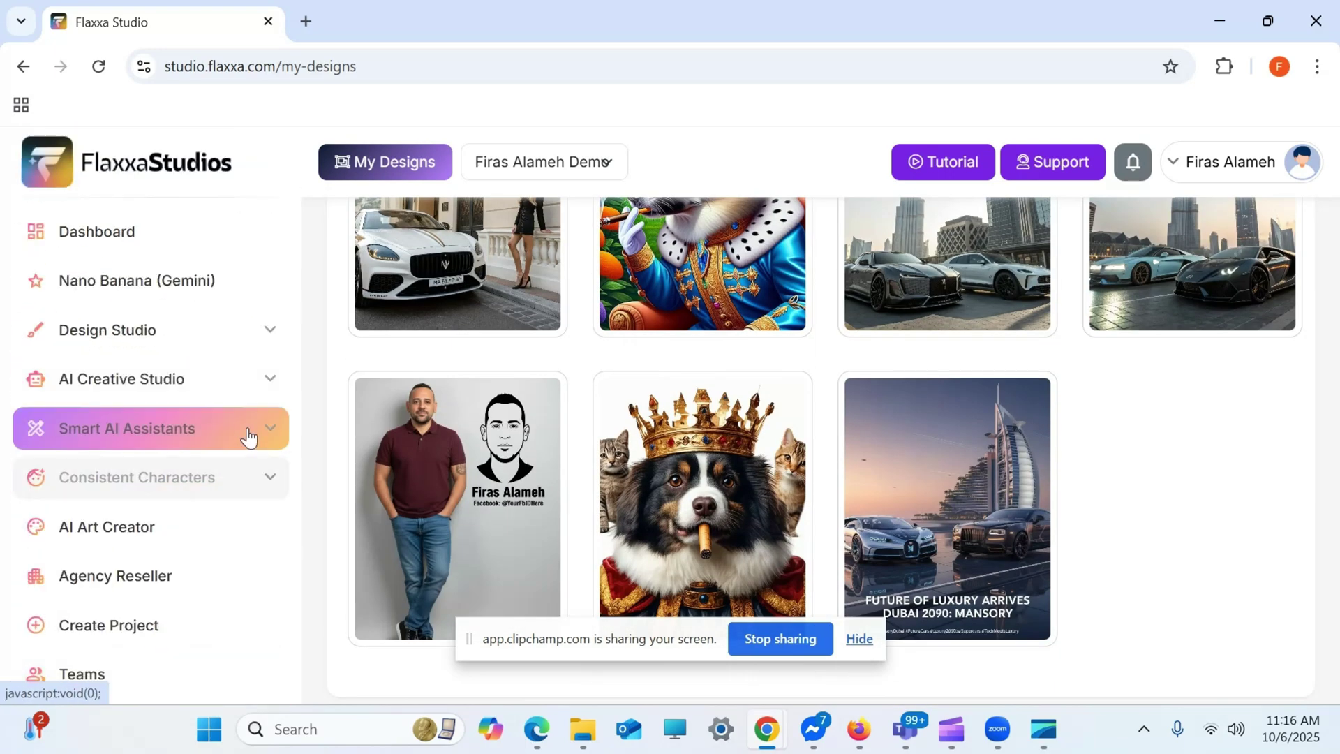
left_click(233, 391)
scroll(210, 433, "down", 4)
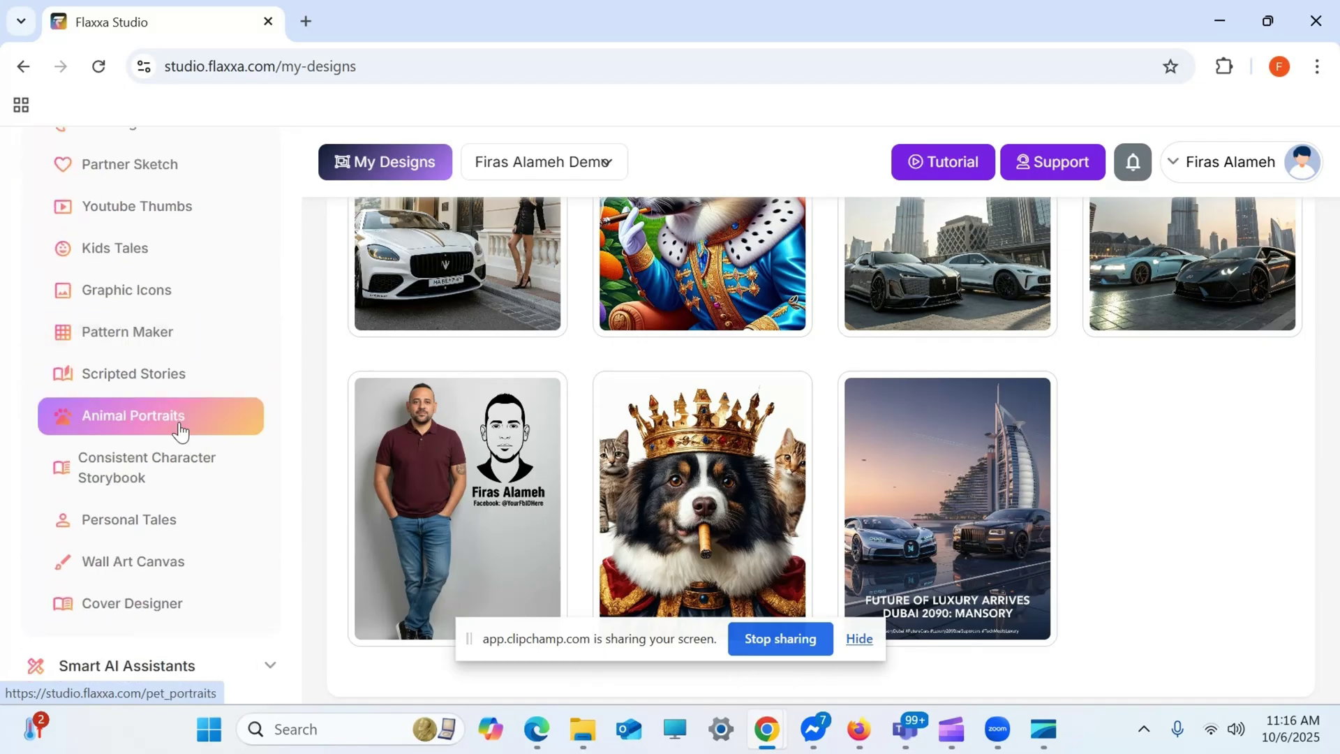
left_click(180, 429)
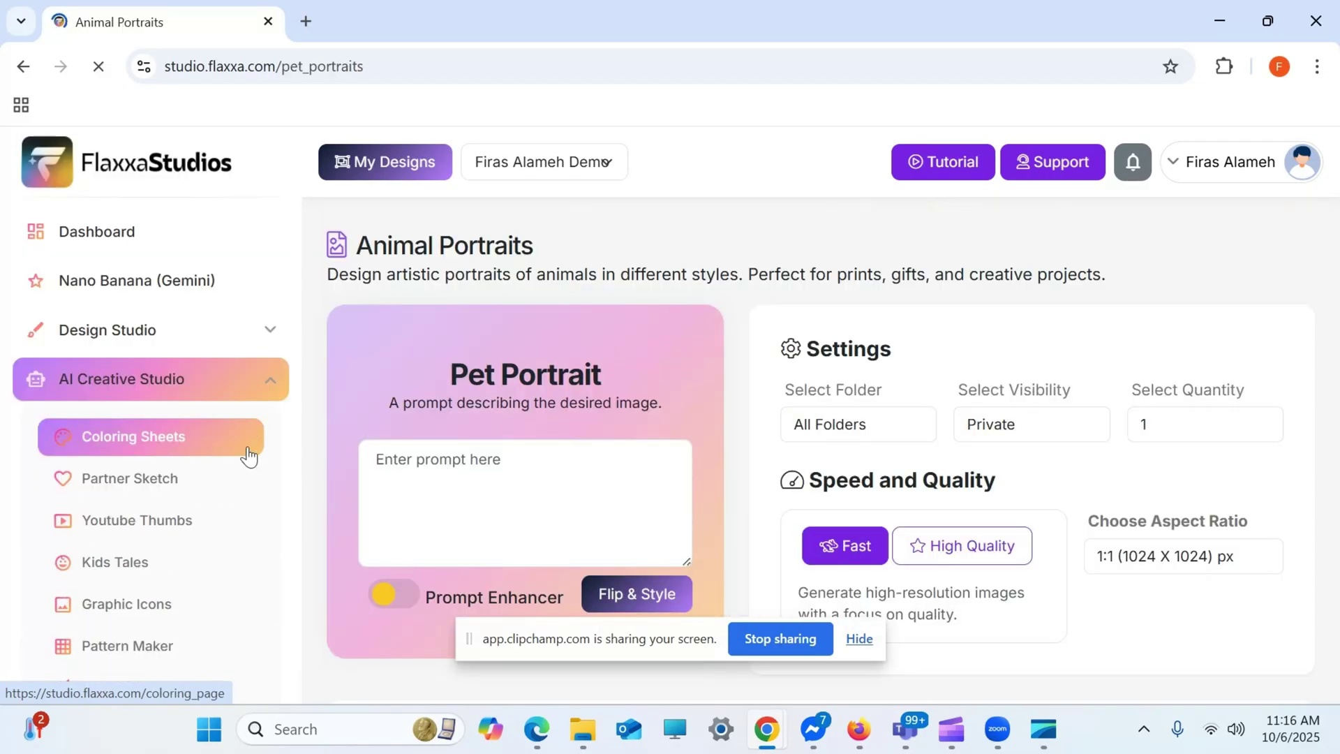
Step: Enter the prompt 'a dog with fancy cigar all serious and with rayvbaan sunglasses on' with High Quality
left_click(512, 491)
type("a")
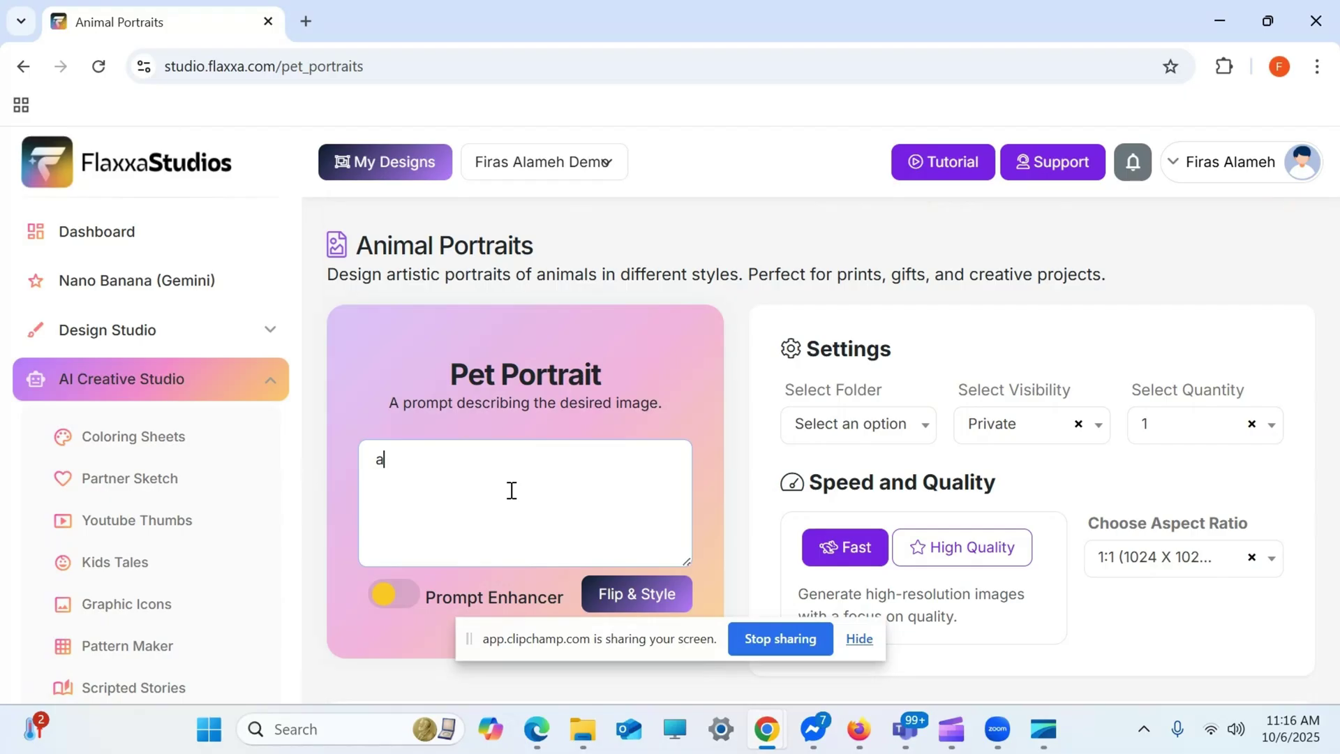
type(" dog with fancy ci")
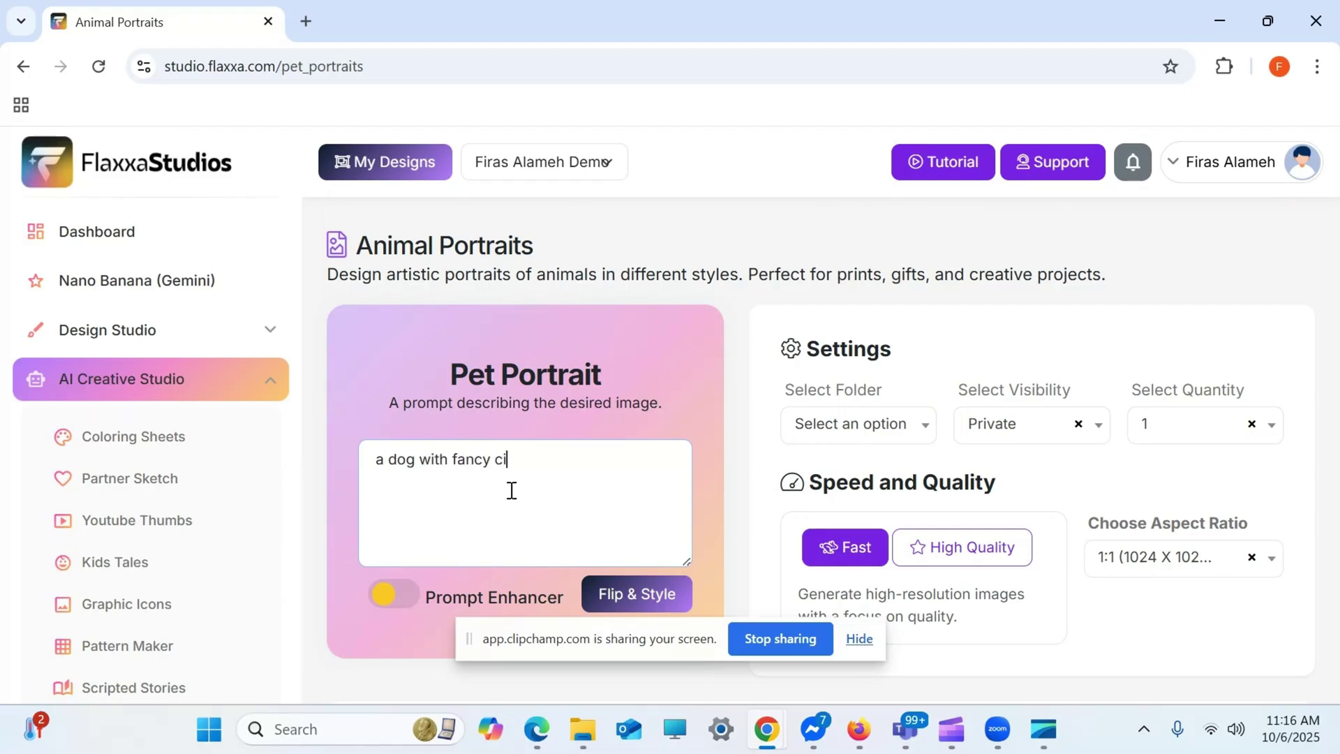
type("gar all serious")
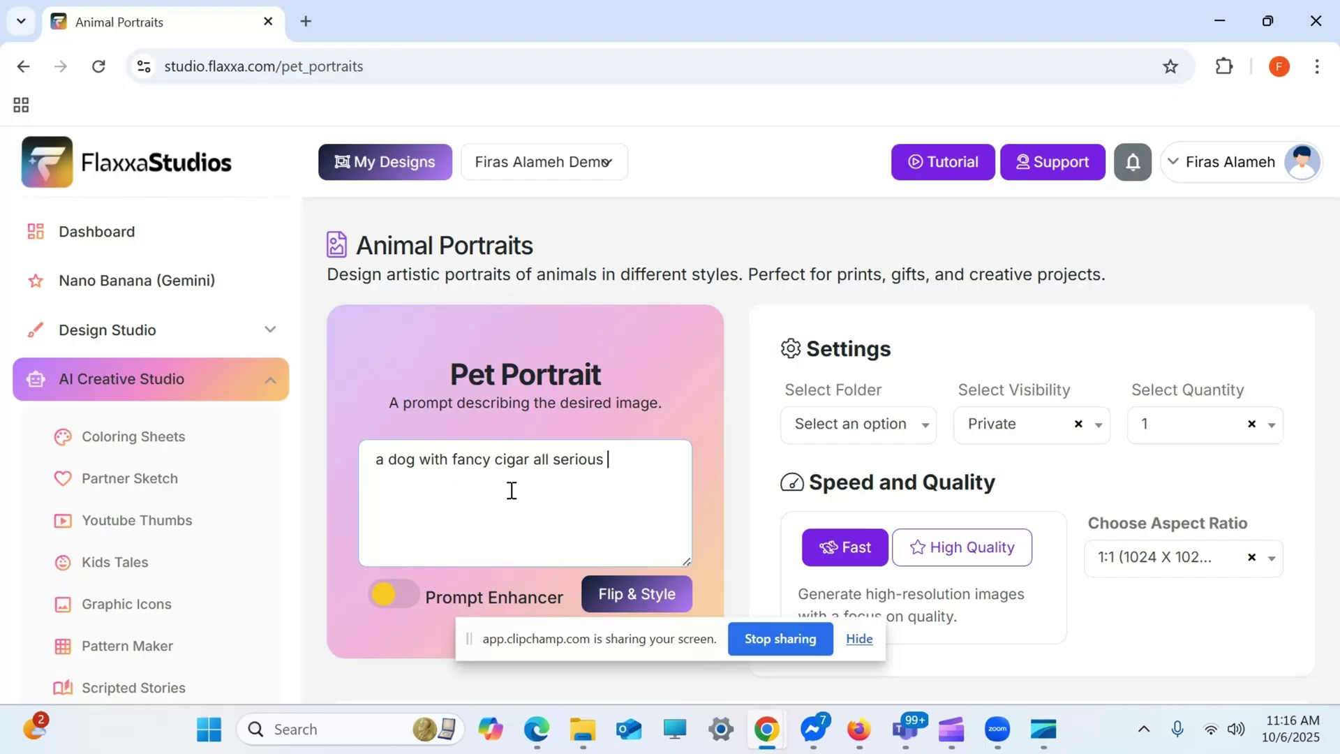
type(" and")
type(" with rayvba")
type("an sunglass")
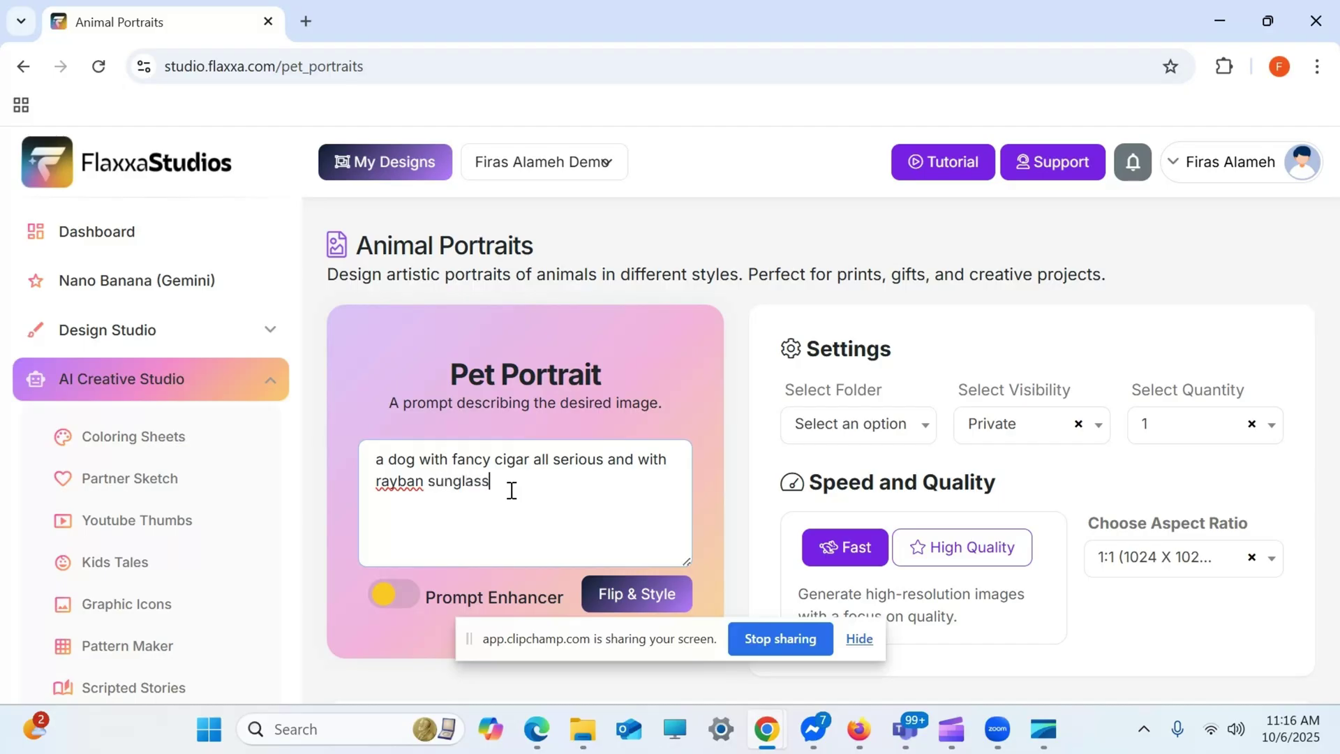
type("es on")
scroll(551, 481, "down", 5)
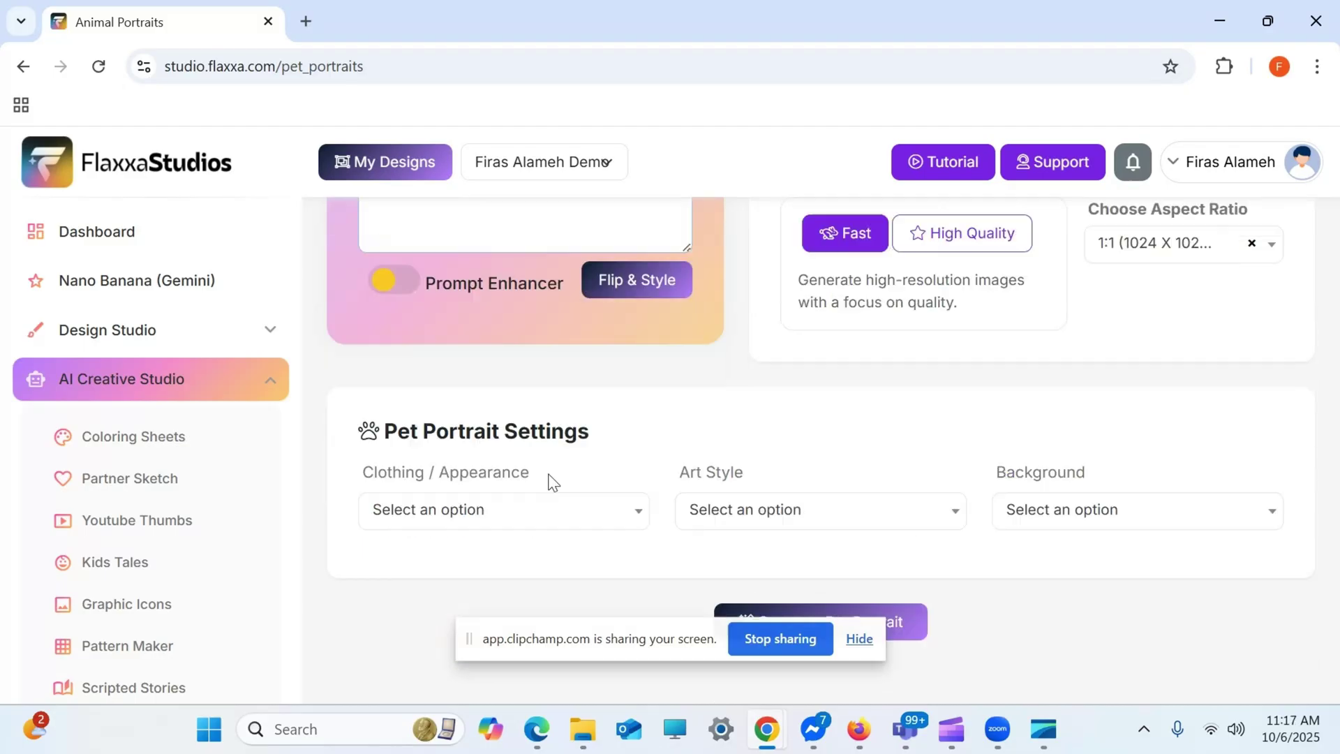
left_click(919, 243)
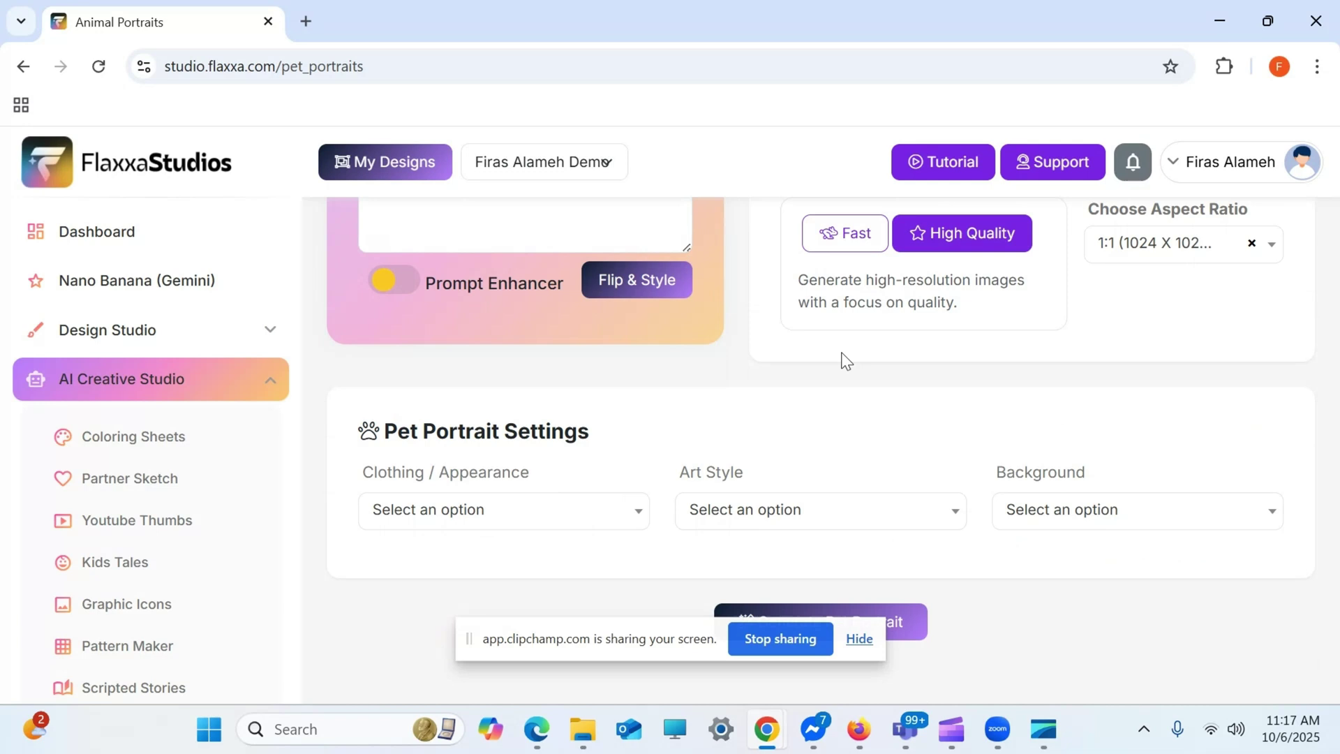
scroll(687, 424, "down", 1)
Step: Choose Superhero clothing, Realistic style and Castle background, then generate the pet portrait
left_click(456, 479)
scroll(445, 416, "down", 2)
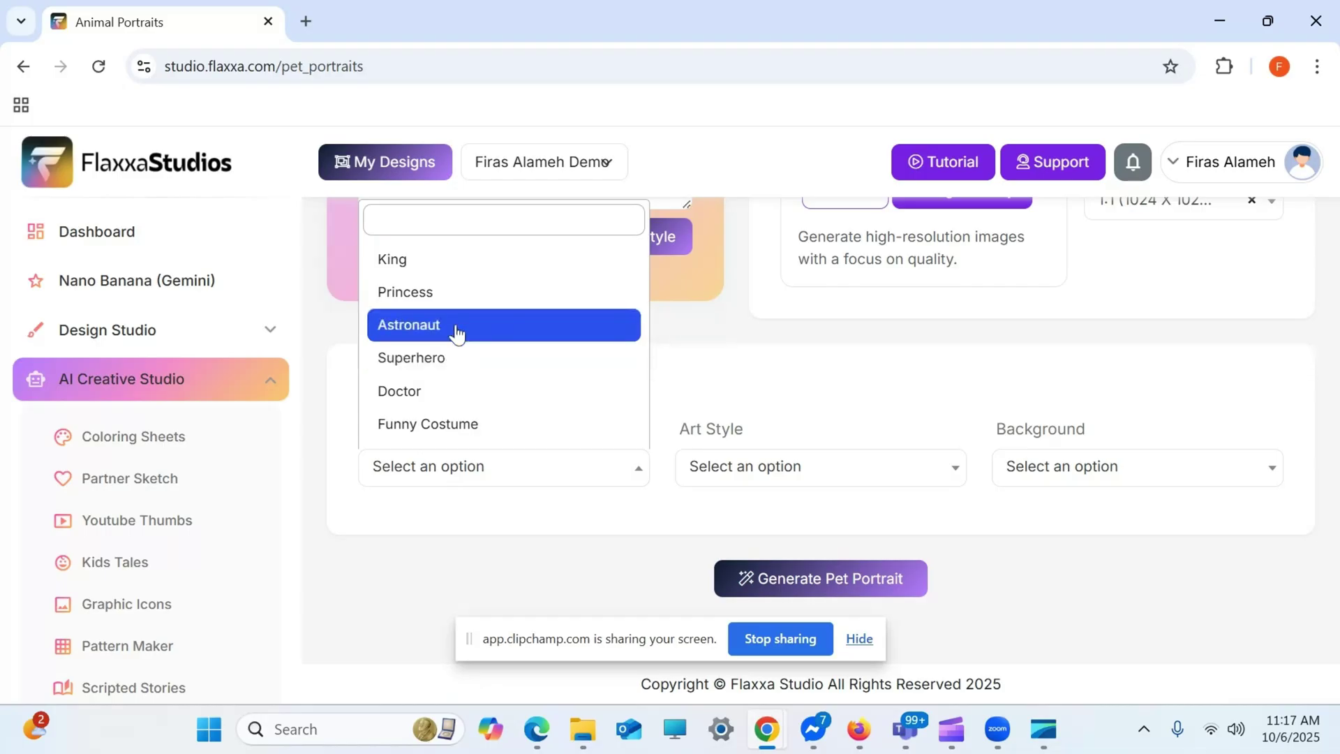
left_click(457, 357)
left_click(704, 466)
left_click(745, 324)
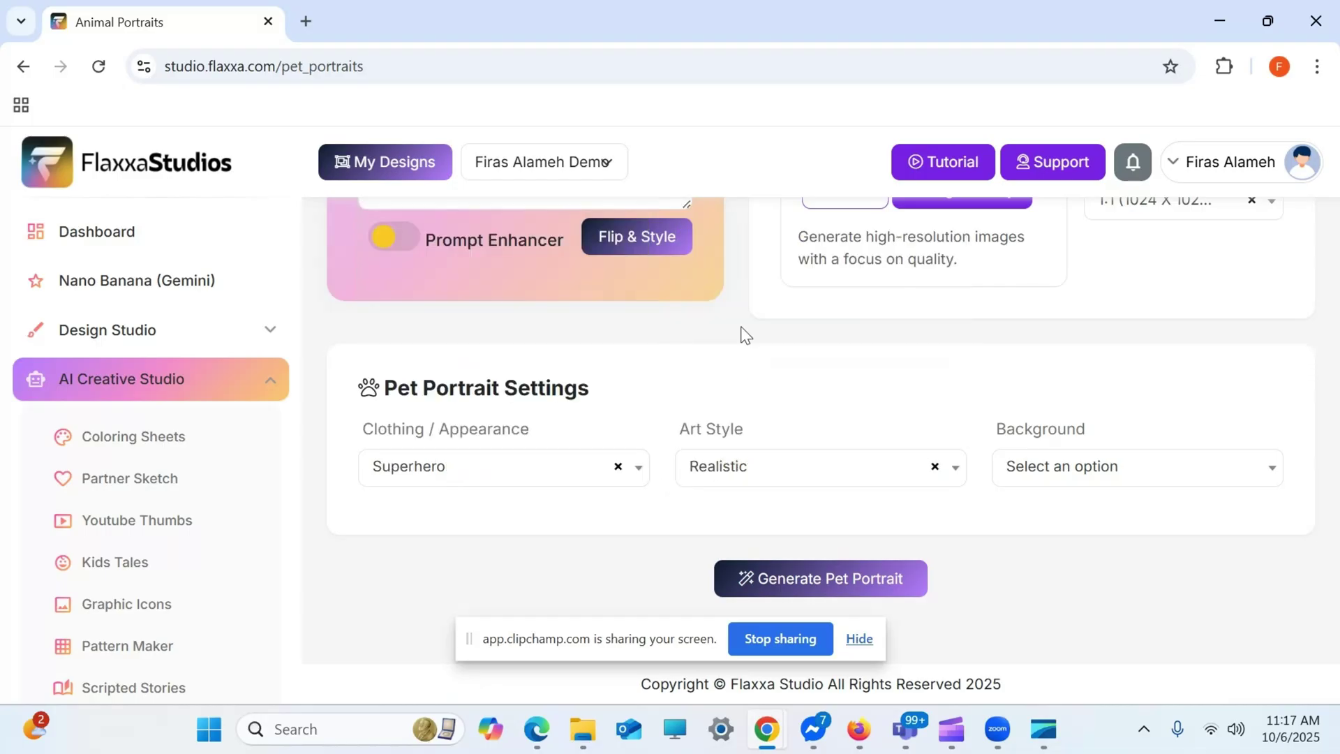
left_click(1081, 481)
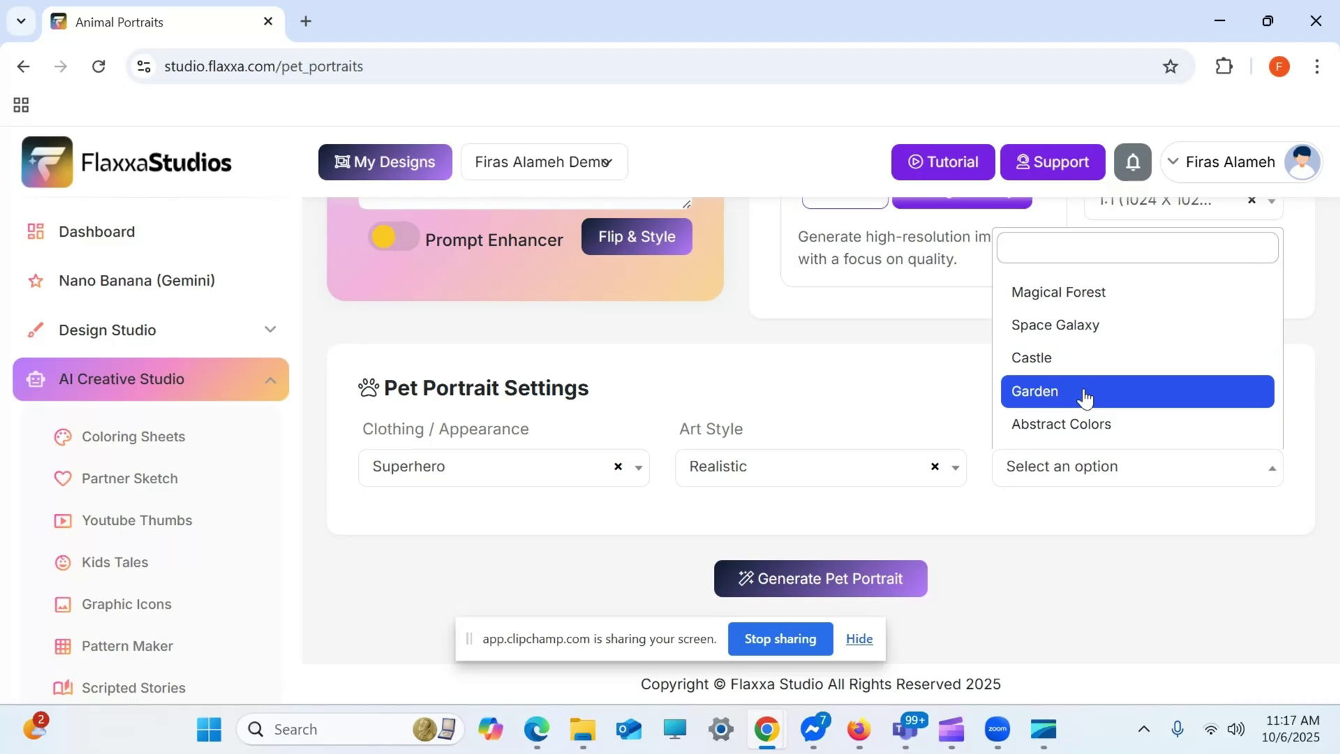
left_click(1055, 359)
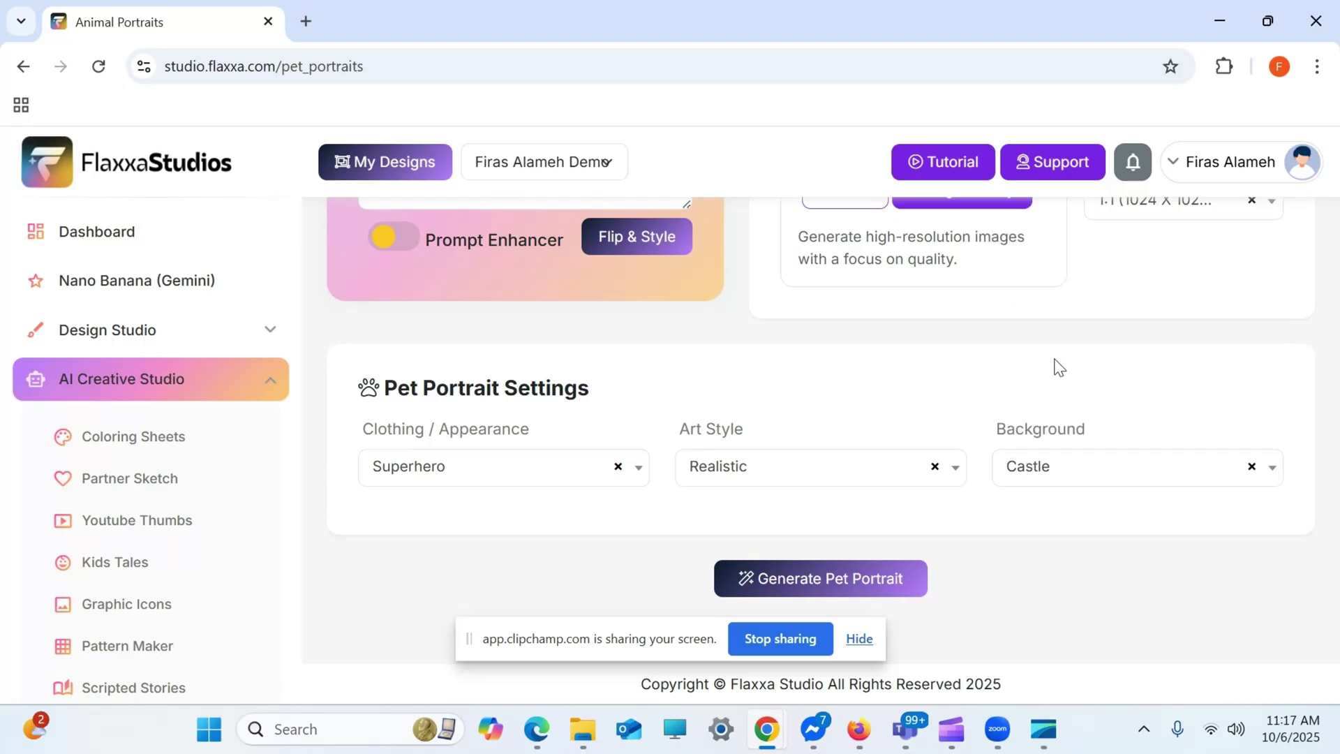
left_click(827, 576)
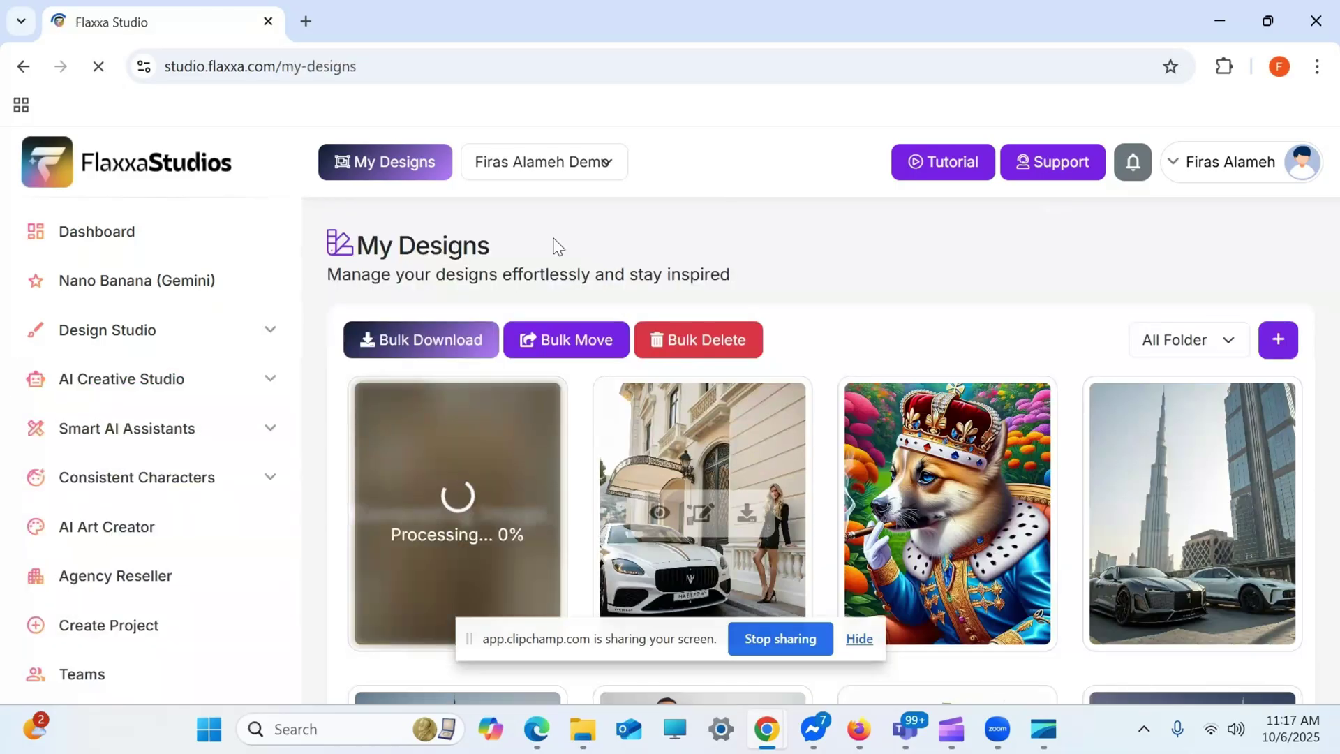
scroll(908, 419, "down", 2)
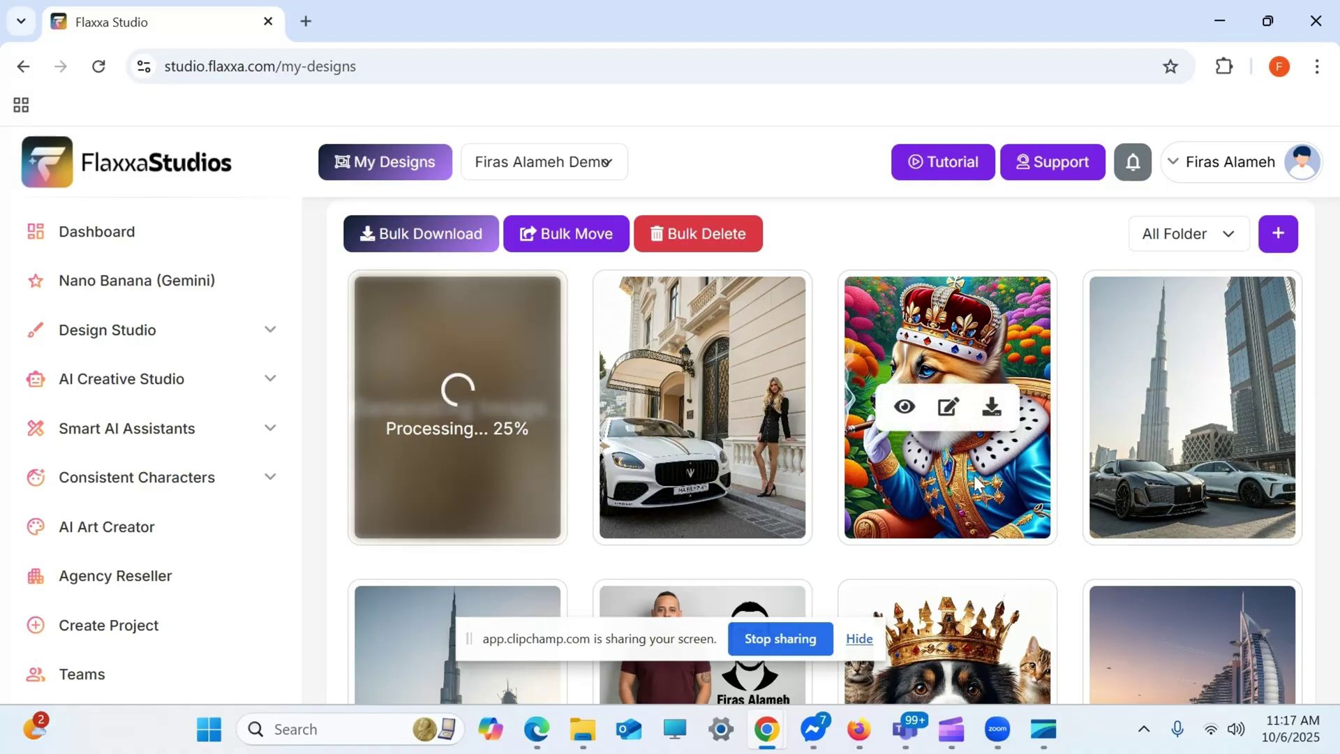
scroll(942, 590, "down", 4)
left_click(905, 441)
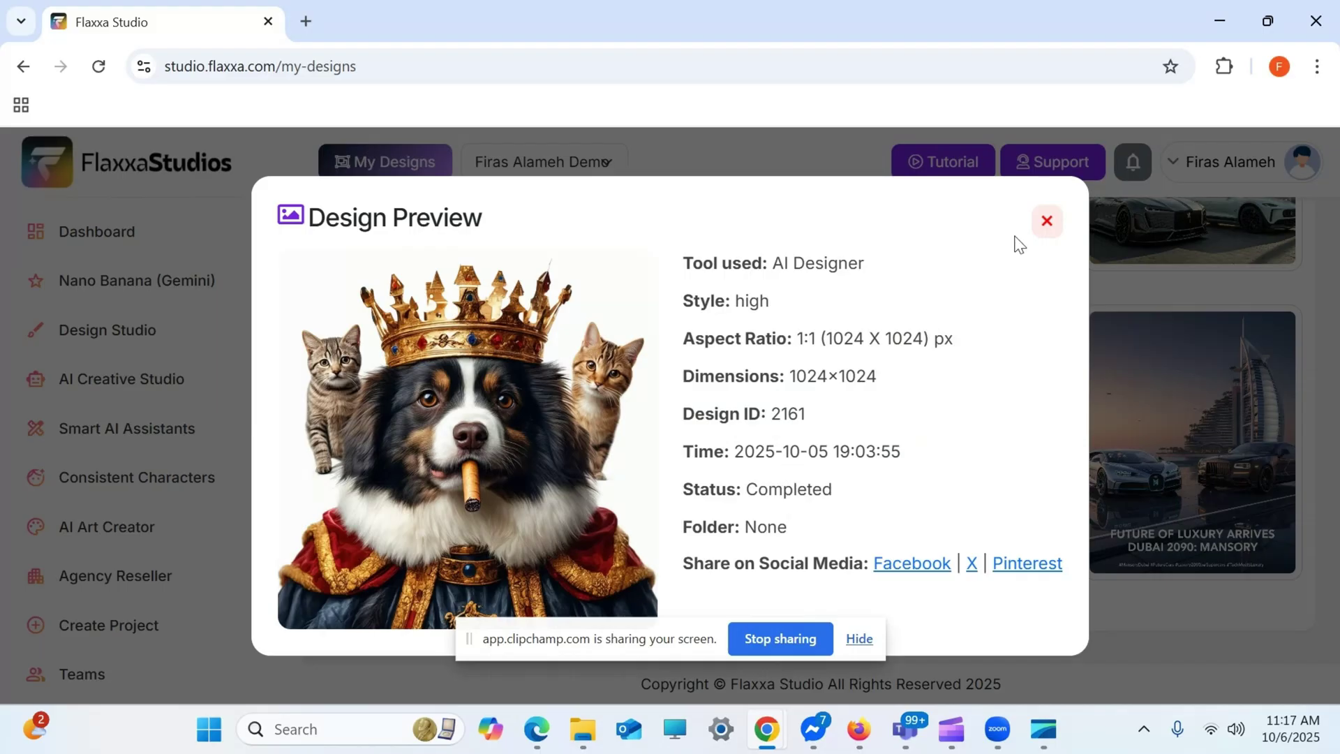
left_click(1047, 220)
scroll(660, 454, "up", 4)
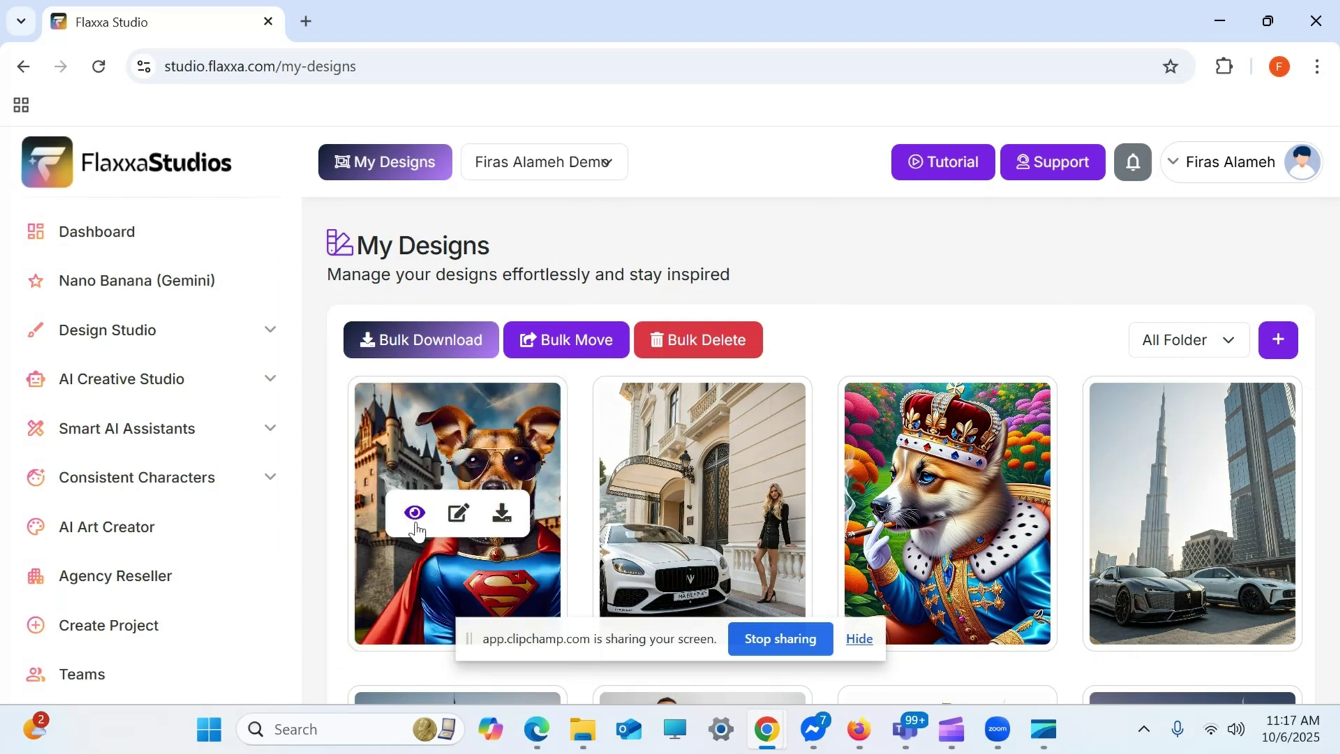
left_click(414, 512)
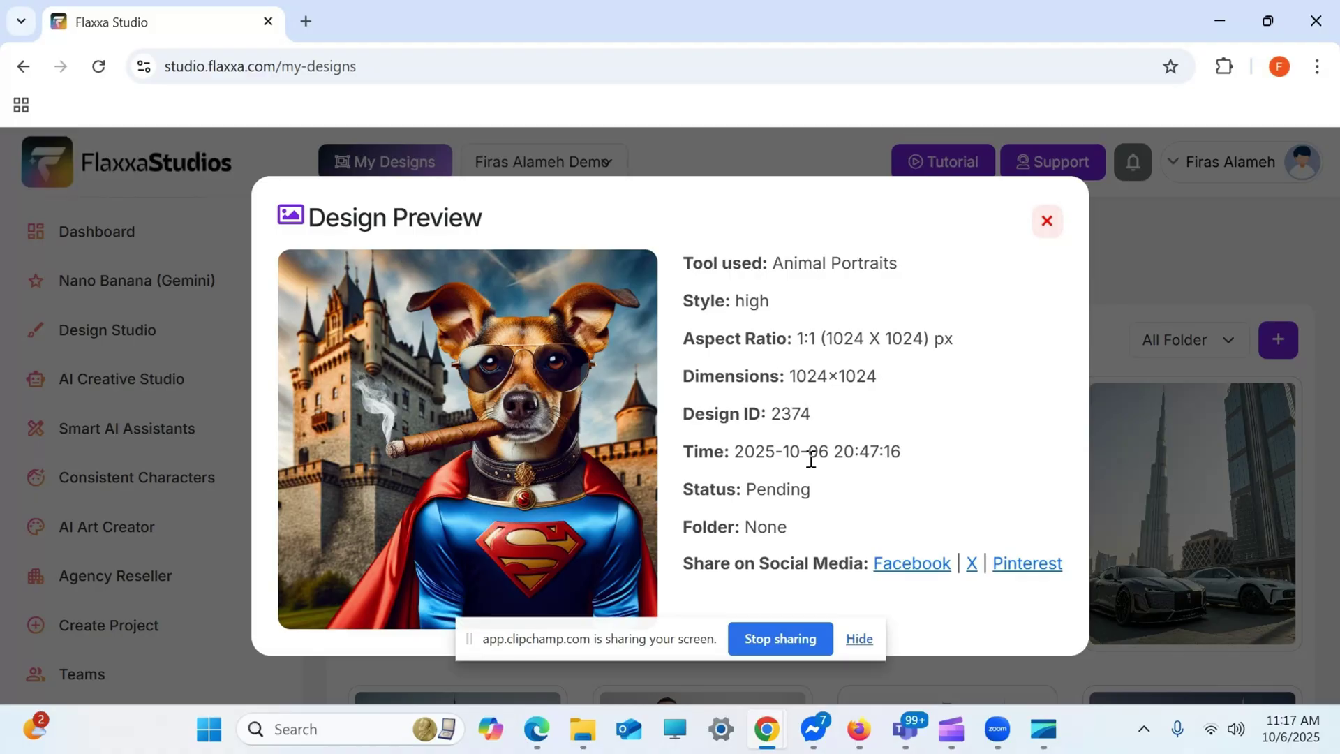
left_click(1046, 222)
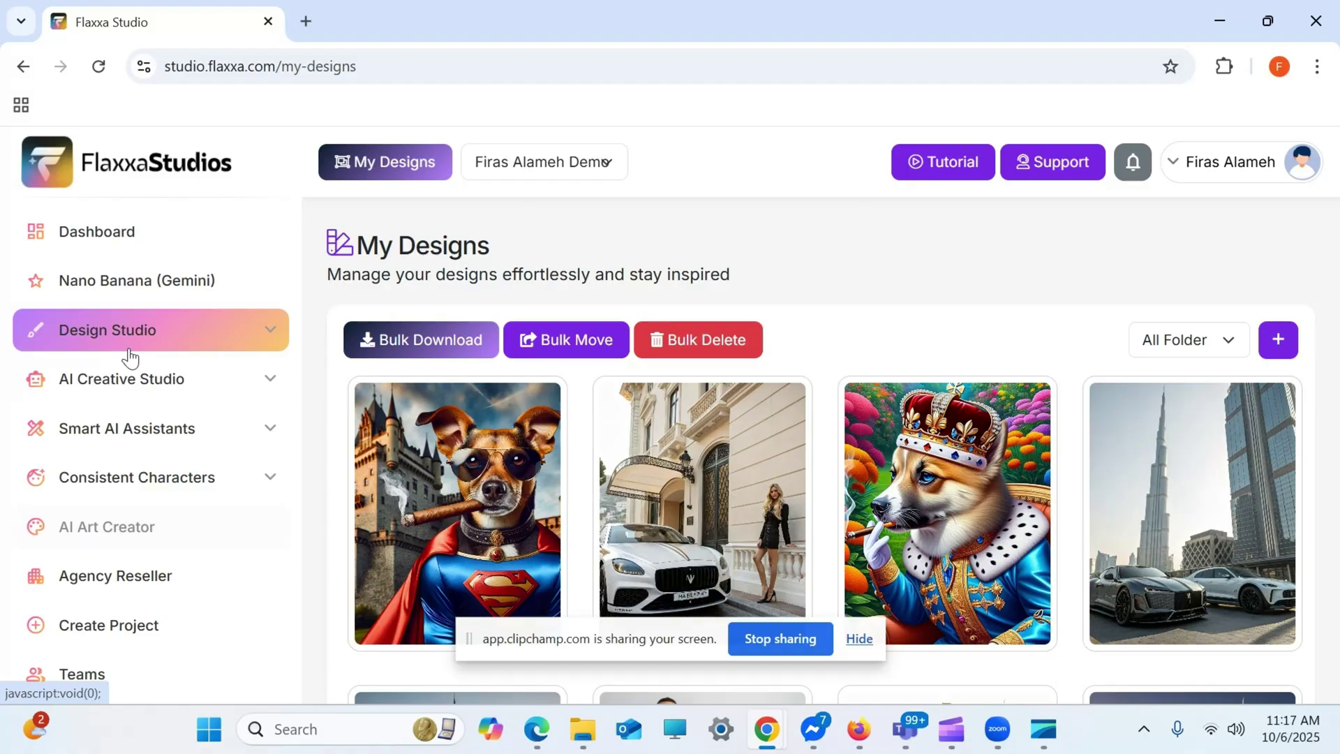
Step: Expand the Consistent Characters and Smart AI Assistants lists and browse their tools
scroll(210, 440, "down", 3)
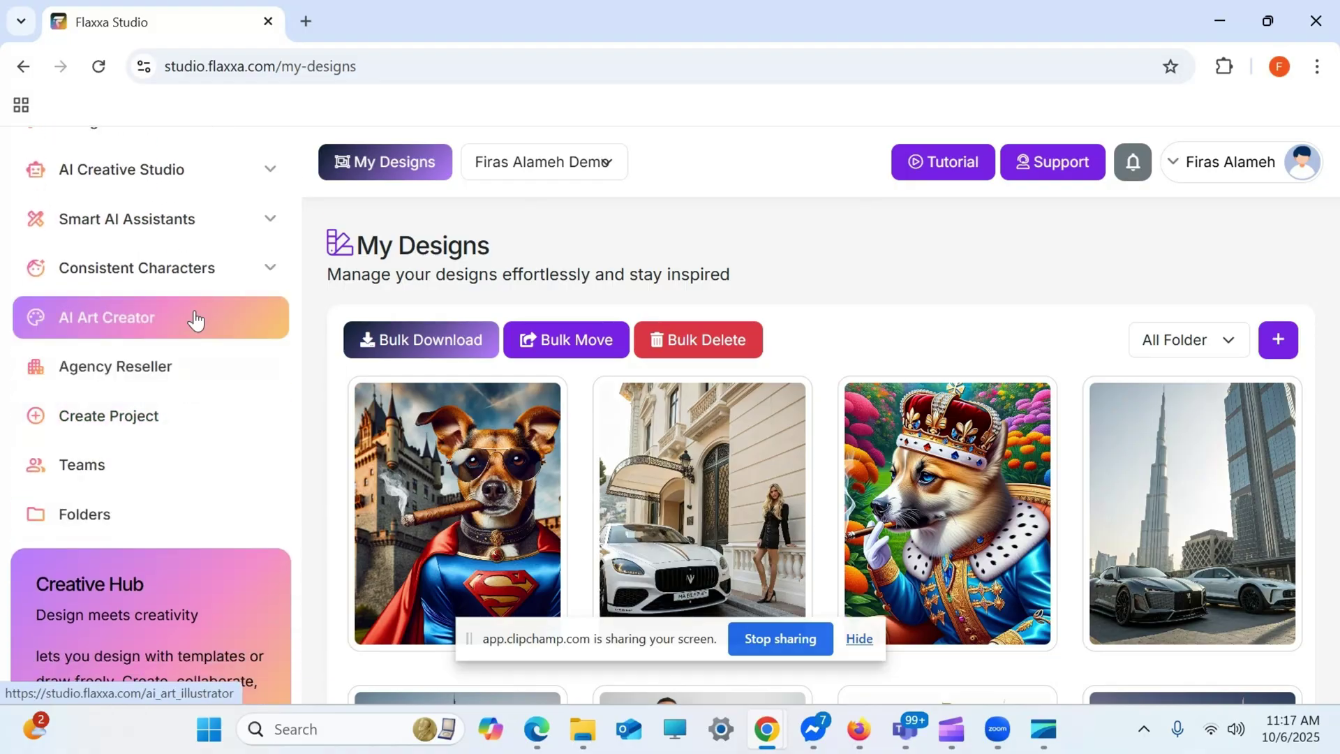
scroll(210, 349, "up", 2)
left_click(264, 376)
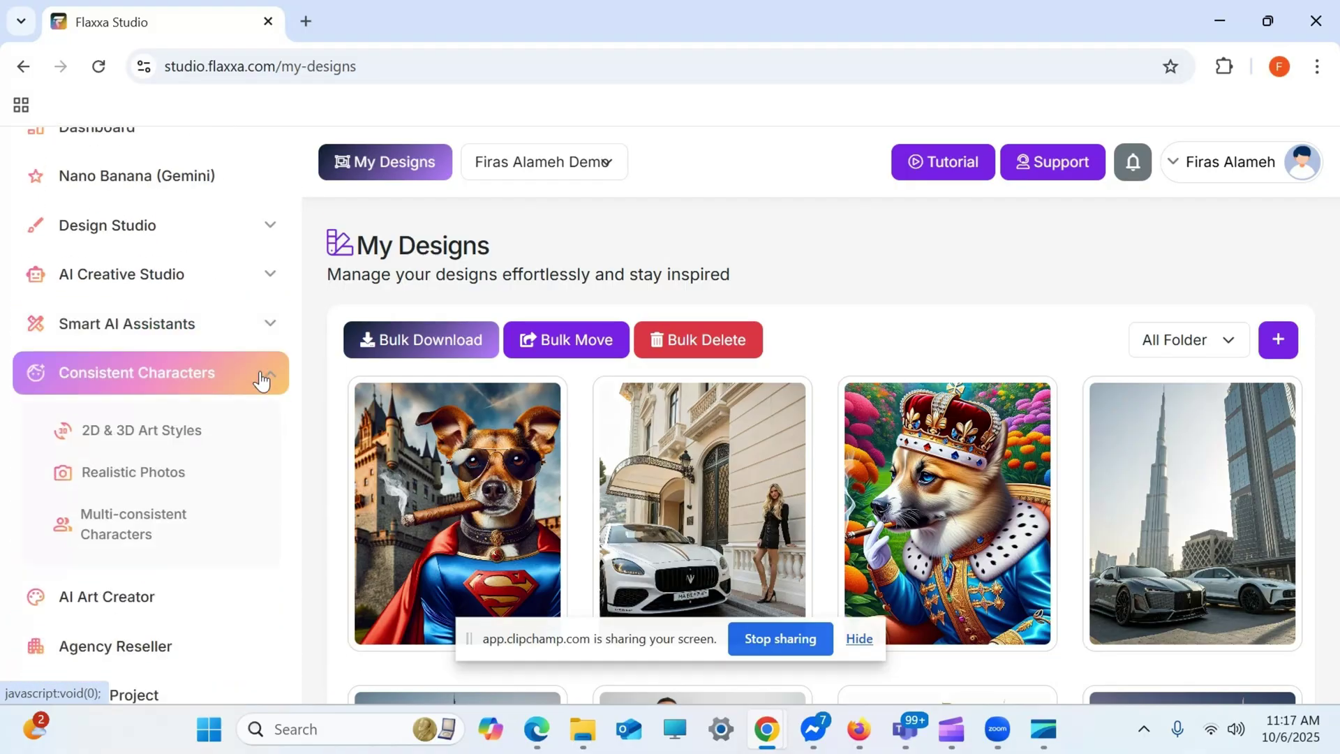
left_click(242, 326)
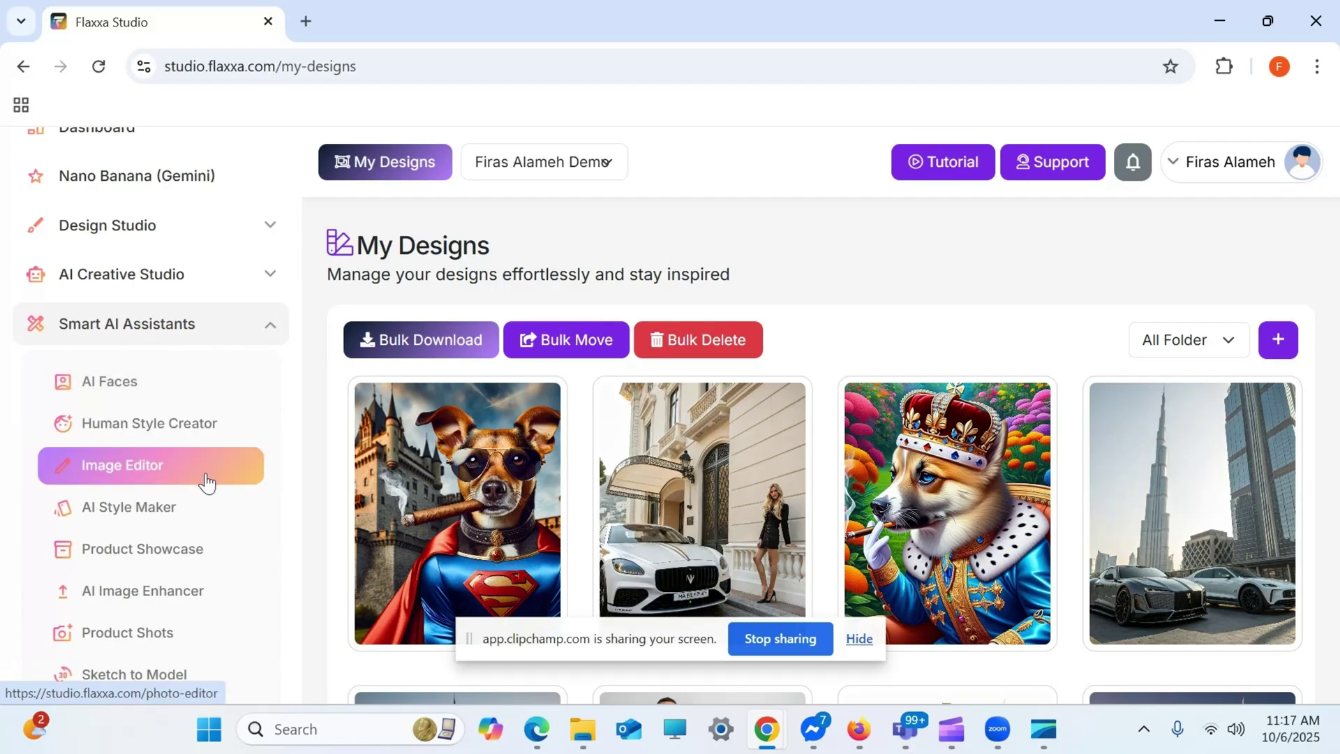
scroll(206, 481, "down", 2)
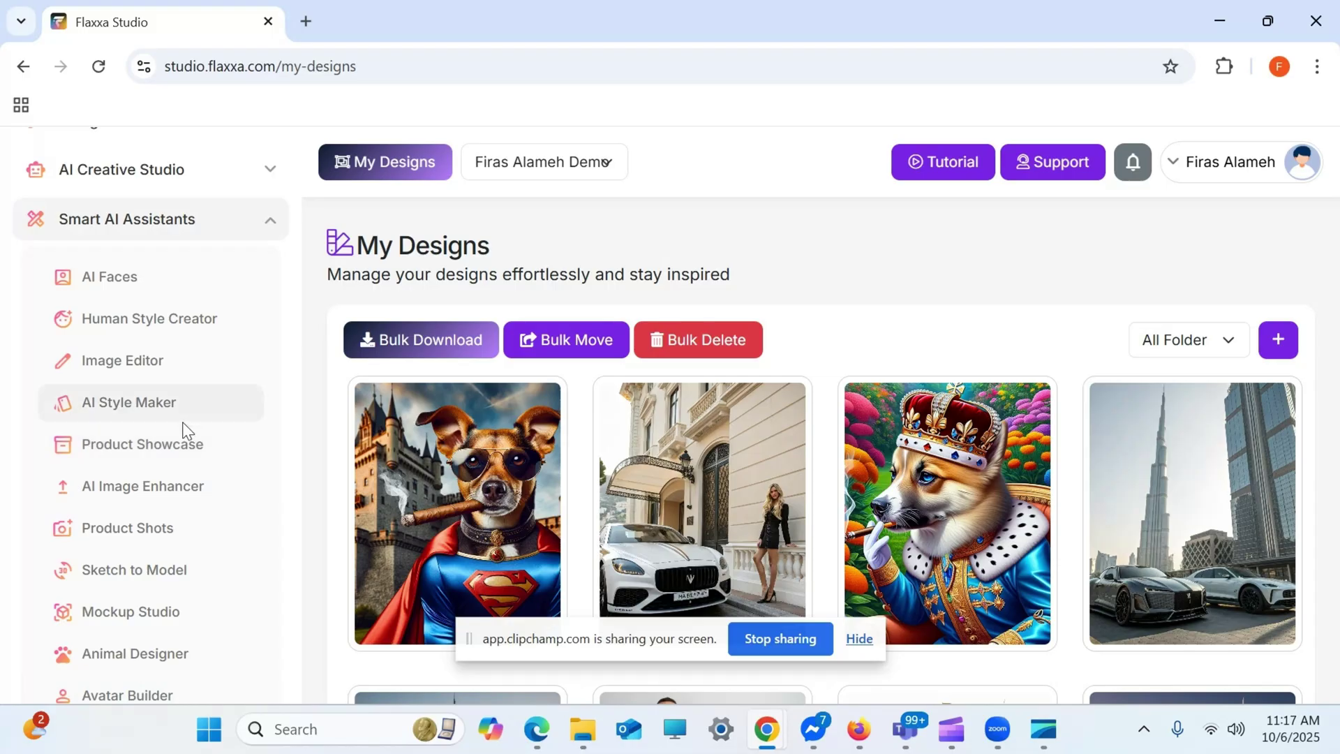
scroll(186, 429, "up", 3)
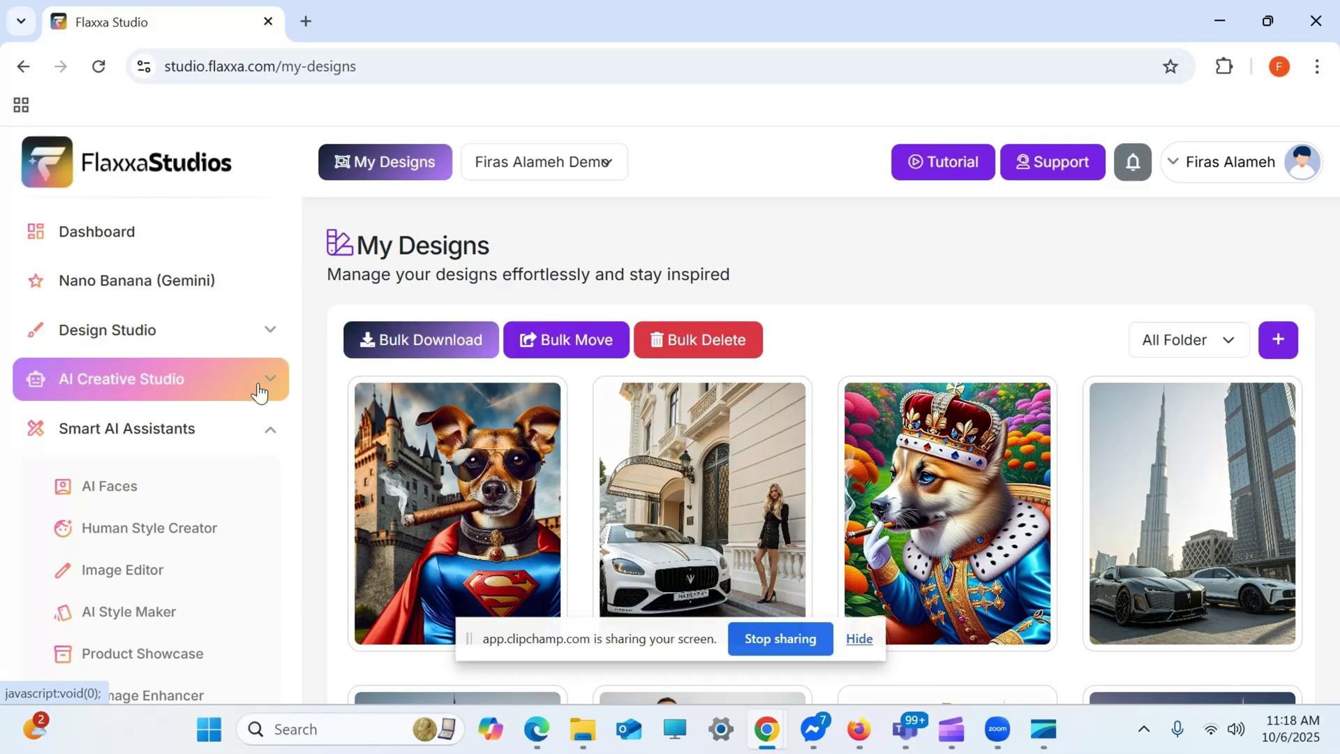
scroll(258, 377, "down", 14)
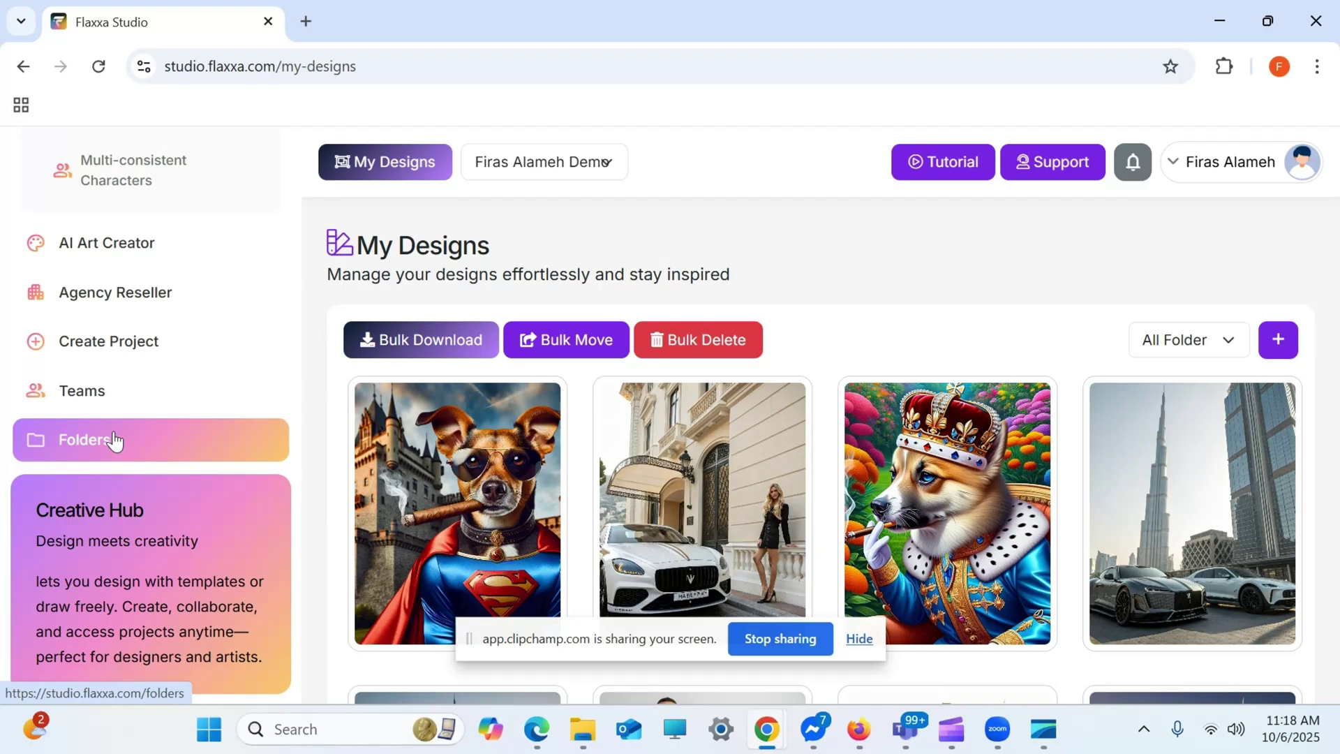
scroll(124, 398, "up", 10)
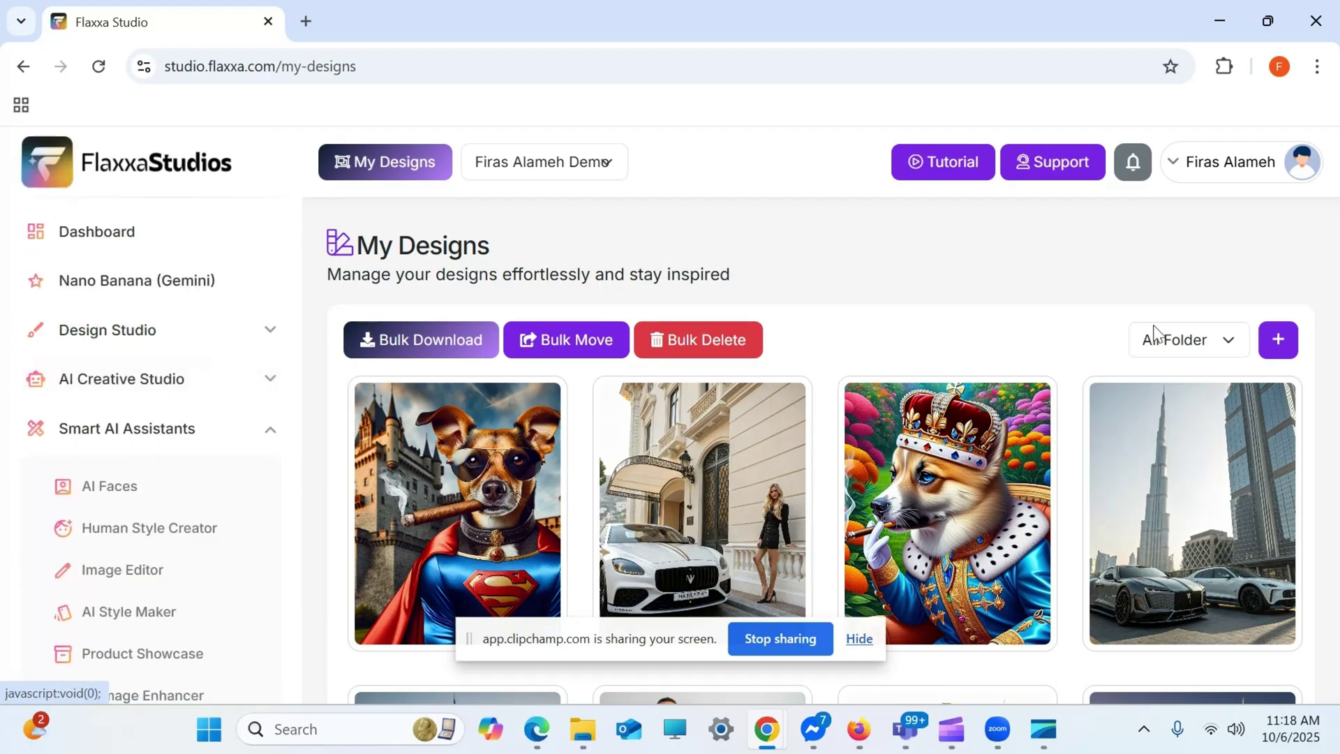
Step: View the Dubai 2090: Mansory design's details, zoomed to 150% to read them
scroll(1148, 356, "down", 5)
scroll(1140, 376, "down", 1)
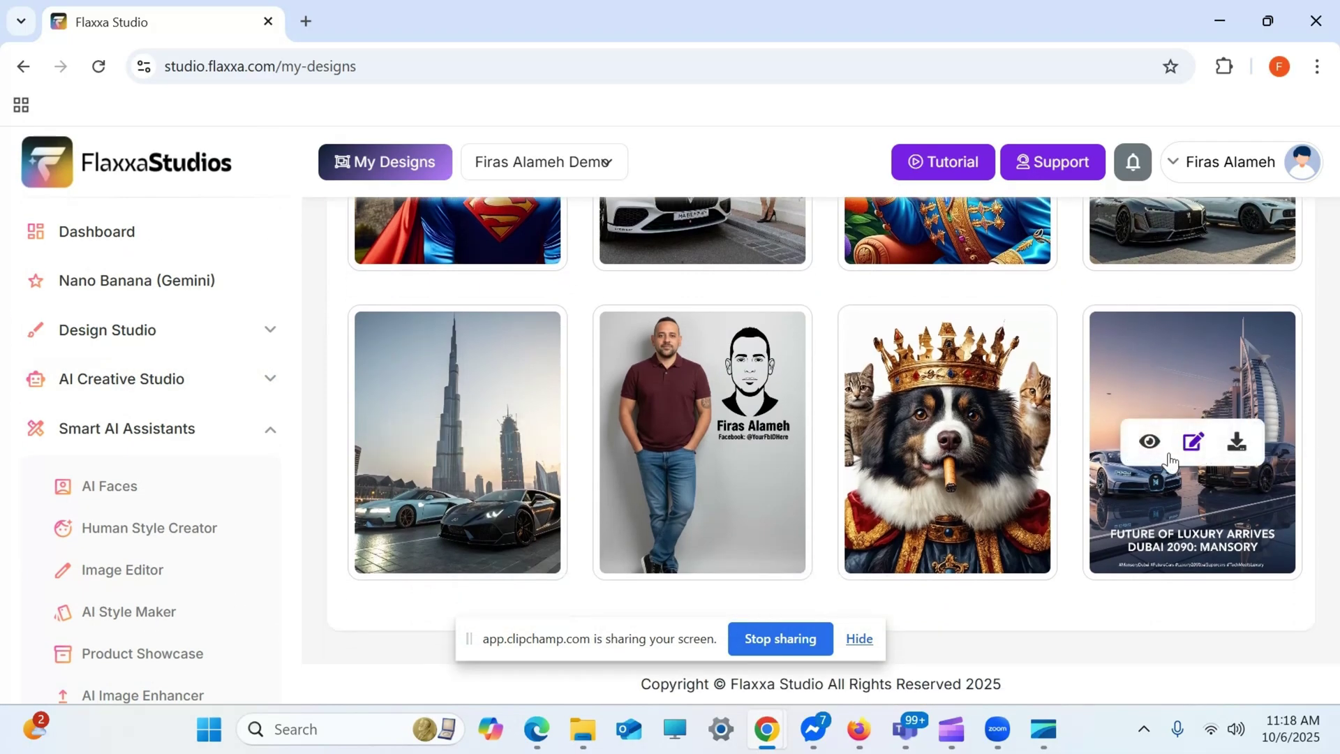
left_click(1150, 442)
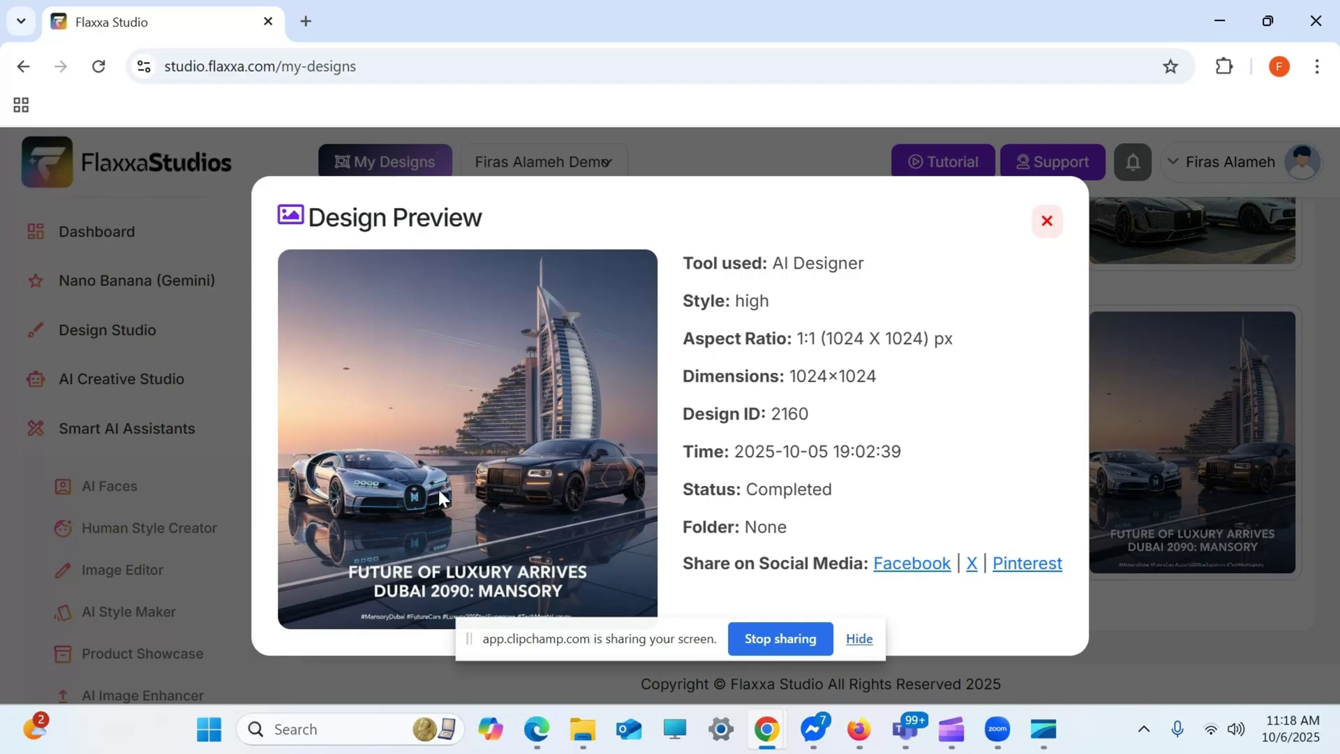
key("ctrl+plus")
key("ctrl+plus")
key("ctrl+plus")
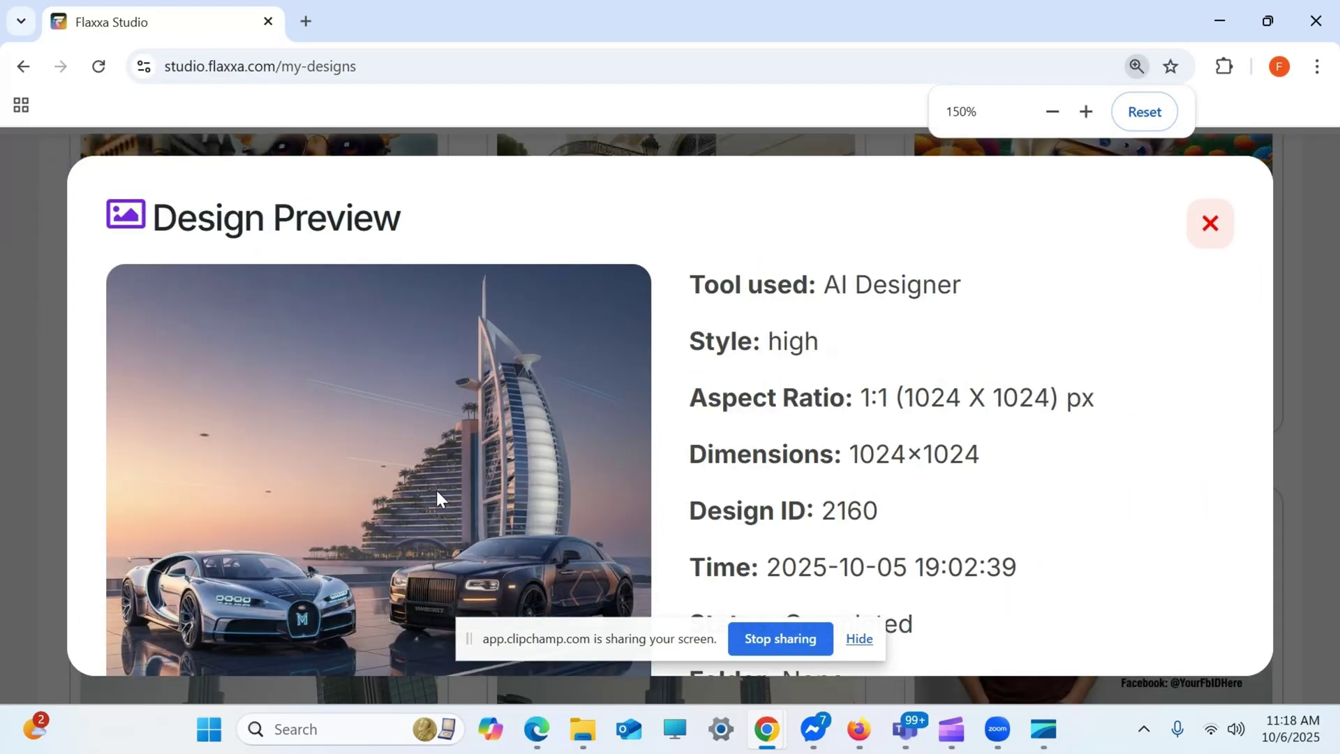
scroll(331, 494, "down", 2)
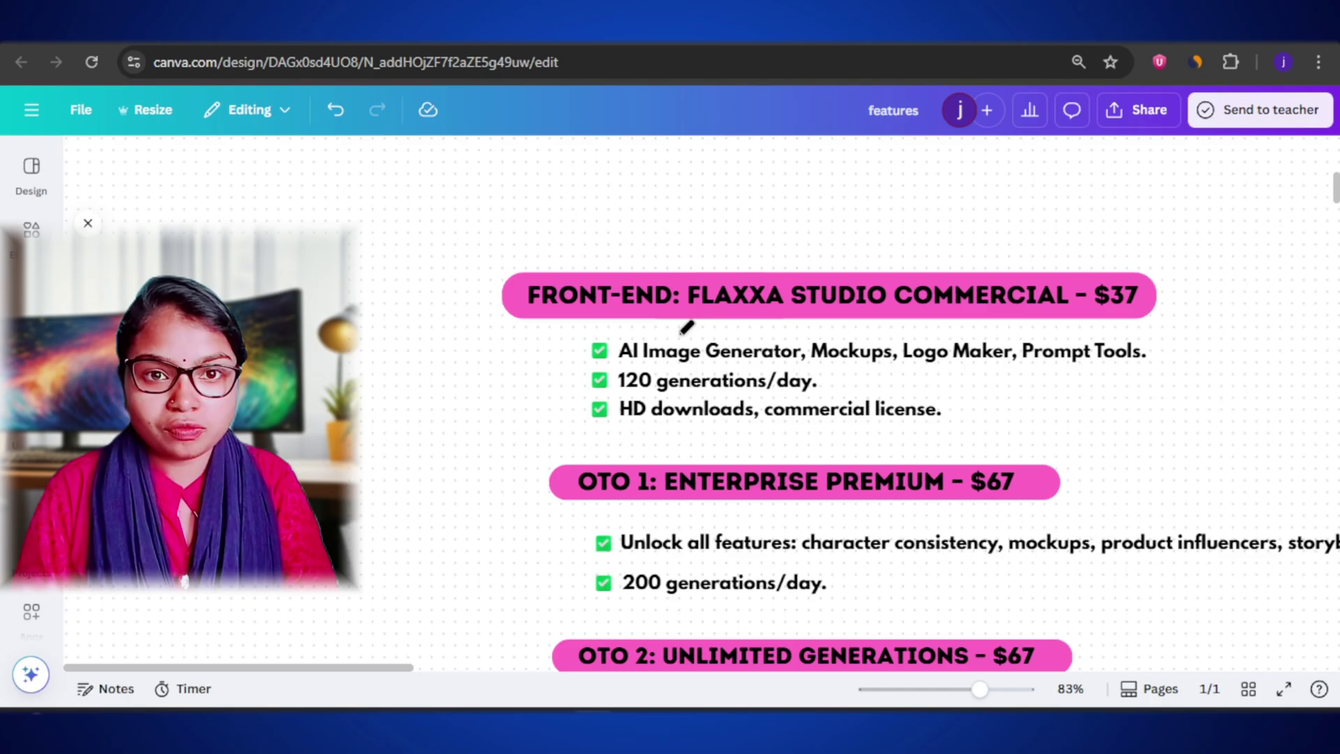
Step: Underline Front-End $37, its AI Image Generator through commercial license features, and the OTO 1 Enterprise Premium heading
left_click_drag(678, 323, 1155, 310)
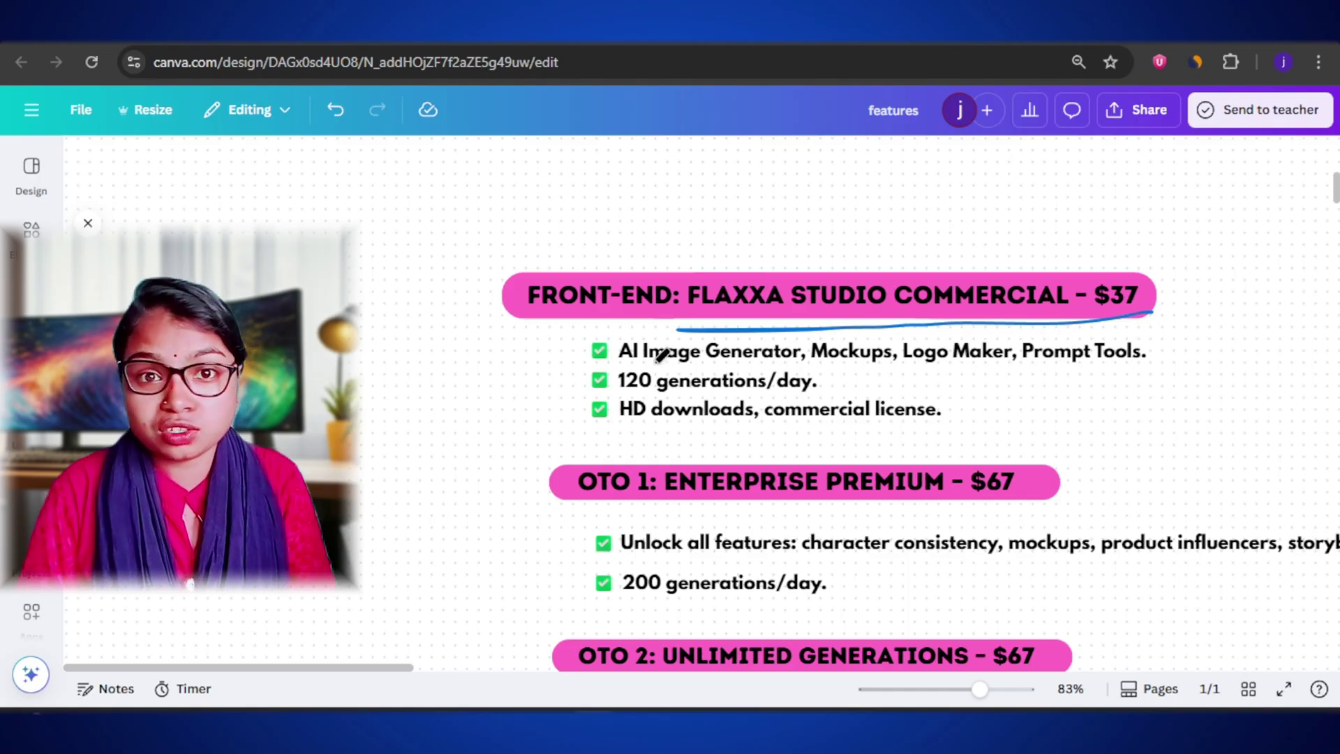
left_click_drag(656, 357, 1160, 358)
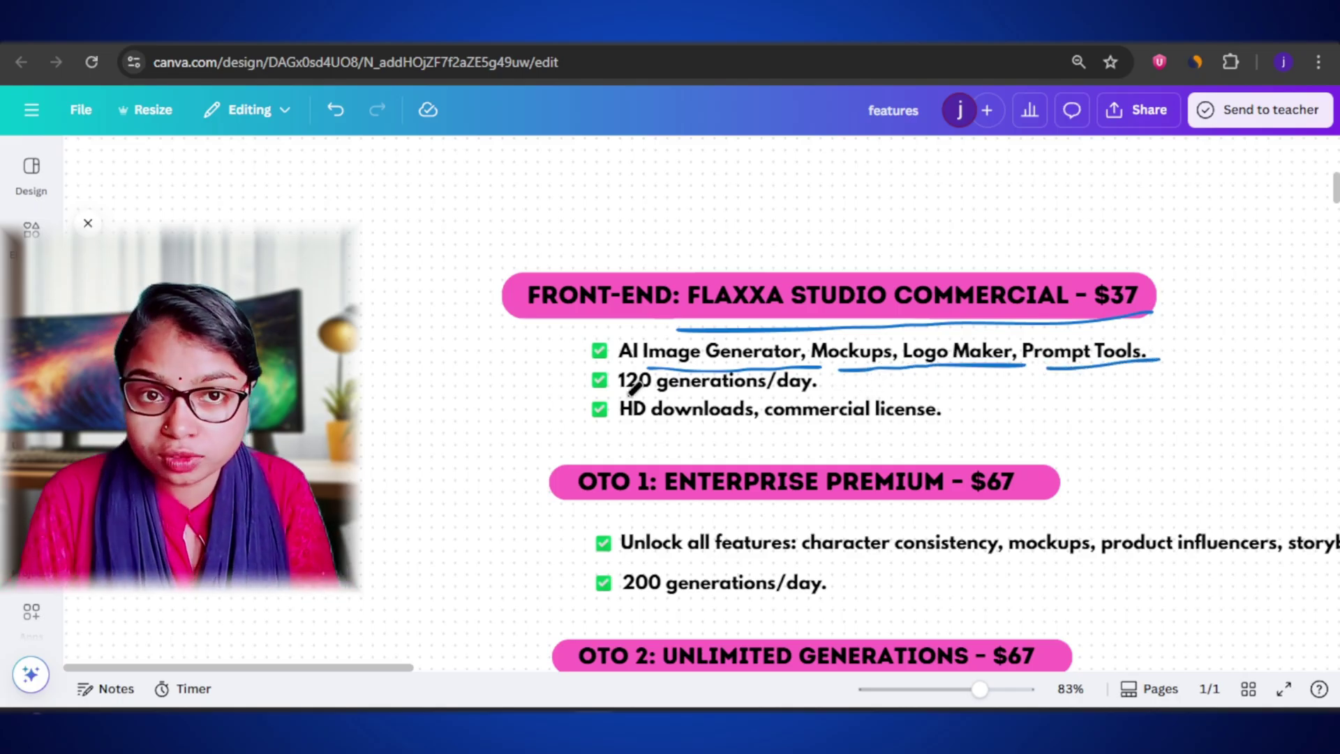
left_click_drag(623, 392, 824, 389)
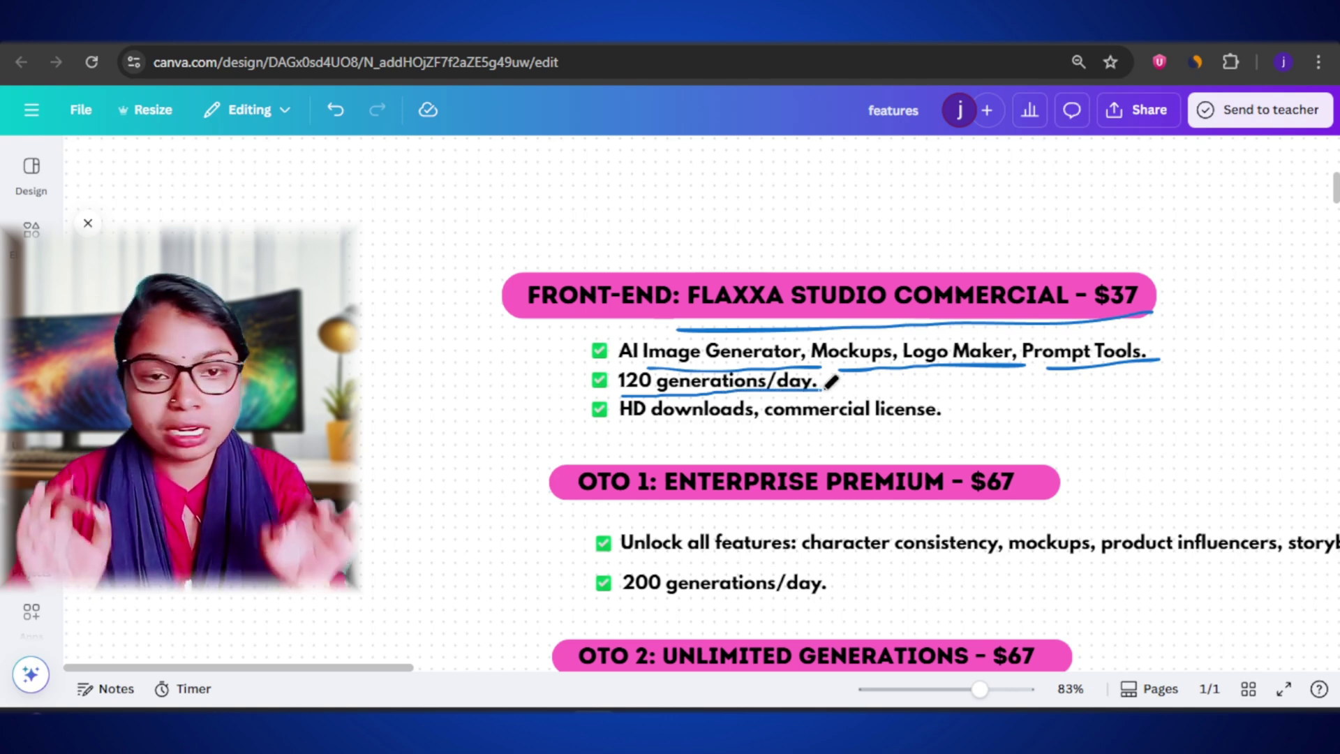
left_click_drag(619, 425, 953, 424)
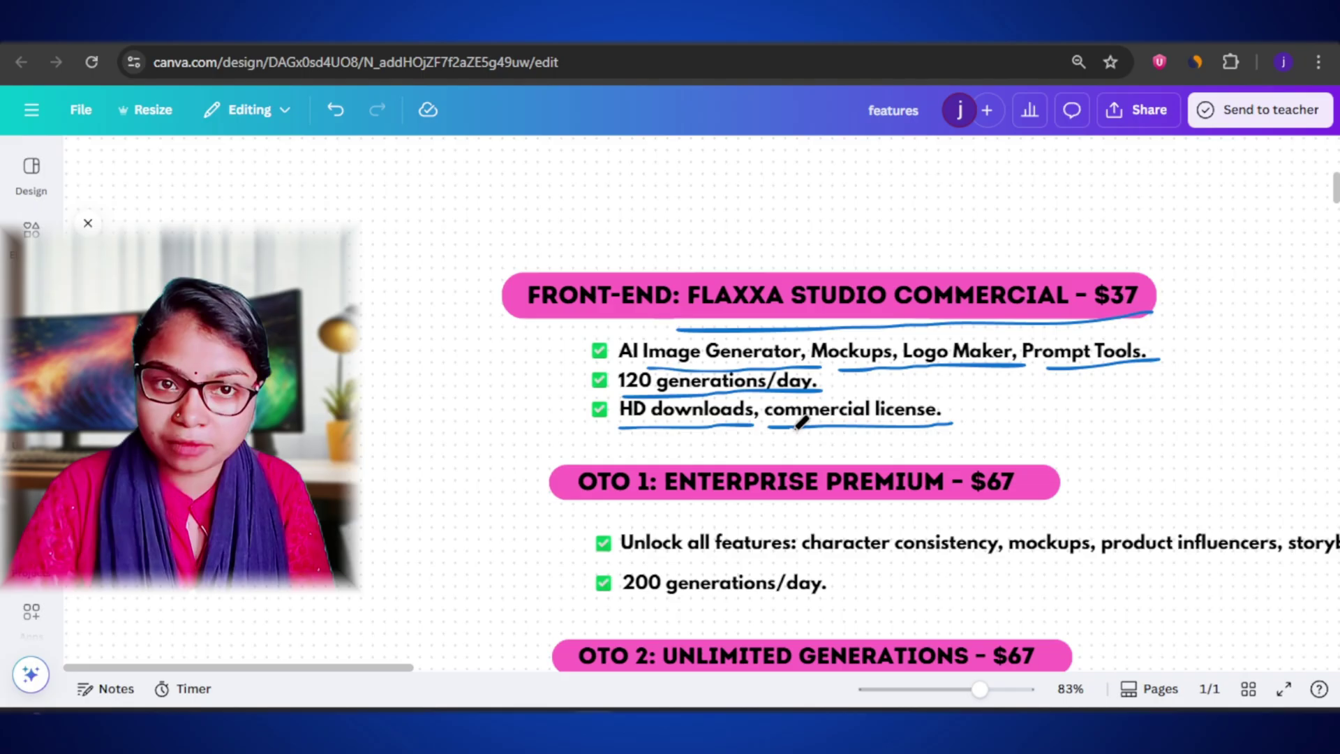
left_click_drag(583, 500, 1028, 496)
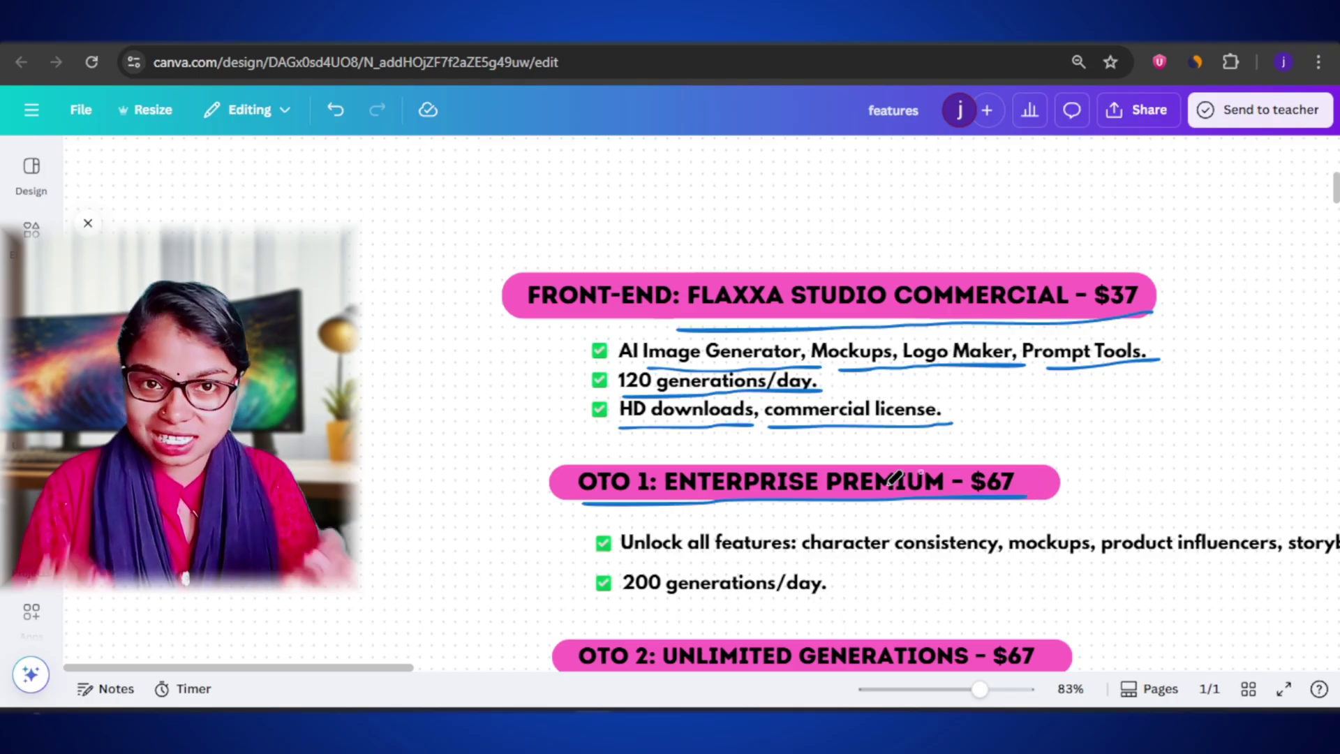
Step: Underline character consistency, mockups and product influencers in the OTO 1 features
scroll(796, 488, "down", 2)
left_click_drag(684, 464, 1000, 466)
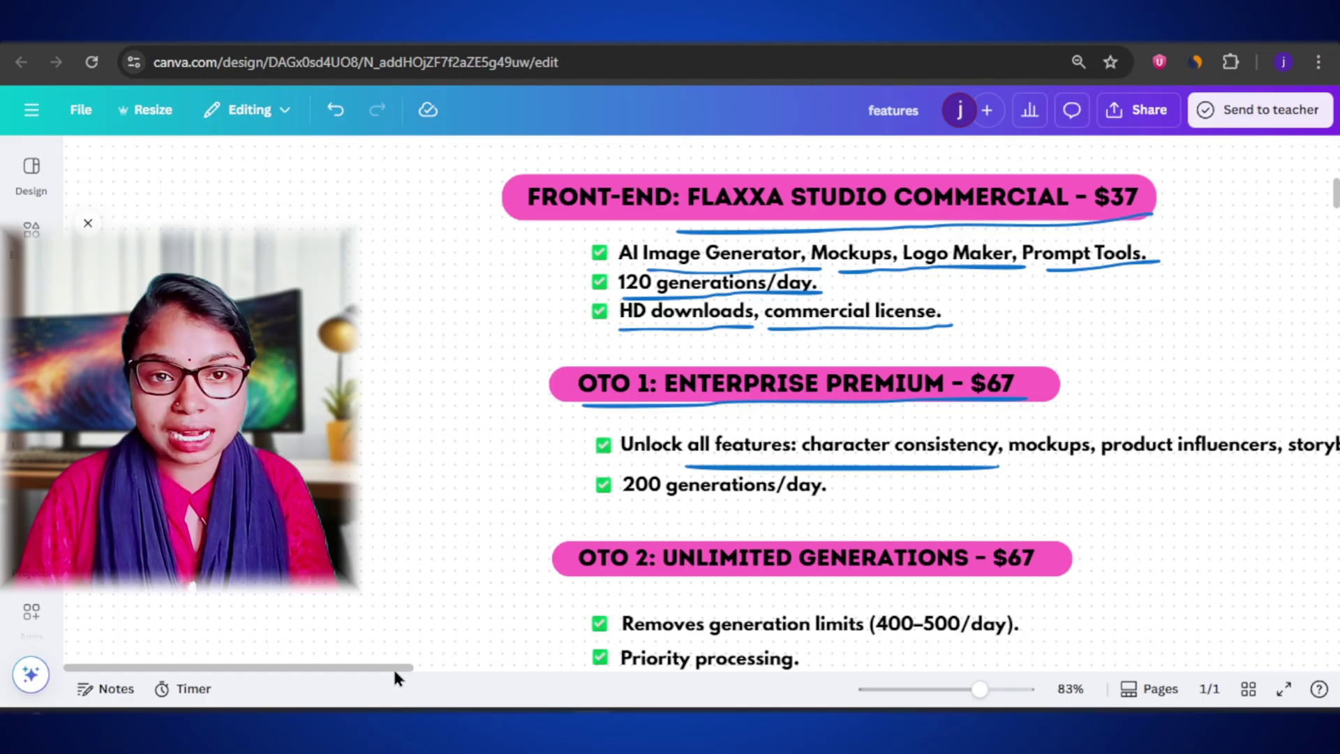
left_click_drag(391, 663, 428, 664)
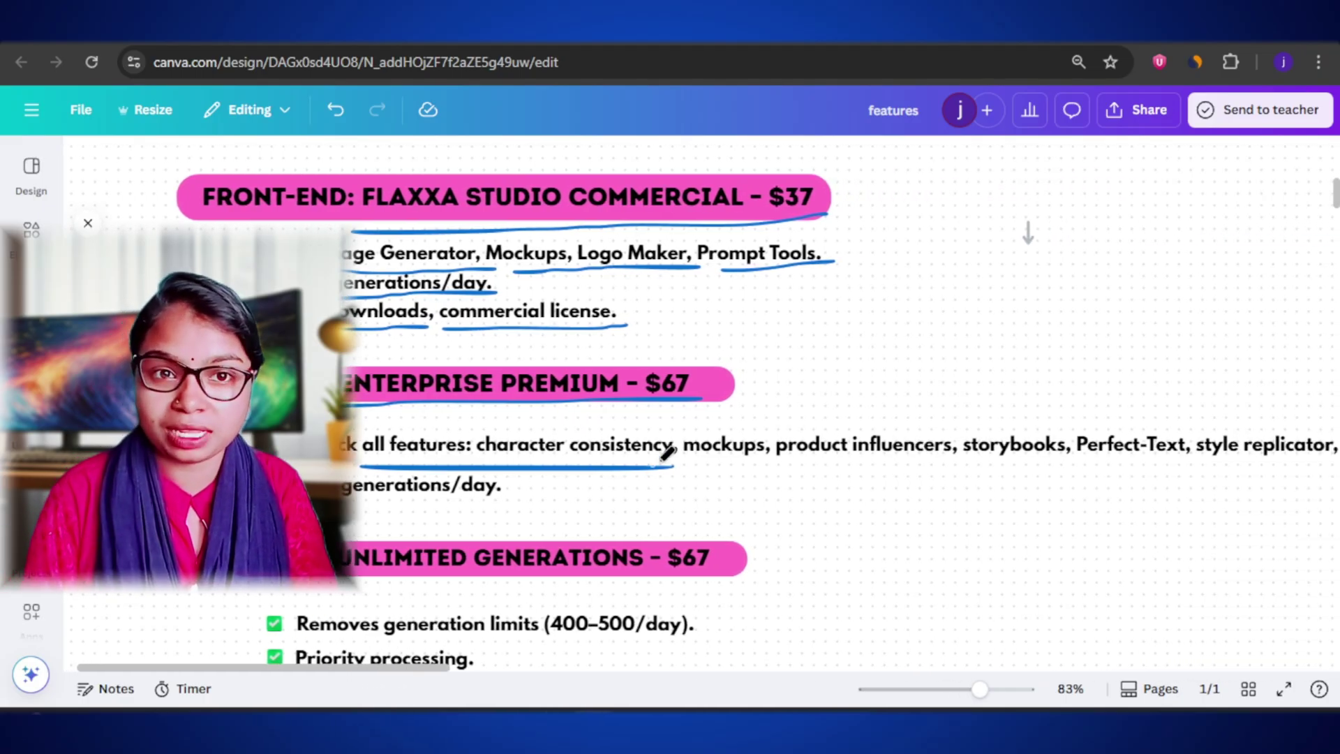
left_click_drag(695, 466, 1322, 461)
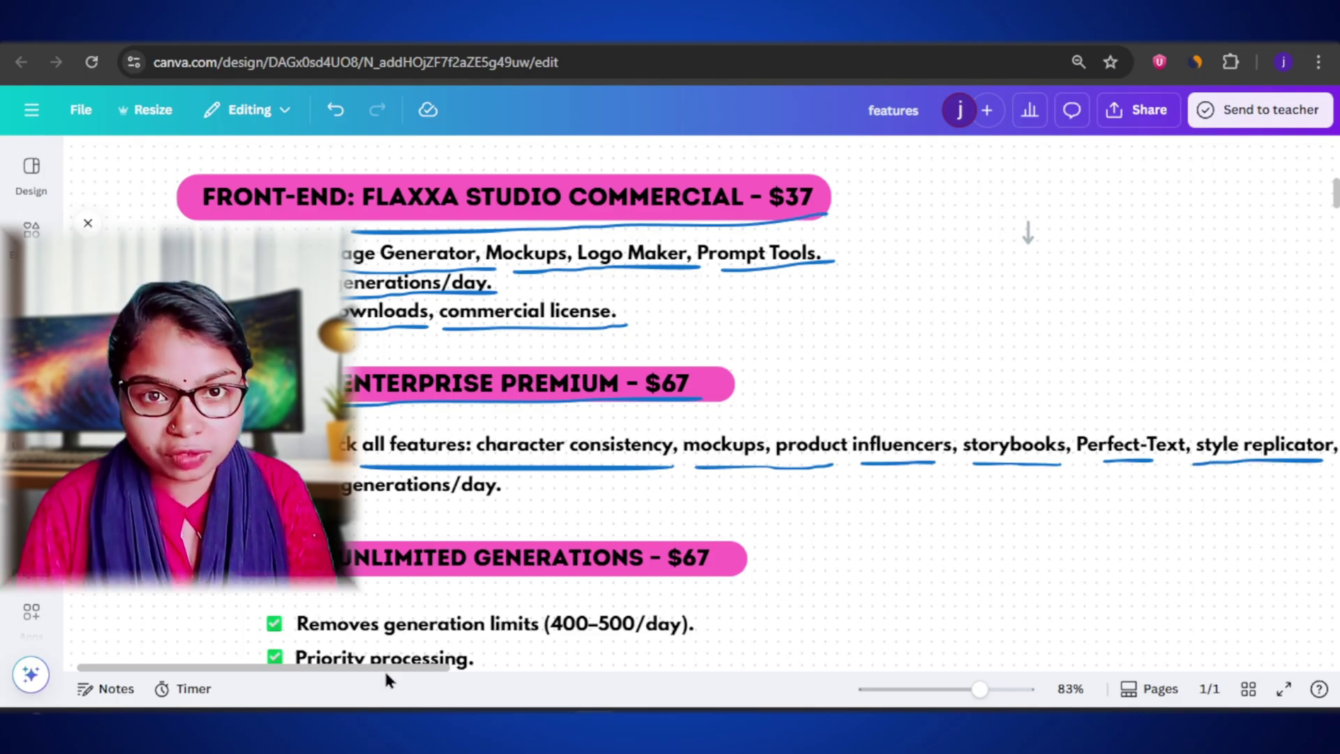
Step: Underline the remaining OTO 1 features through advanced inpainting, plus the 200 generations/day line
left_click_drag(382, 668, 499, 667)
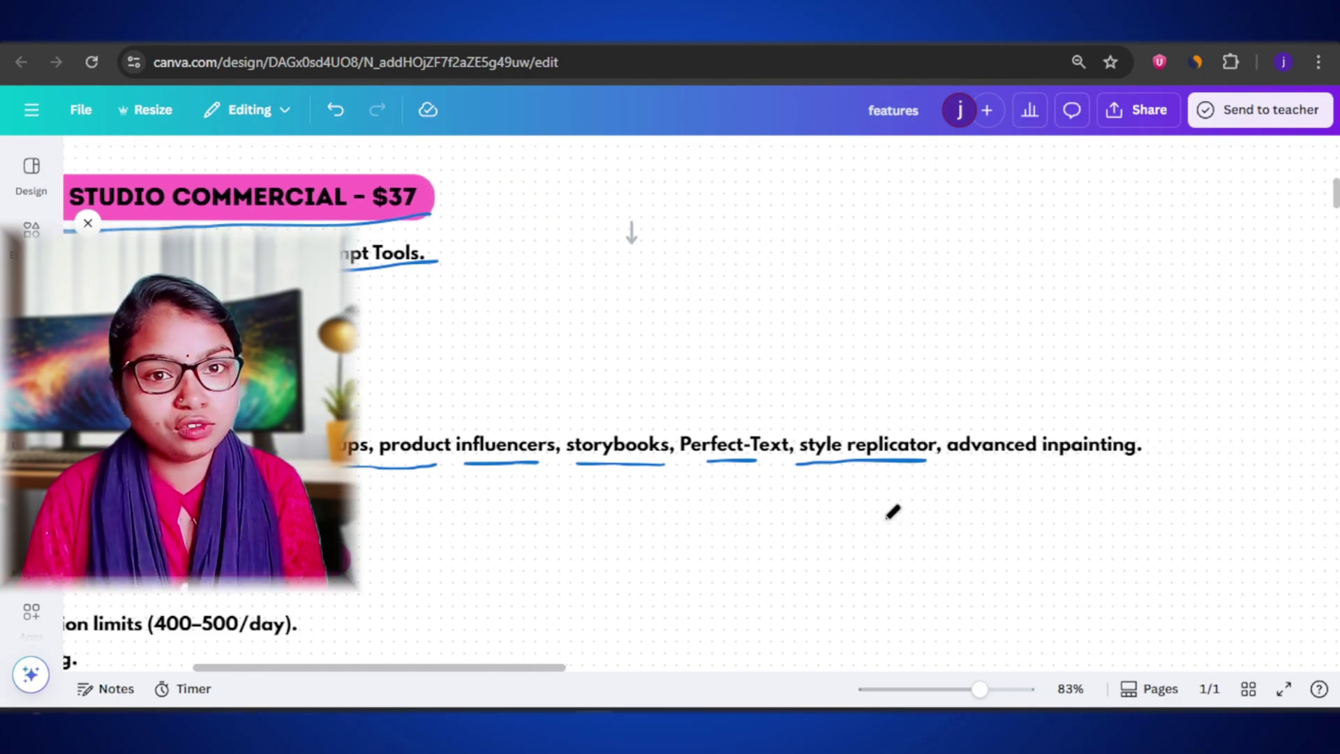
left_click_drag(963, 459, 1130, 459)
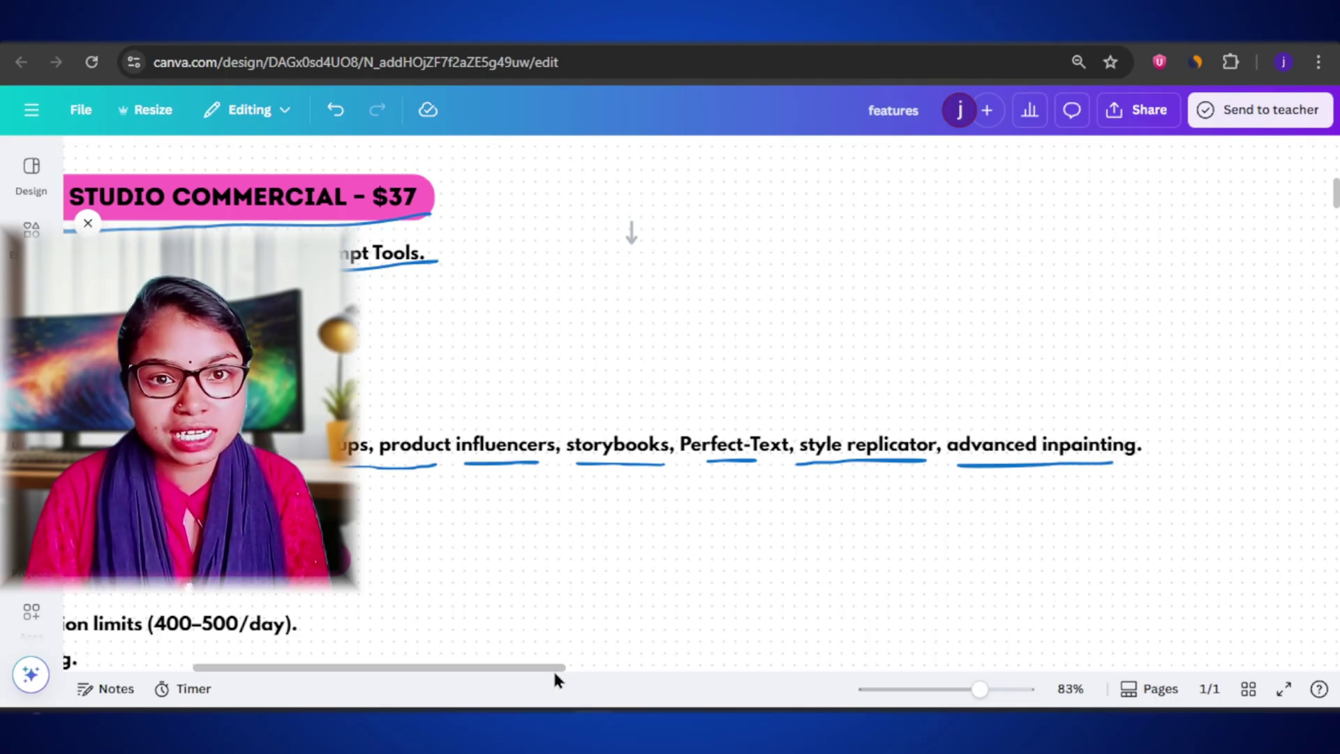
left_click_drag(553, 668, 372, 673)
left_click_drag(531, 509, 738, 511)
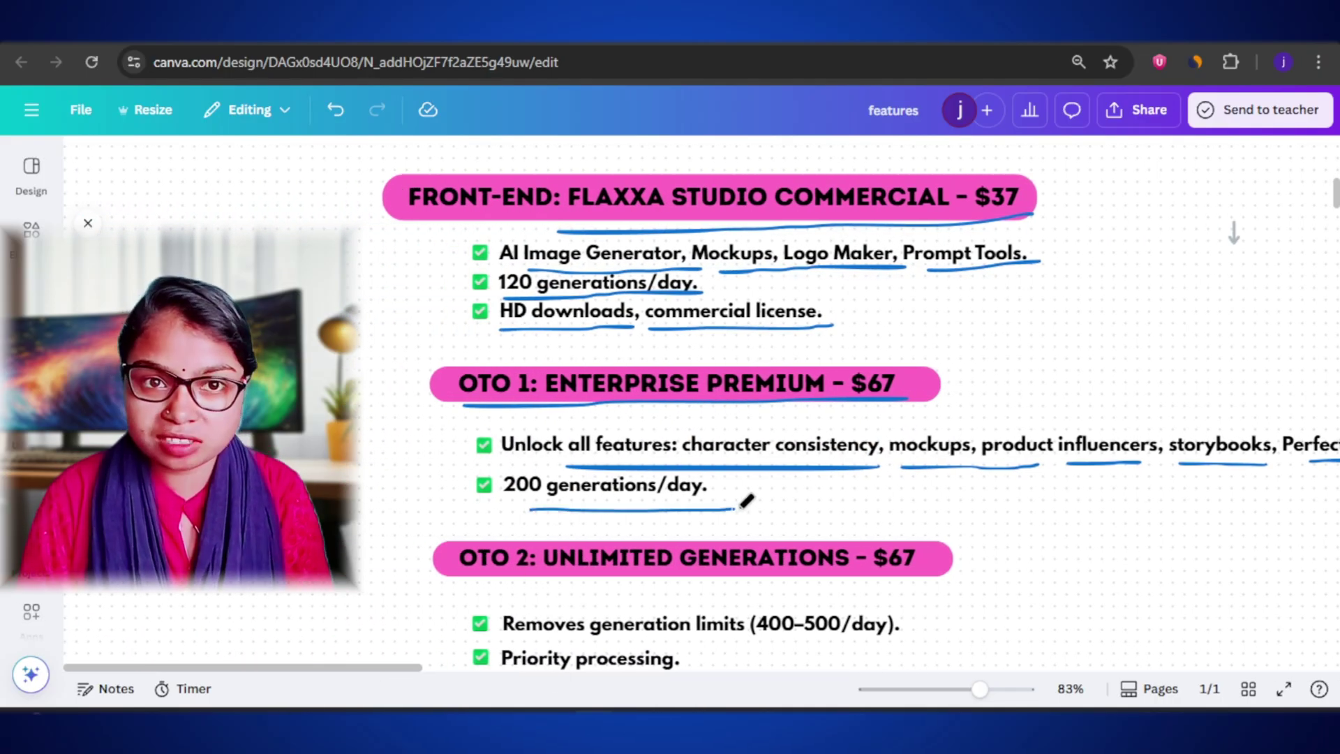
scroll(344, 664, "left", 2)
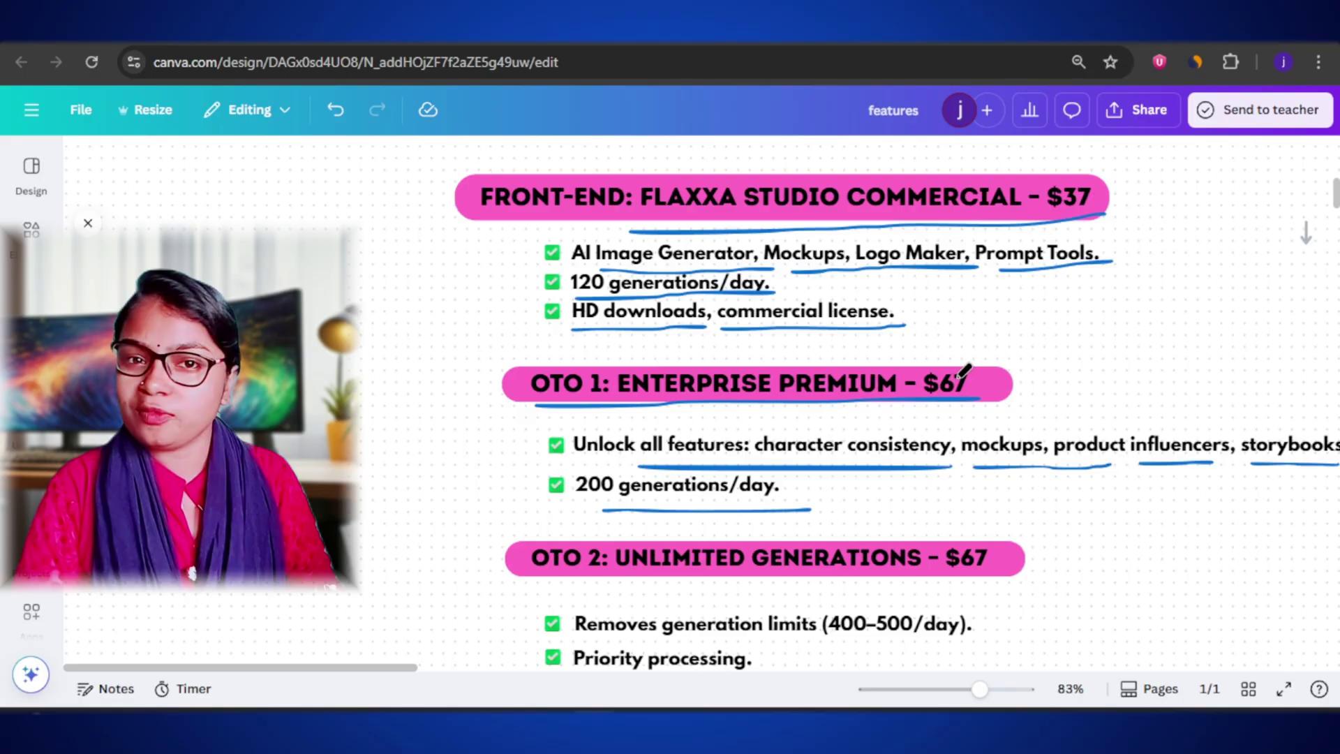
scroll(885, 380, "down", 2)
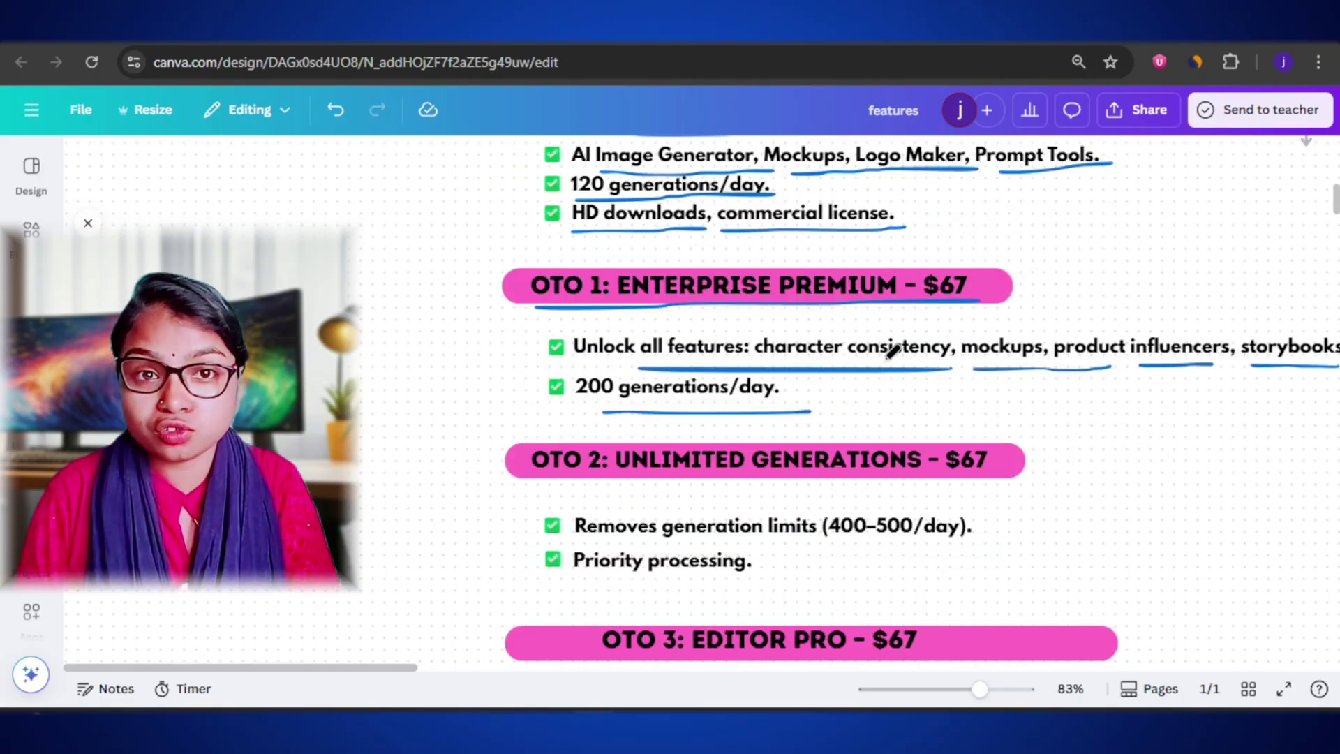
scroll(865, 355, "down", 2)
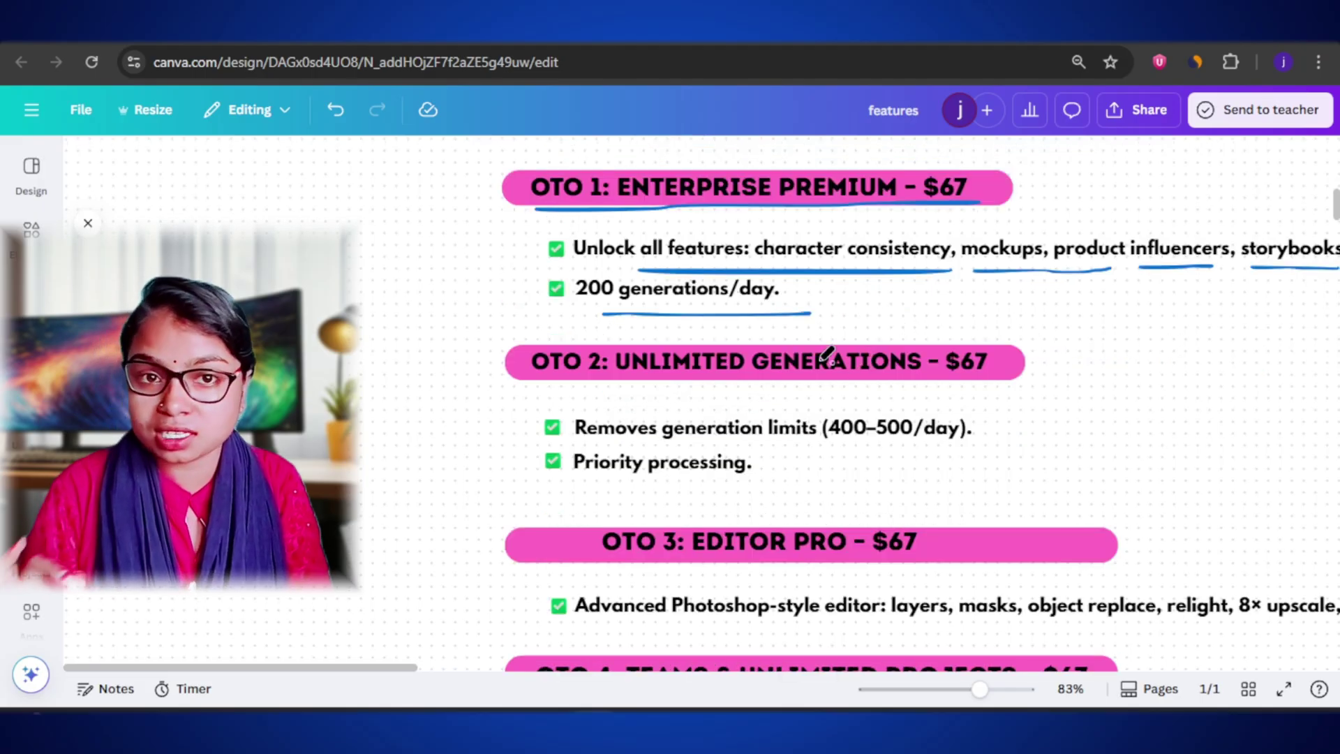
Step: Underline the OTO 2 Unlimited Generations heading and its Removes generation limits and Priority processing bullets
mouse_move(517, 392)
left_mouse_down()
mouse_move(995, 370)
mouse_move(1002, 362)
mouse_move(951, 356)
mouse_move(1007, 356)
mouse_move(963, 341)
mouse_move(982, 377)
left_mouse_up()
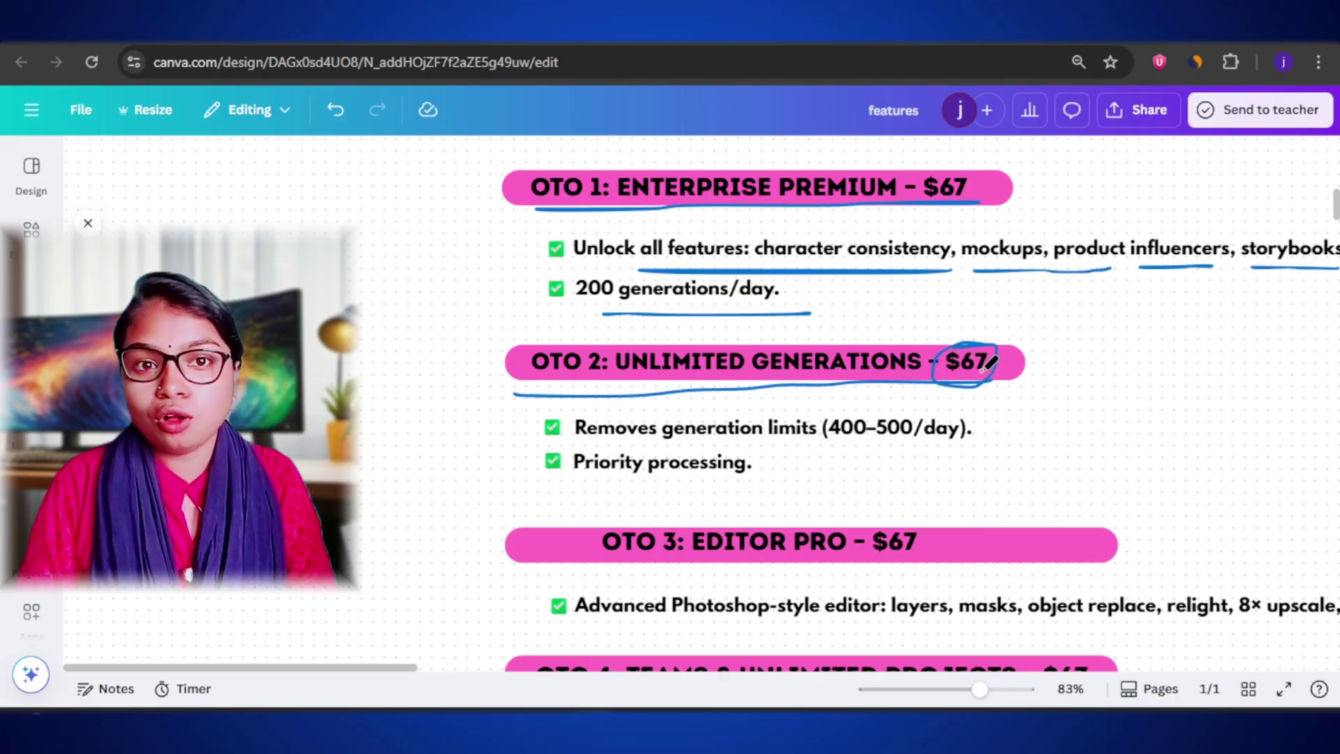
left_click_drag(578, 435, 990, 440)
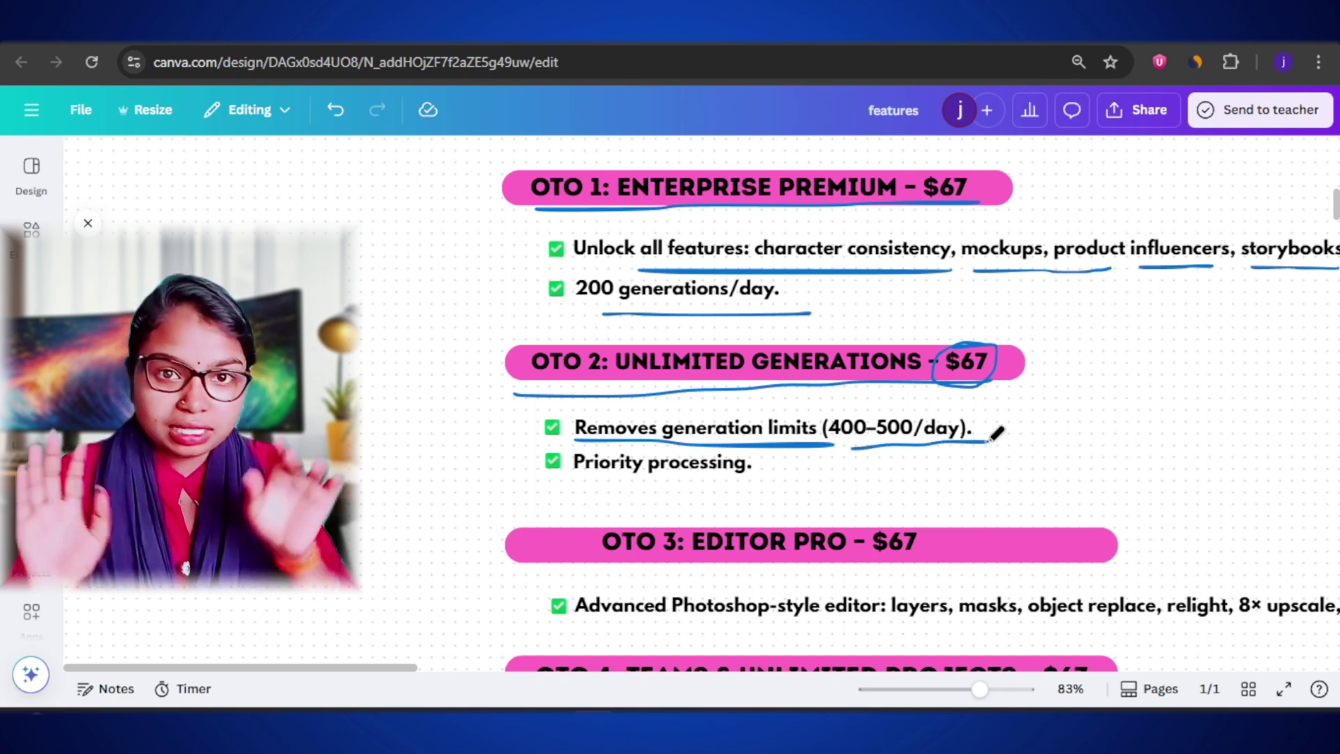
left_click_drag(577, 480, 799, 480)
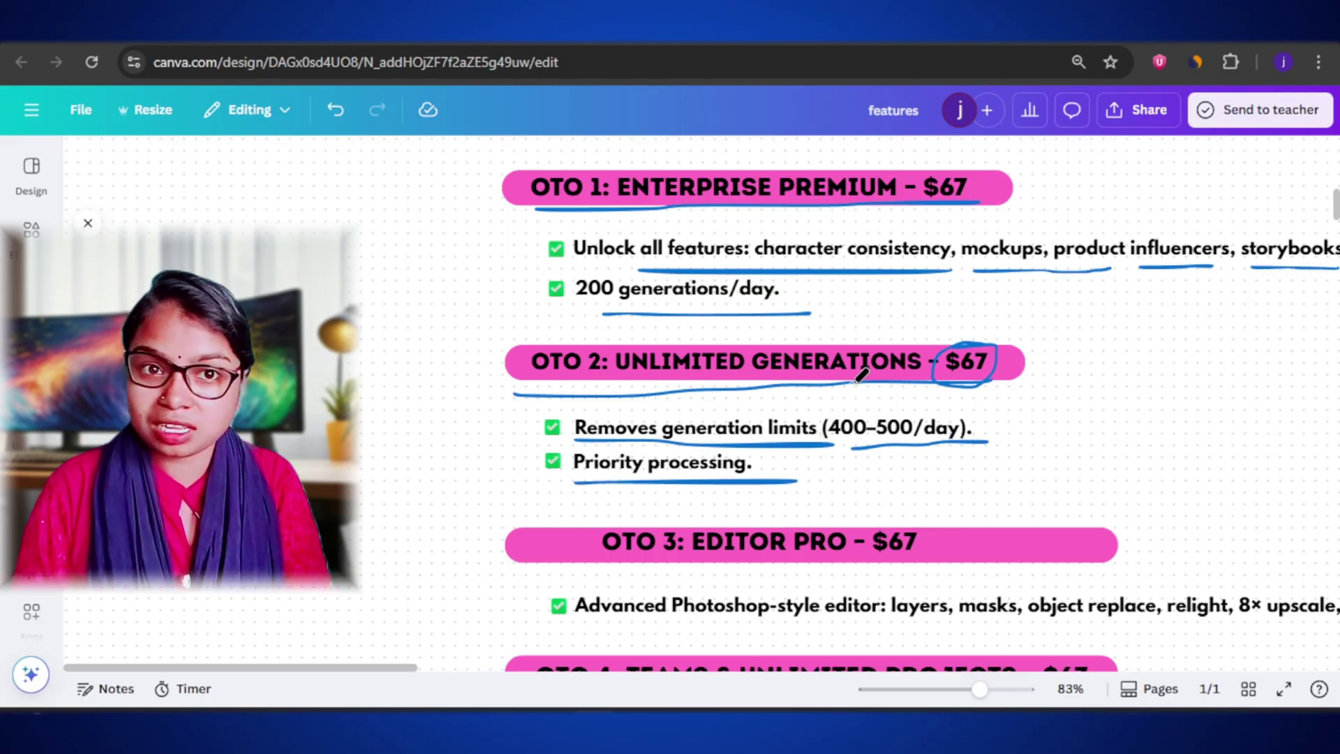
scroll(862, 374, "down", 2)
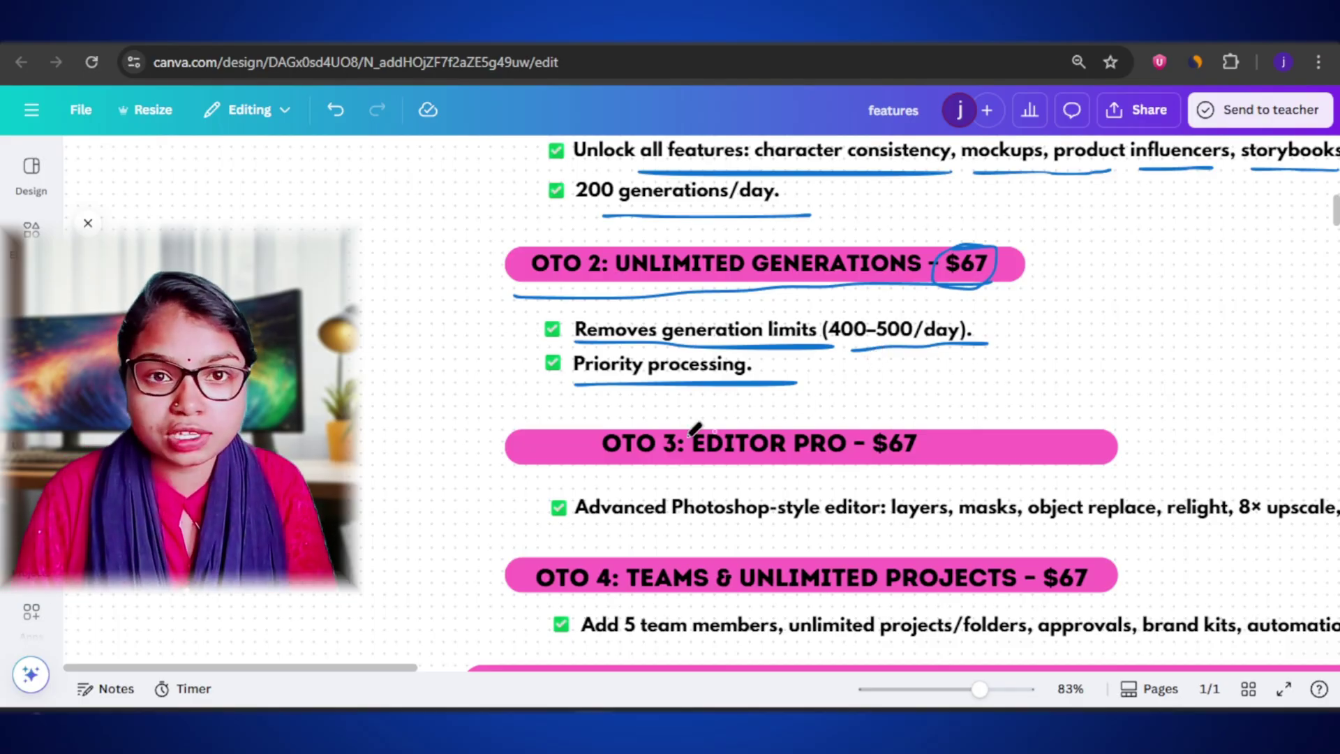
Step: Circle OTO 3's $67 price and underline Advanced Photoshop-style editor, layers, masks and object replace
mouse_move(605, 467)
left_mouse_down()
mouse_move(920, 462)
mouse_move(862, 461)
mouse_move(927, 427)
mouse_move(853, 428)
left_mouse_up()
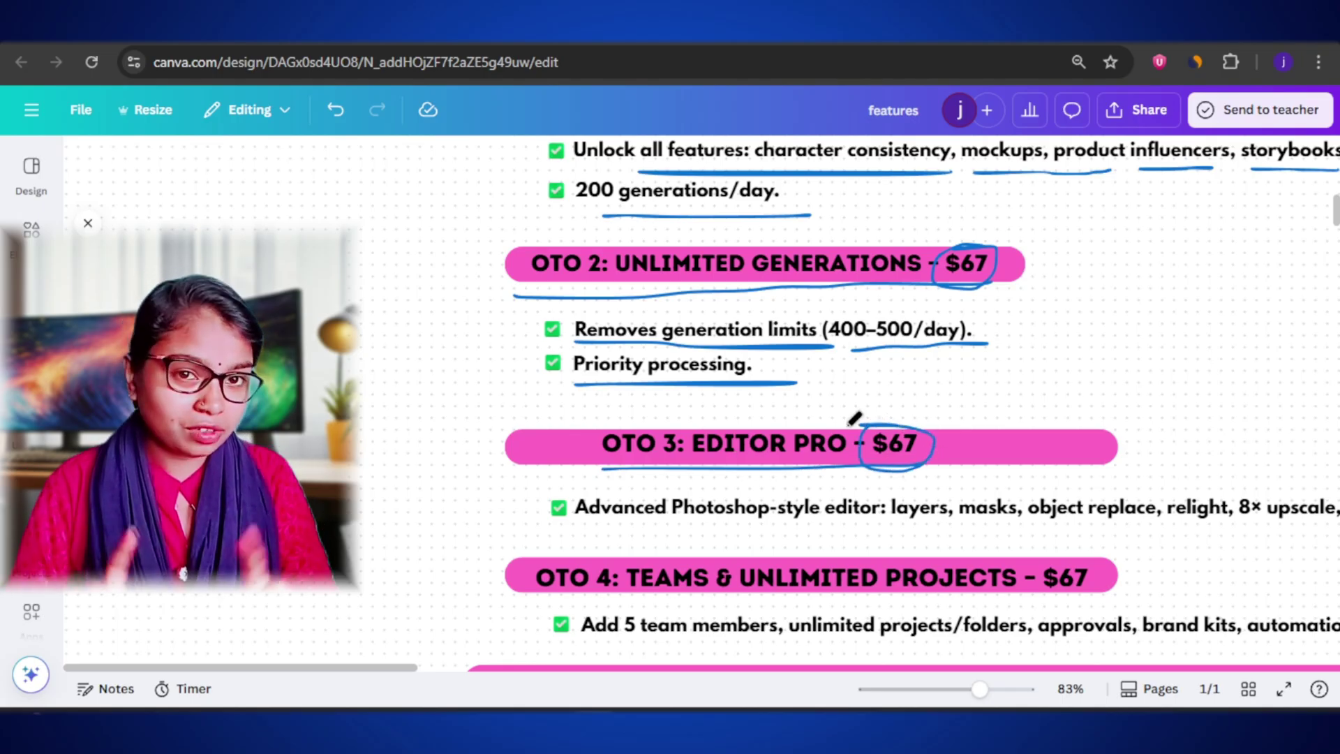
left_click_drag(580, 522, 1002, 525)
left_click_drag(1033, 520, 1316, 523)
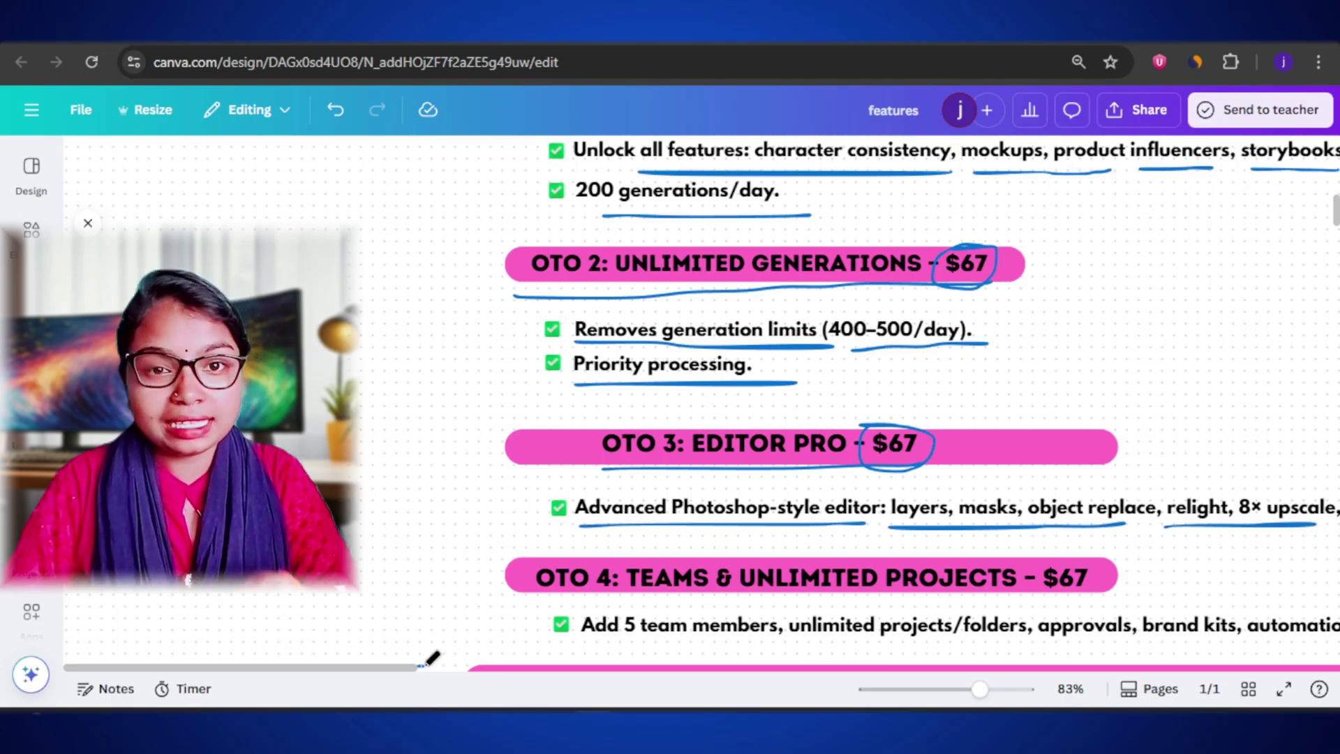
Step: Underline the CMYK exports feature and the OTO 3: EDITOR PRO heading
scroll(403, 670, "right", 3)
scroll(455, 654, "right", 3)
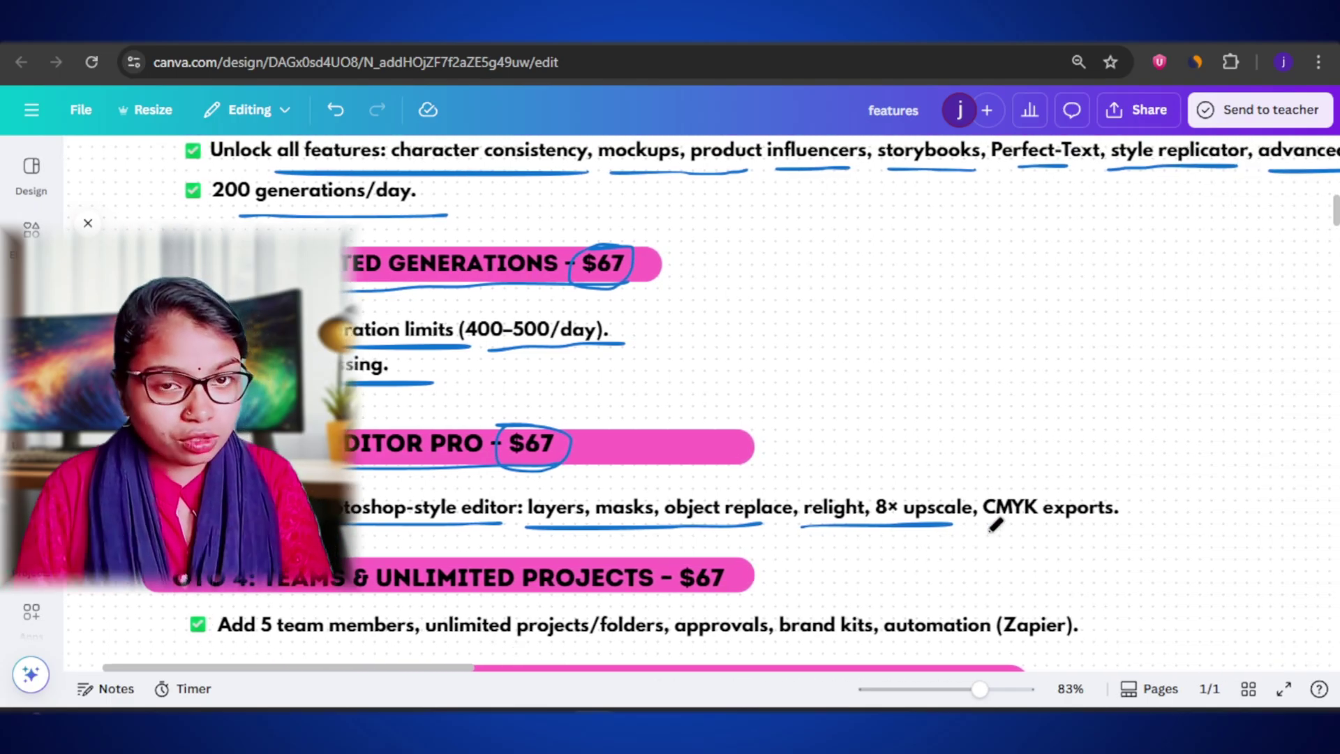
left_click_drag(974, 524, 1134, 524)
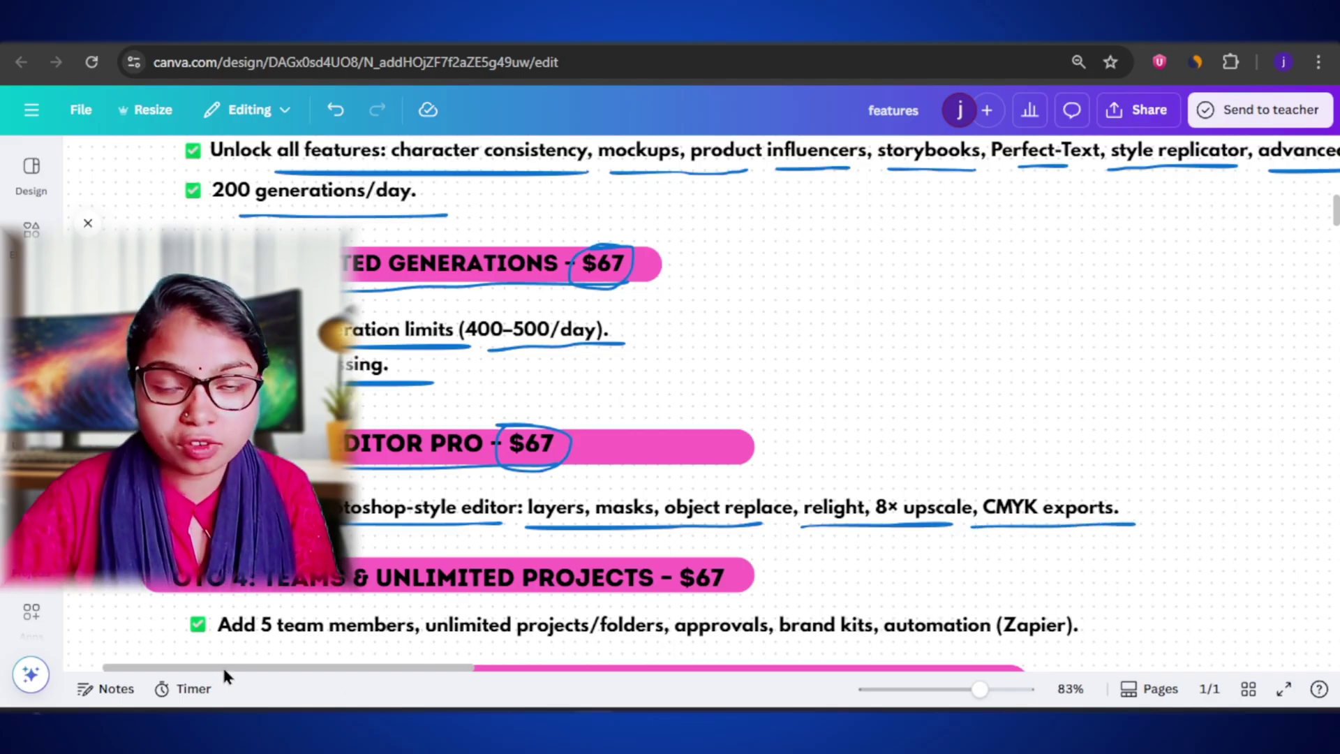
left_click_drag(221, 665, 90, 664)
scroll(710, 368, "down", 2)
left_click_drag(710, 368, 923, 374)
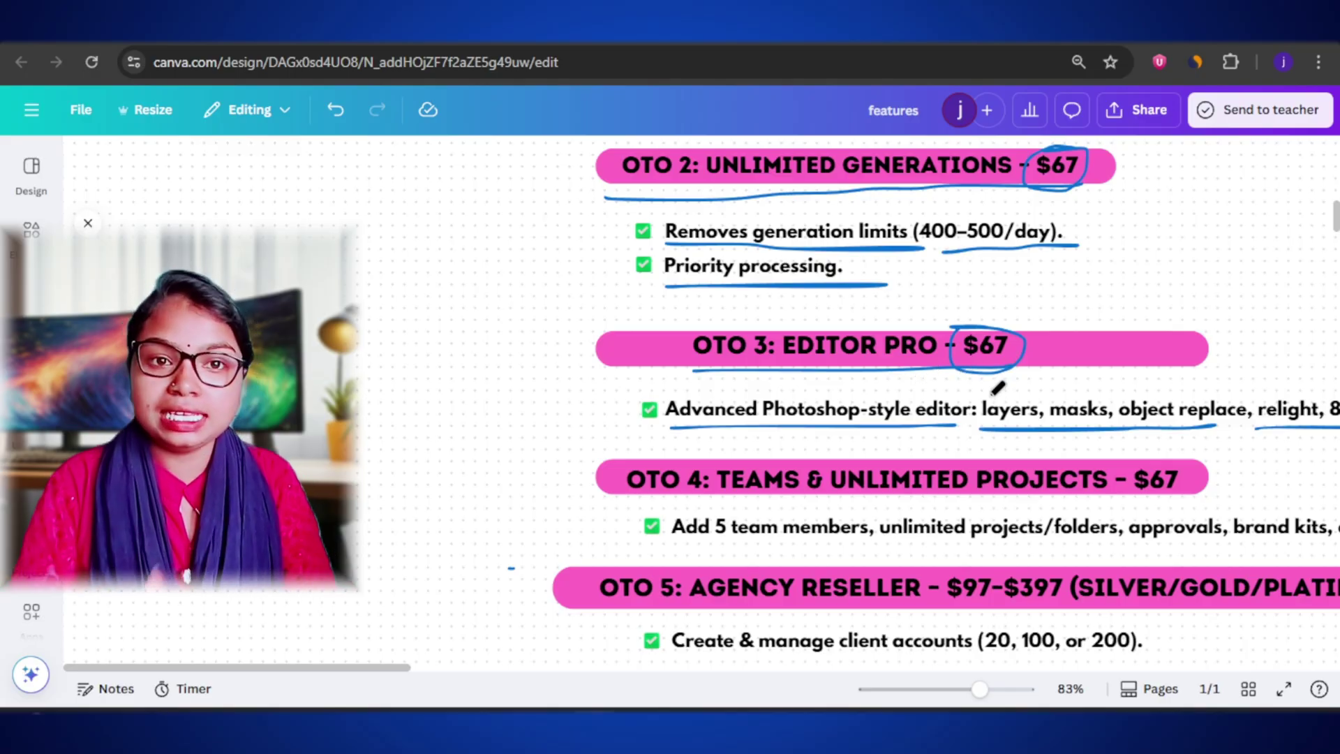
Step: Underline the OTO 4 heading plus Add 5 team members and unlimited projects/folders
left_click_drag(618, 499, 1186, 495)
scroll(1165, 442, "down", 2)
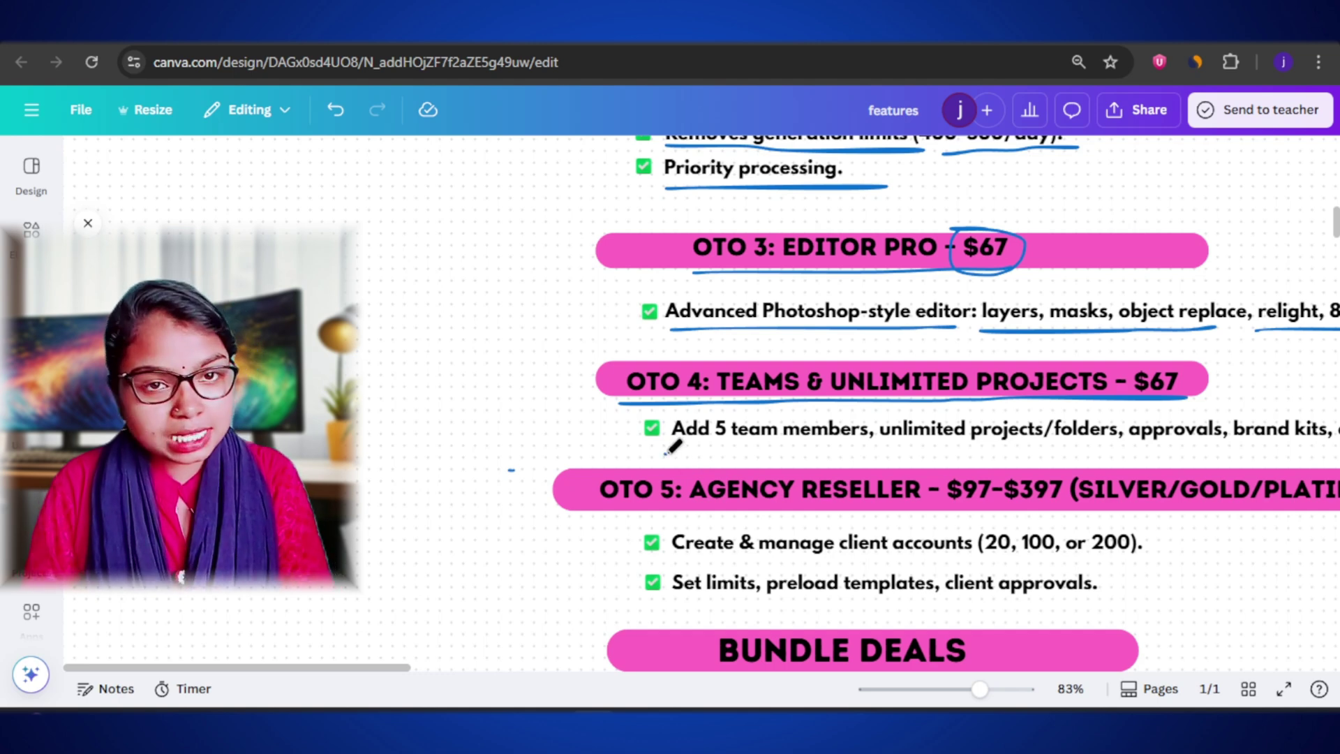
left_click_drag(667, 452, 855, 449)
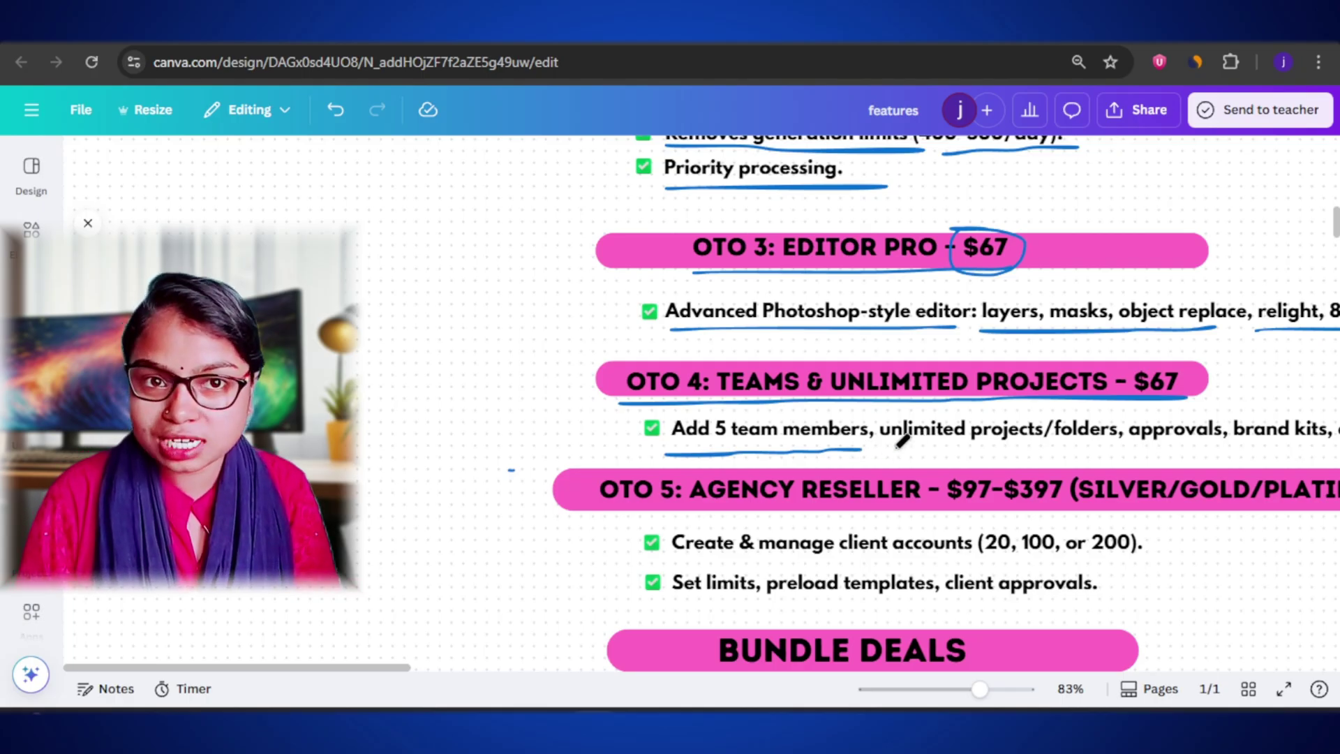
left_click_drag(883, 450, 1323, 449)
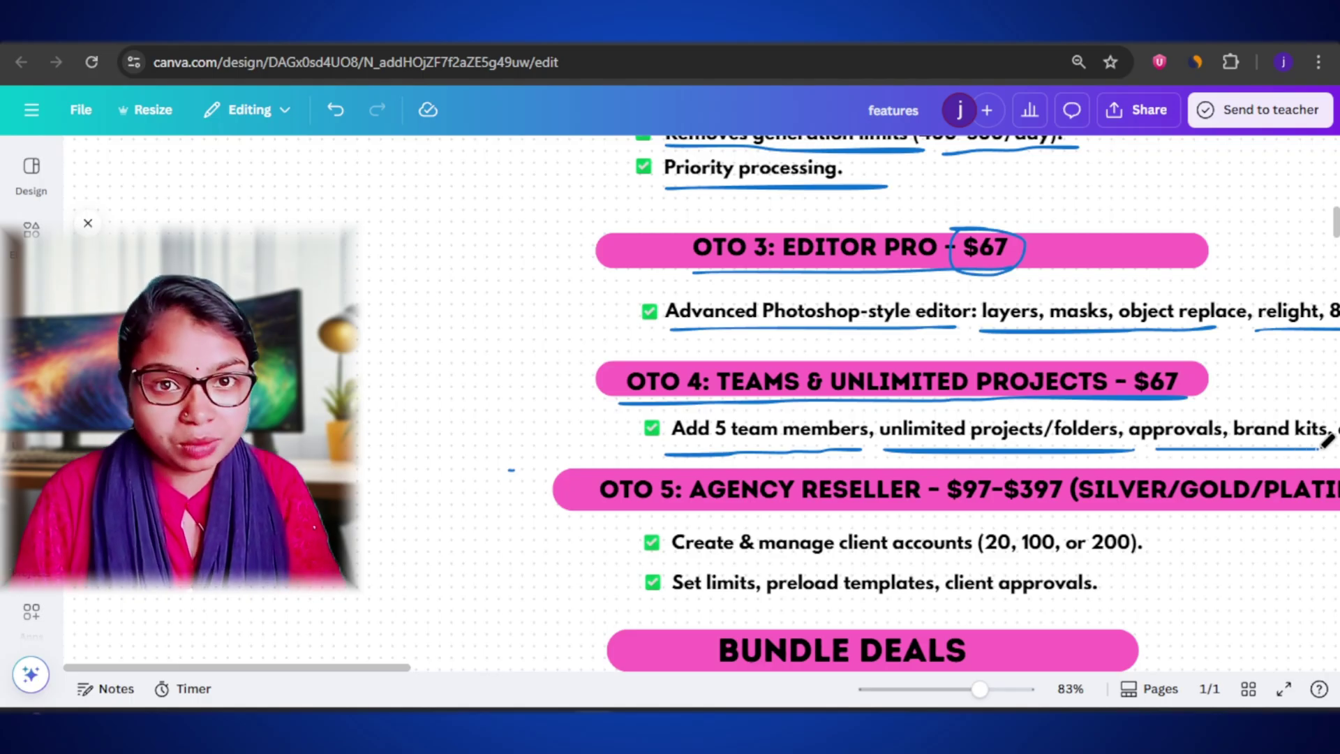
Step: Underline automation (Zapier) at the far end of the OTO 4 feature line
scroll(403, 664, "right", 2)
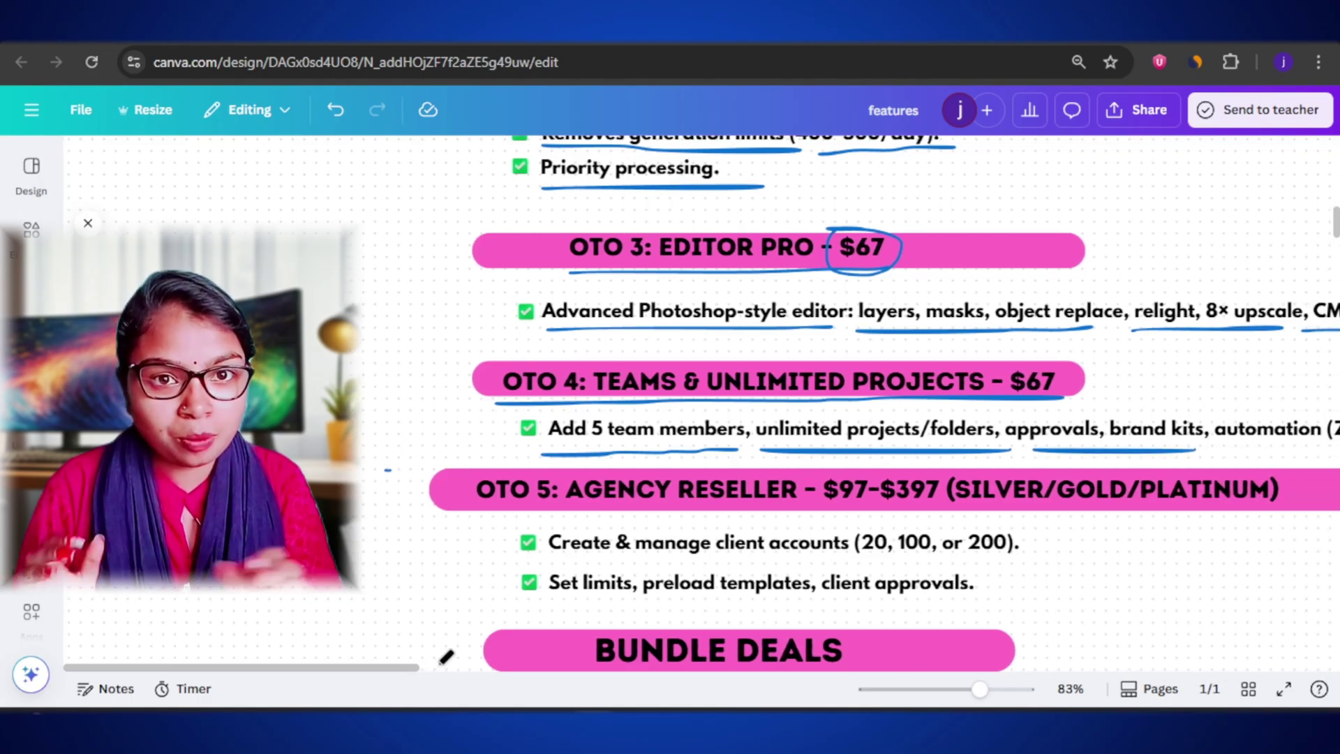
scroll(446, 656, "right", 2)
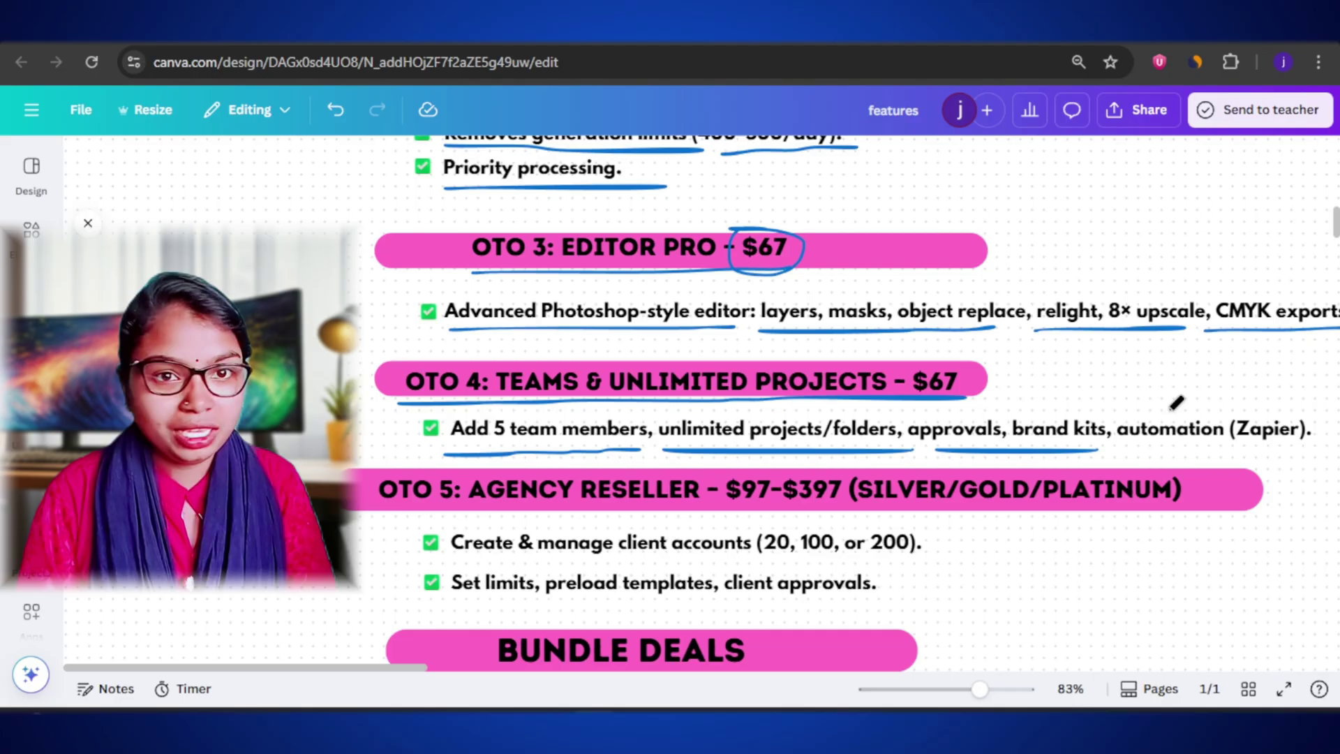
left_click_drag(1118, 451, 1302, 443)
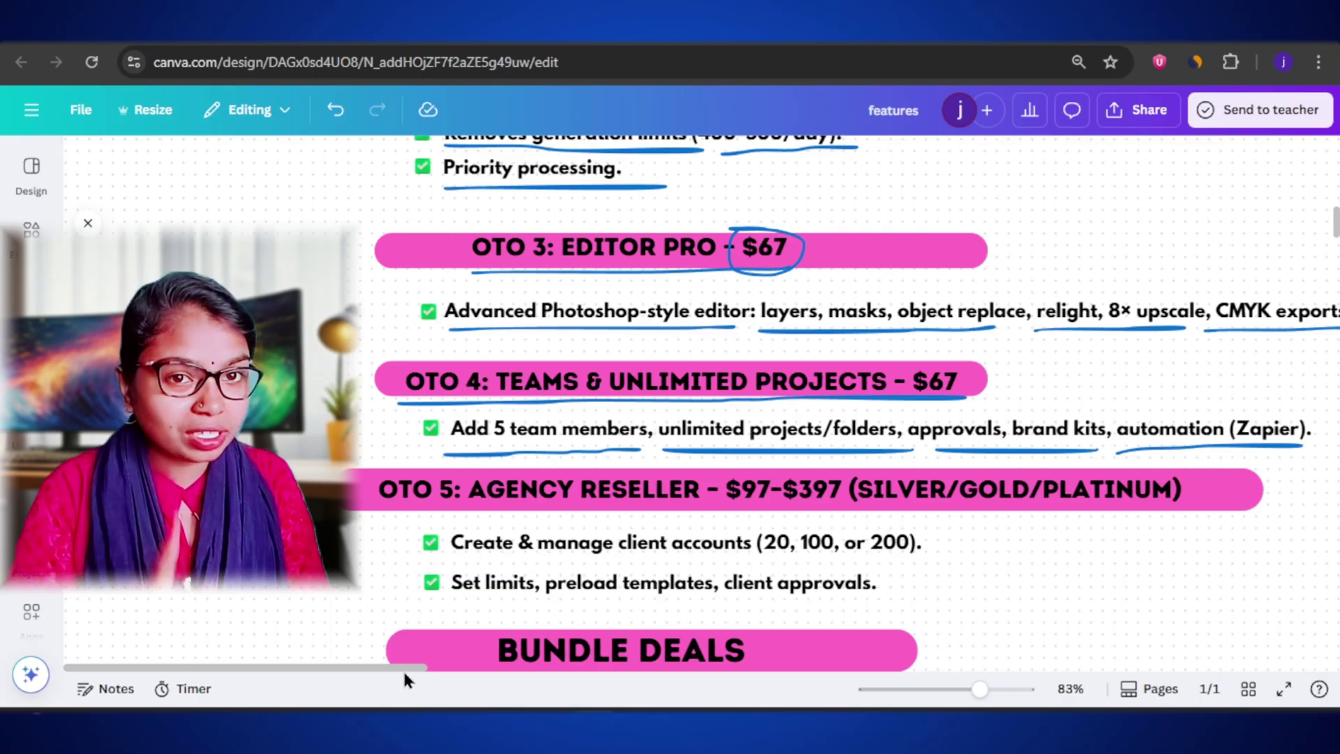
left_click_drag(404, 673, 365, 672)
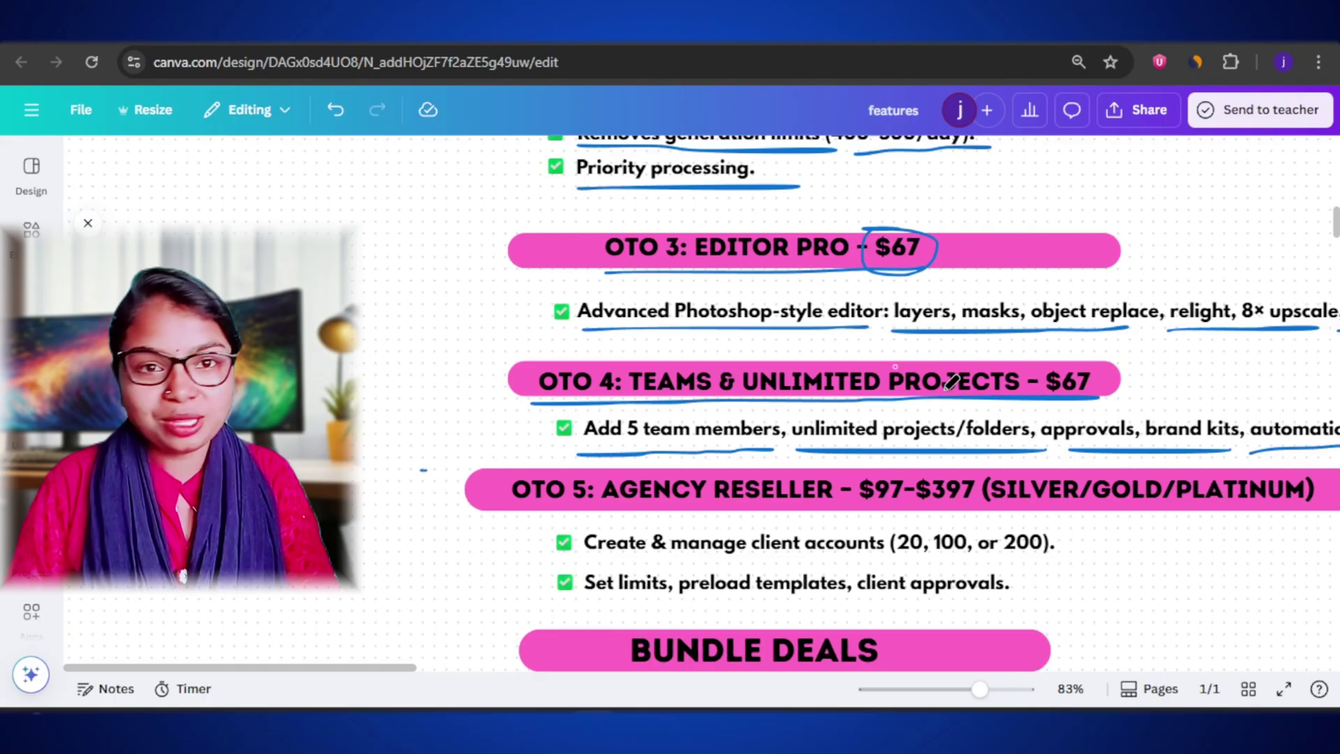
scroll(918, 396, "down", 2)
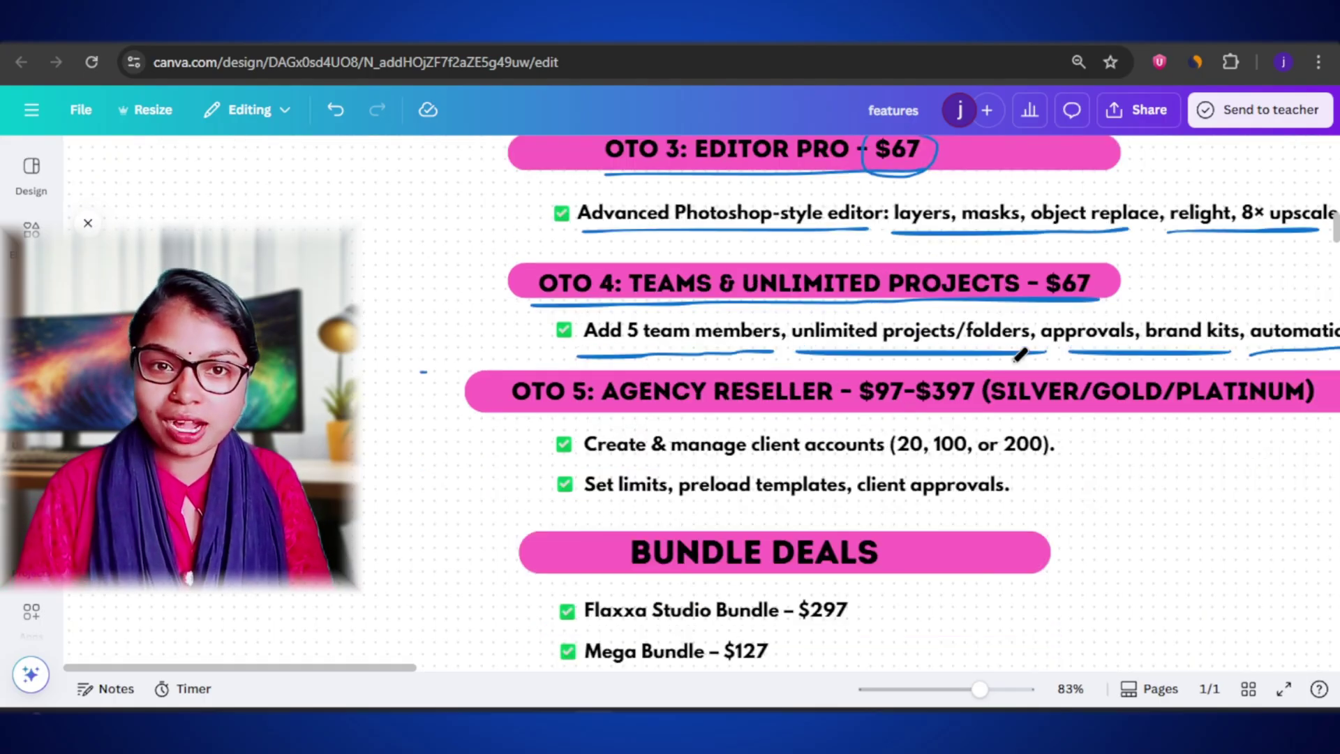
Step: Underline OTO 5 Agency Reseller, its $97-$397 SILVER/GOLD/PLATINUM tiers, and the client accounts and Set limits bullets
left_click_drag(512, 418, 831, 412)
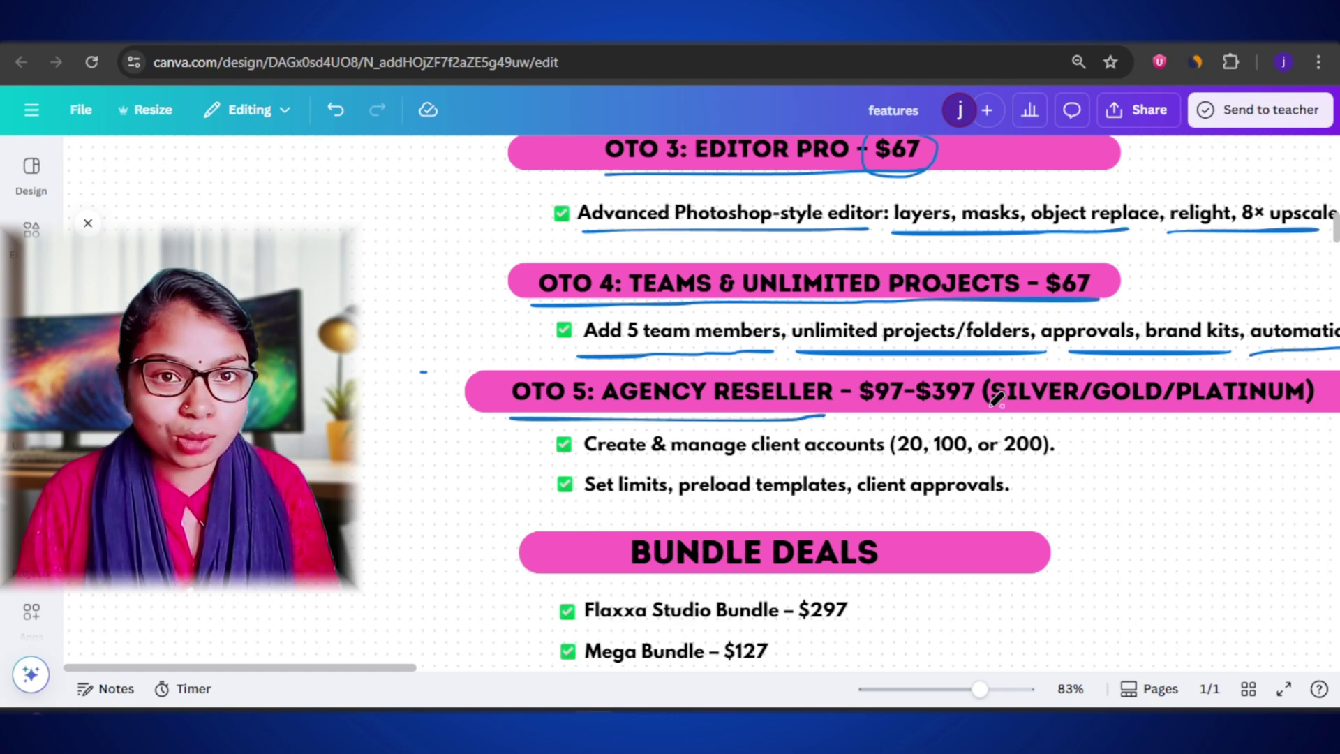
left_click_drag(888, 407, 1316, 407)
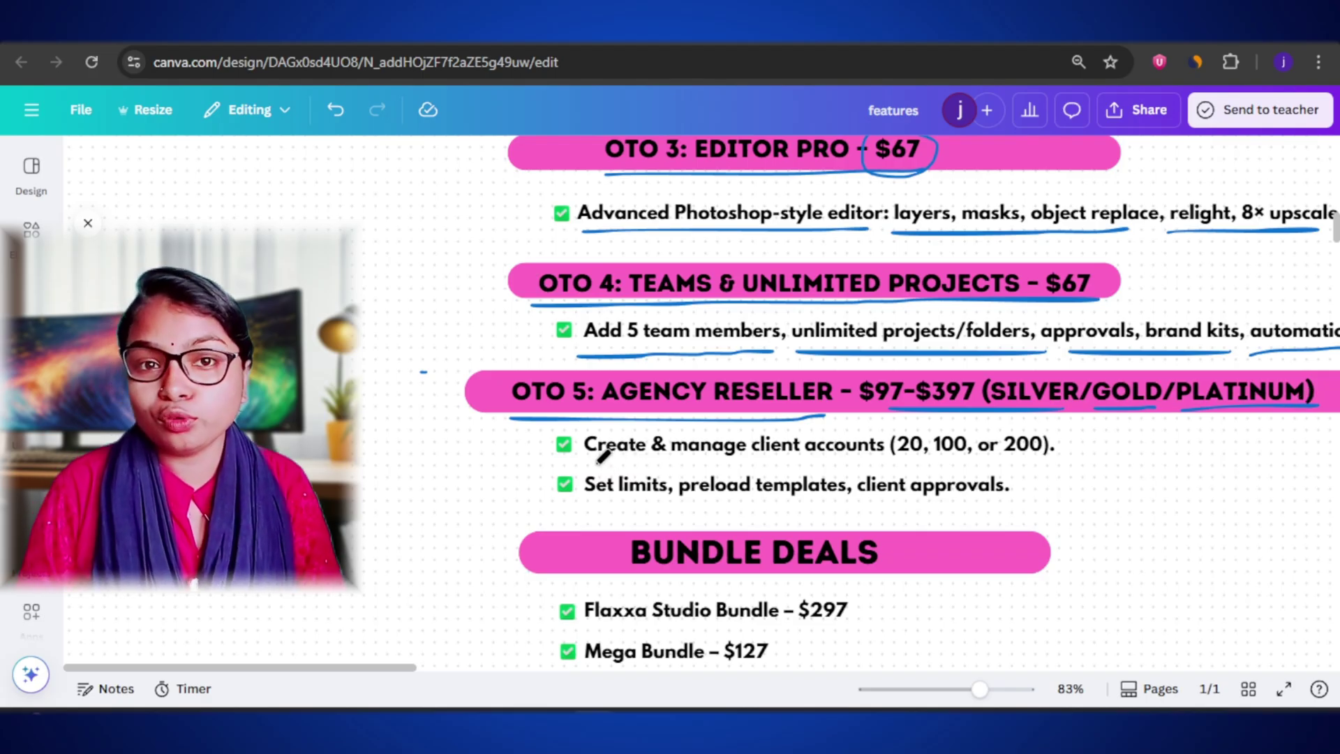
left_click_drag(594, 462, 1080, 440)
left_click_drag(591, 504, 1039, 501)
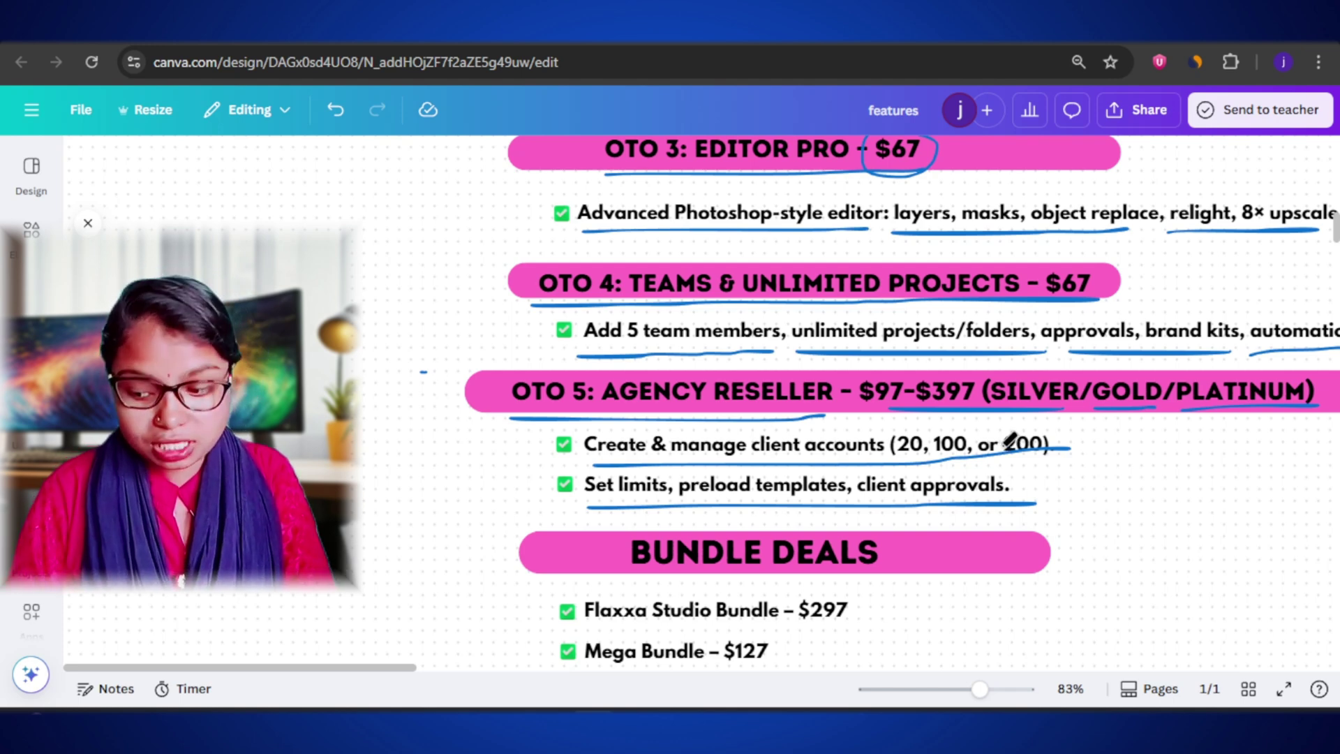
Step: Underline BUNDLE DEALS, Flaxxa Studio Bundle – $297 and Mega Bundle – $127
scroll(1010, 442, "down", 2)
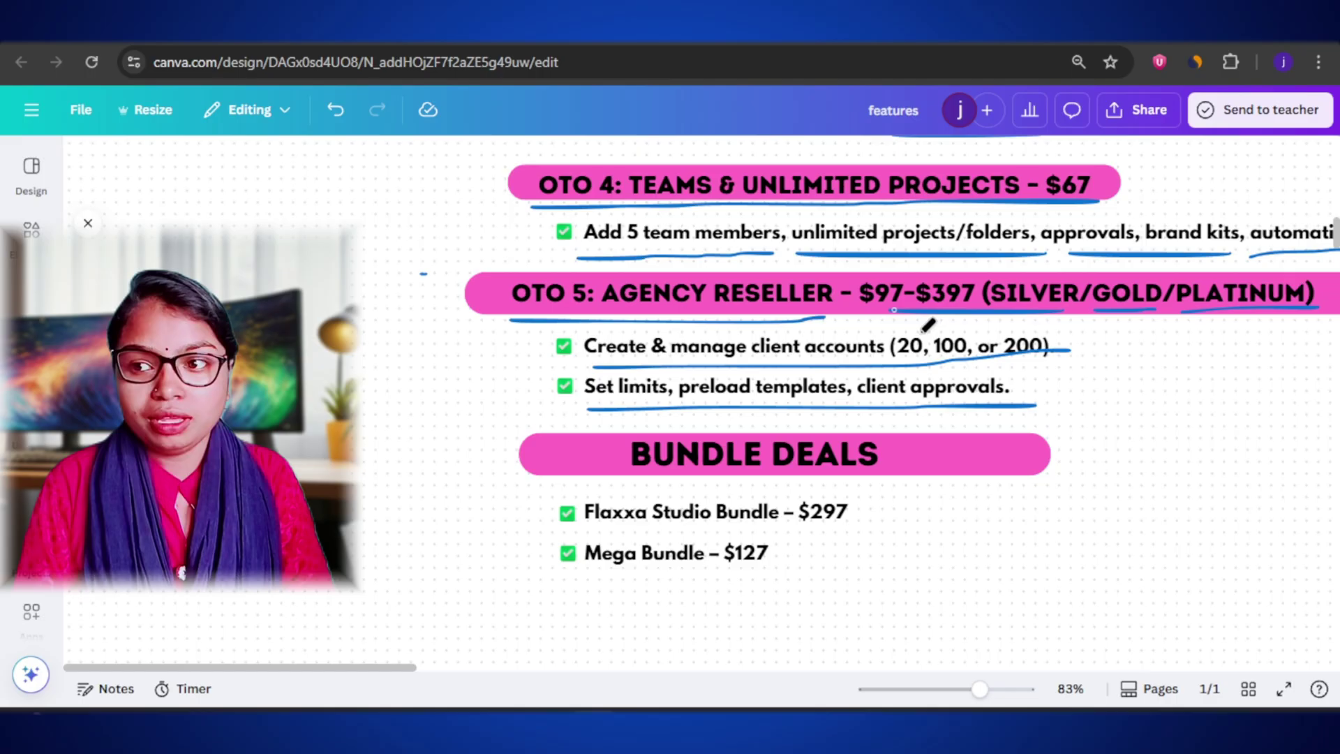
scroll(950, 328, "up", 4)
scroll(925, 360, "down", 4)
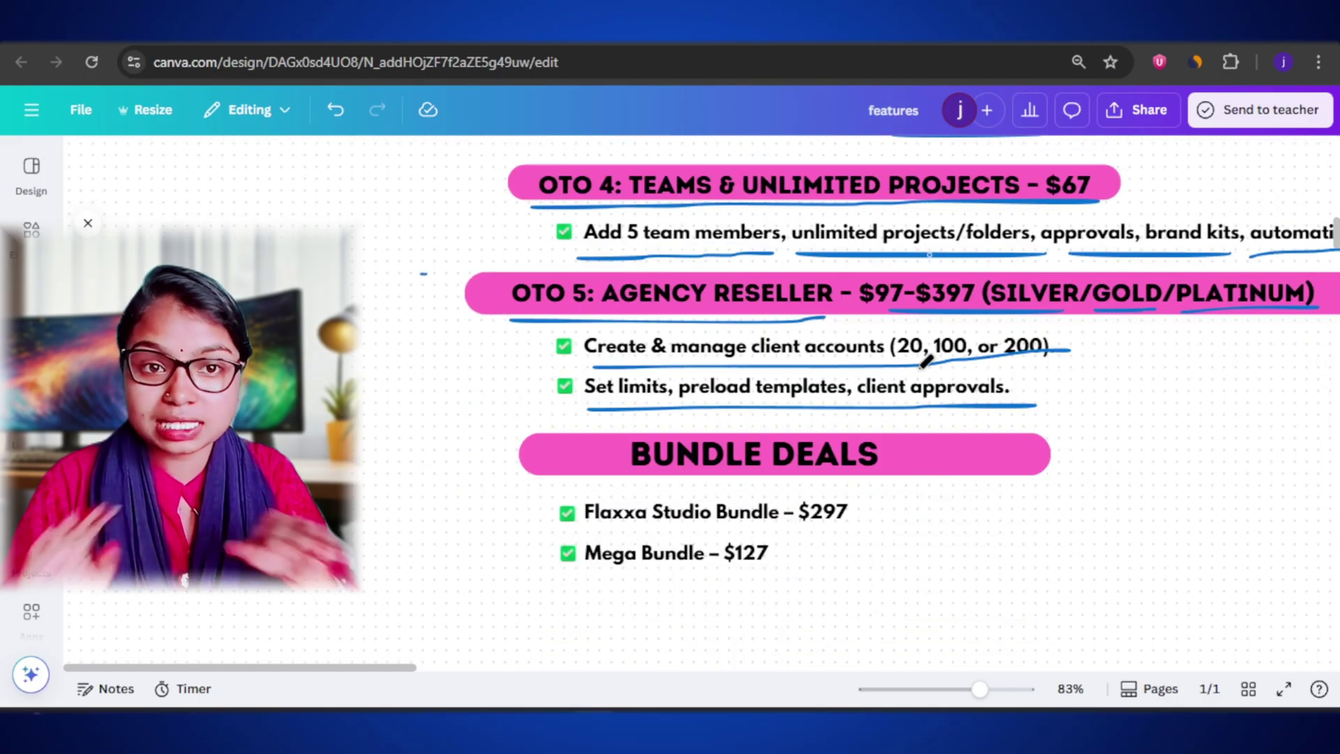
left_click_drag(650, 482, 891, 480)
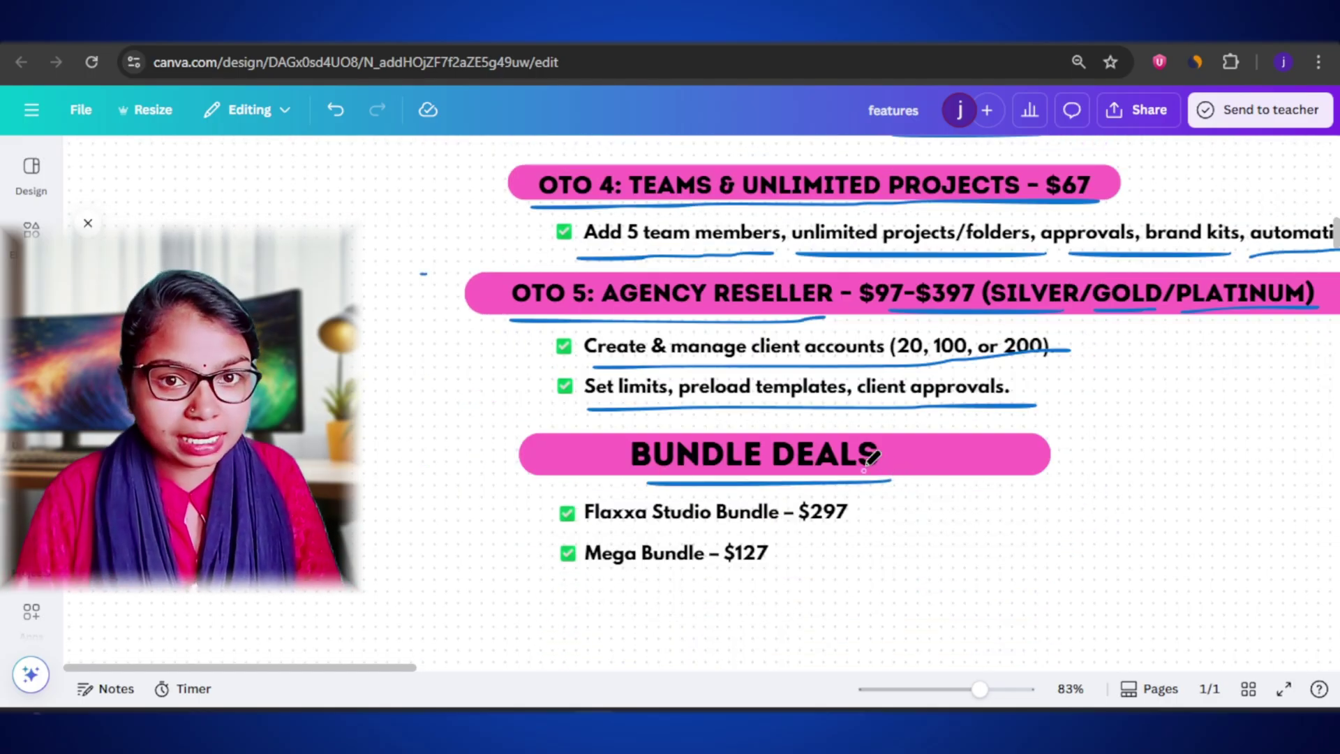
left_click_drag(651, 529, 862, 525)
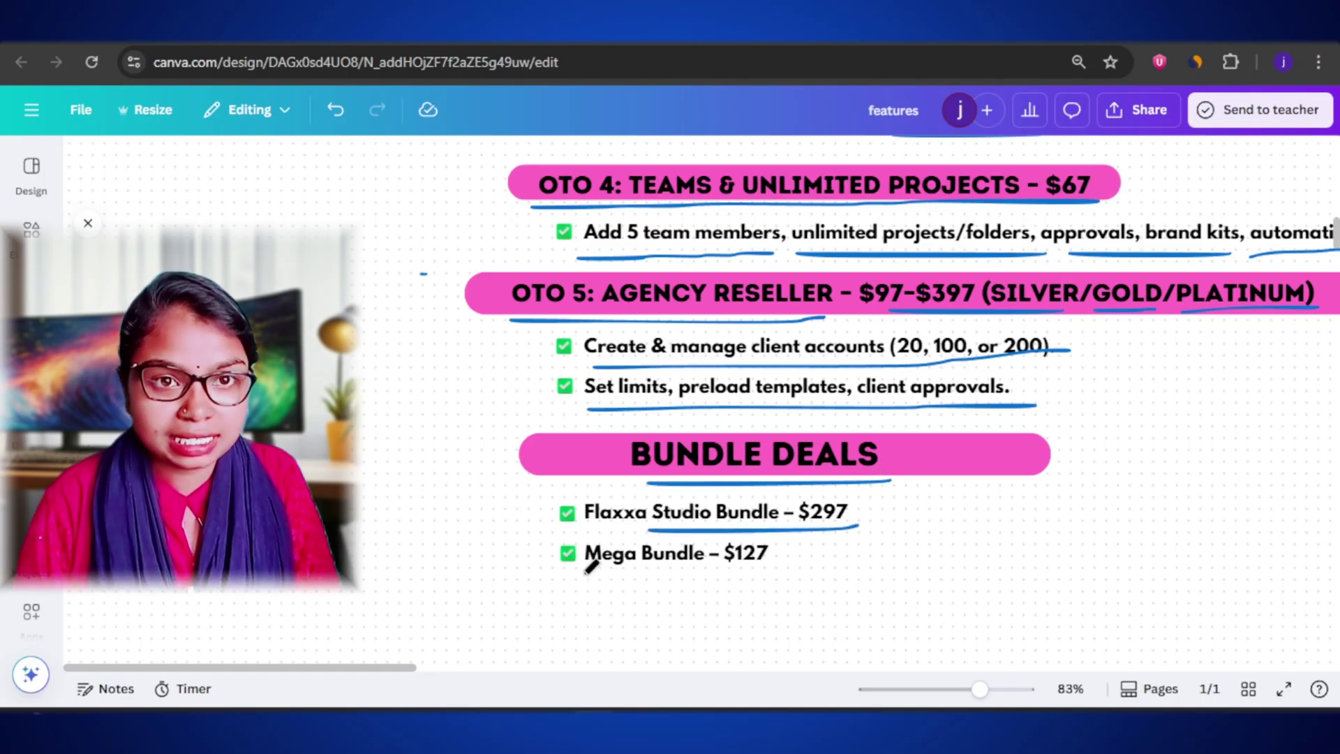
left_click_drag(586, 571, 786, 572)
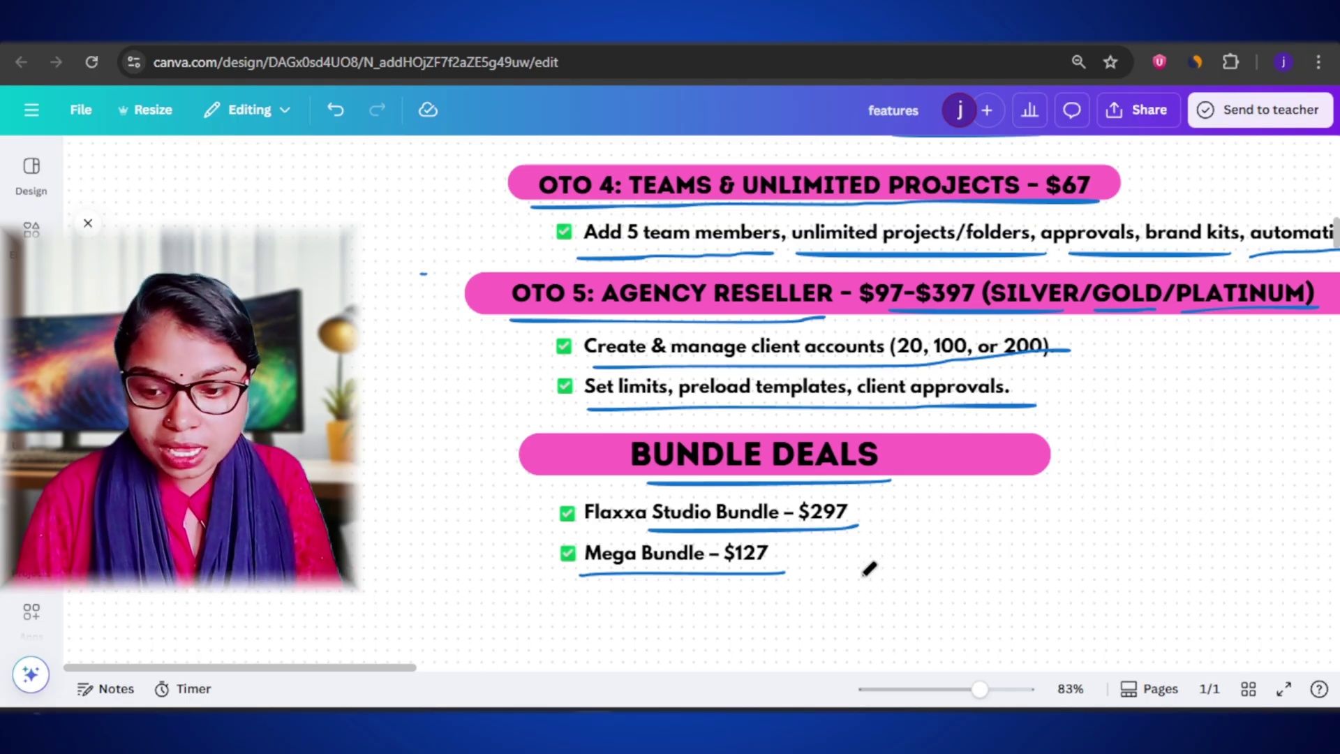
Step: Draw check marks beside the Flaxxa Studio Bundle – $297
scroll(860, 575, "up", 4)
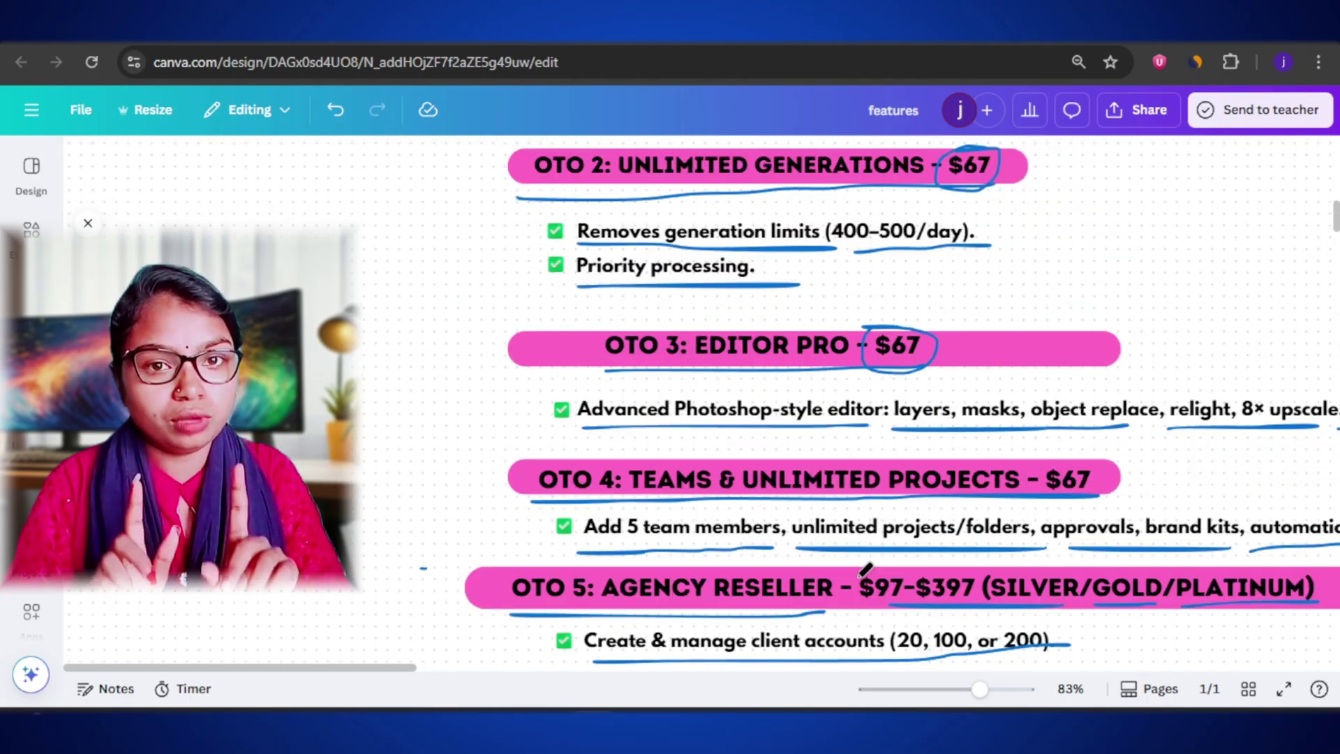
scroll(857, 583, "down", 6)
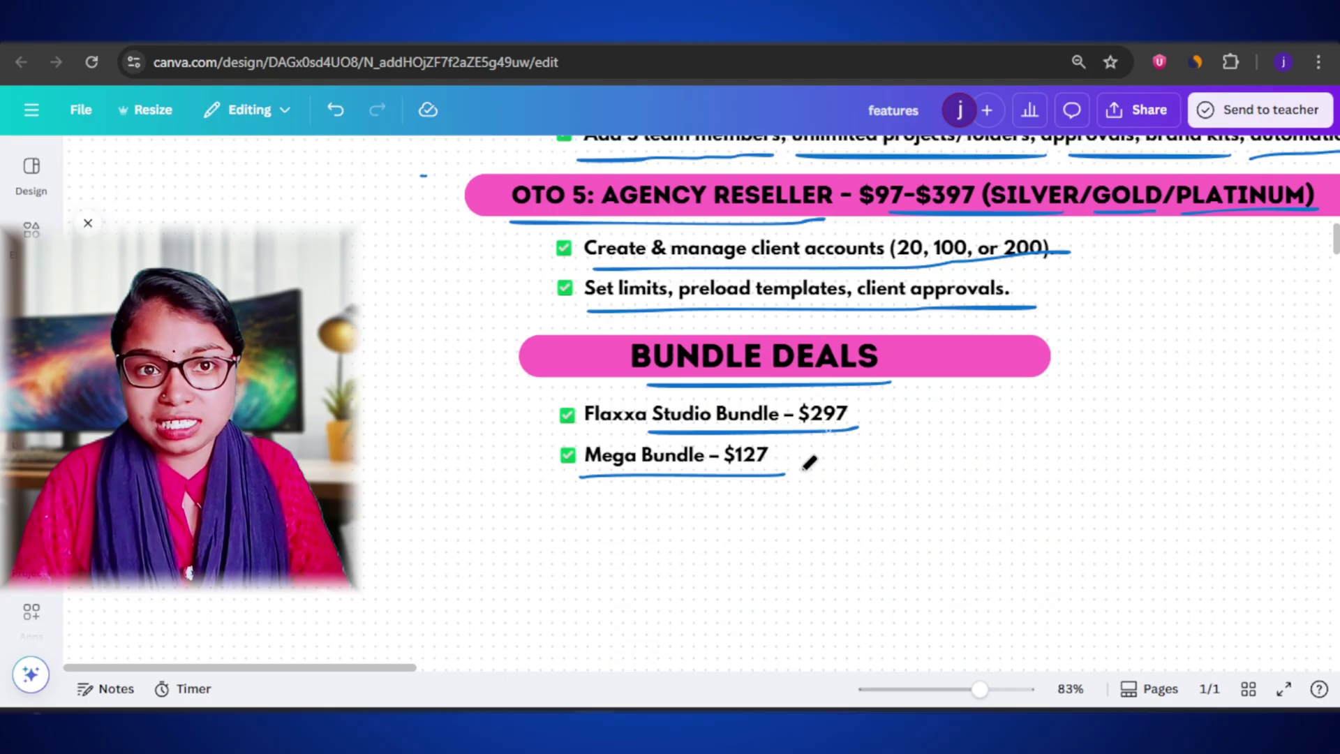
mouse_move(926, 408)
left_mouse_down()
mouse_move(987, 386)
mouse_move(1012, 392)
left_mouse_up()
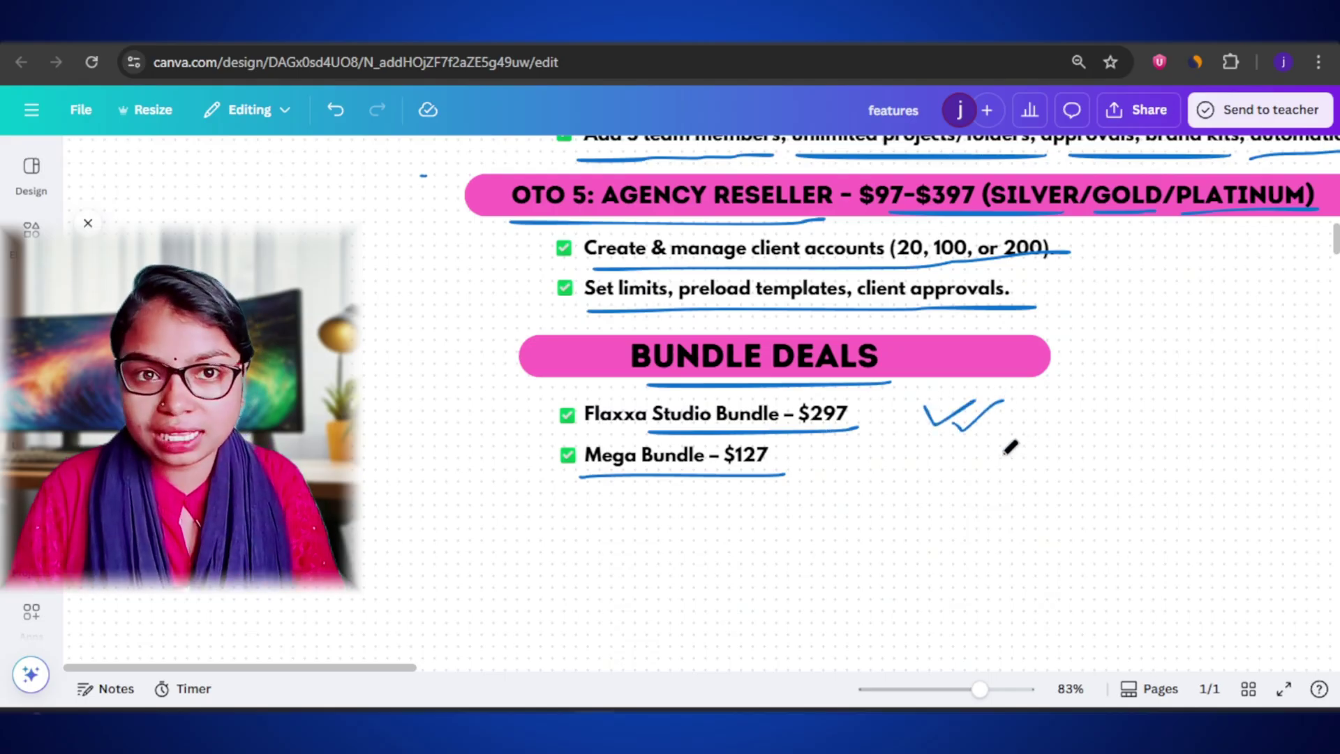
scroll(1002, 455, "up", 10)
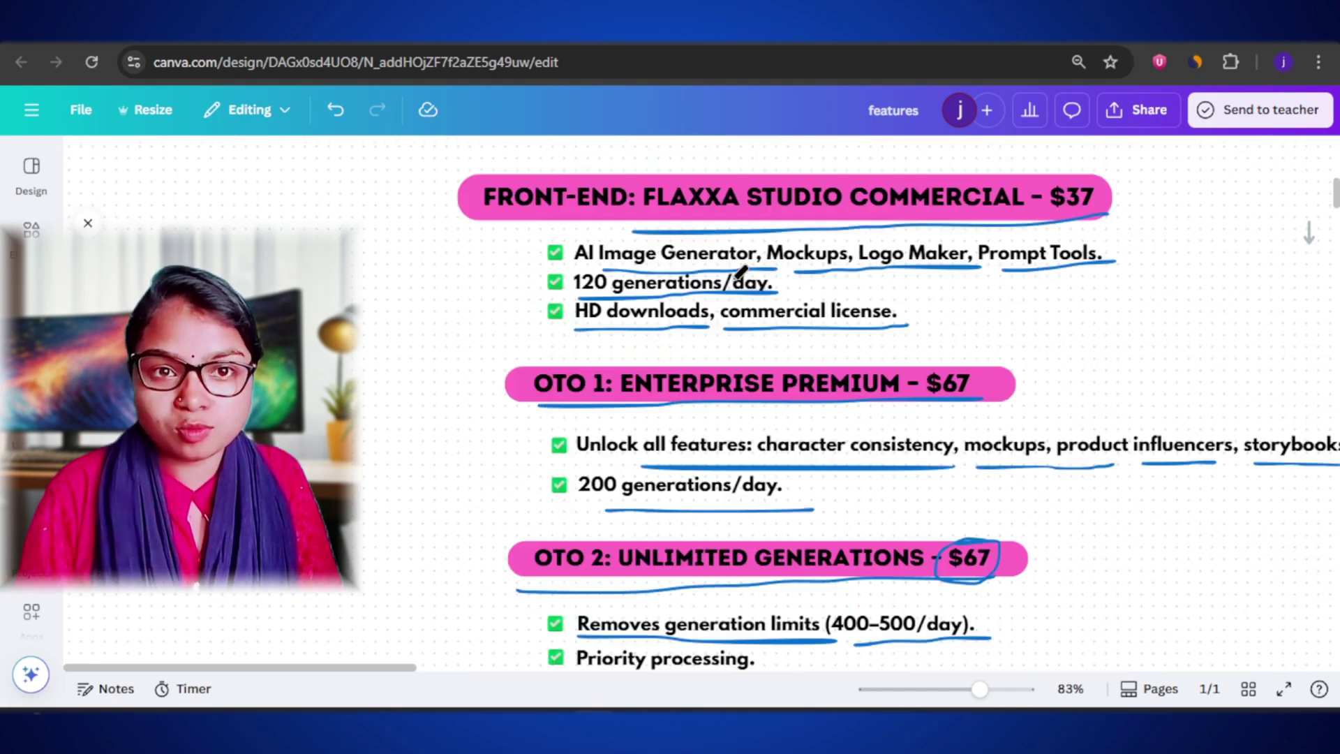
scroll(808, 356, "down", 10)
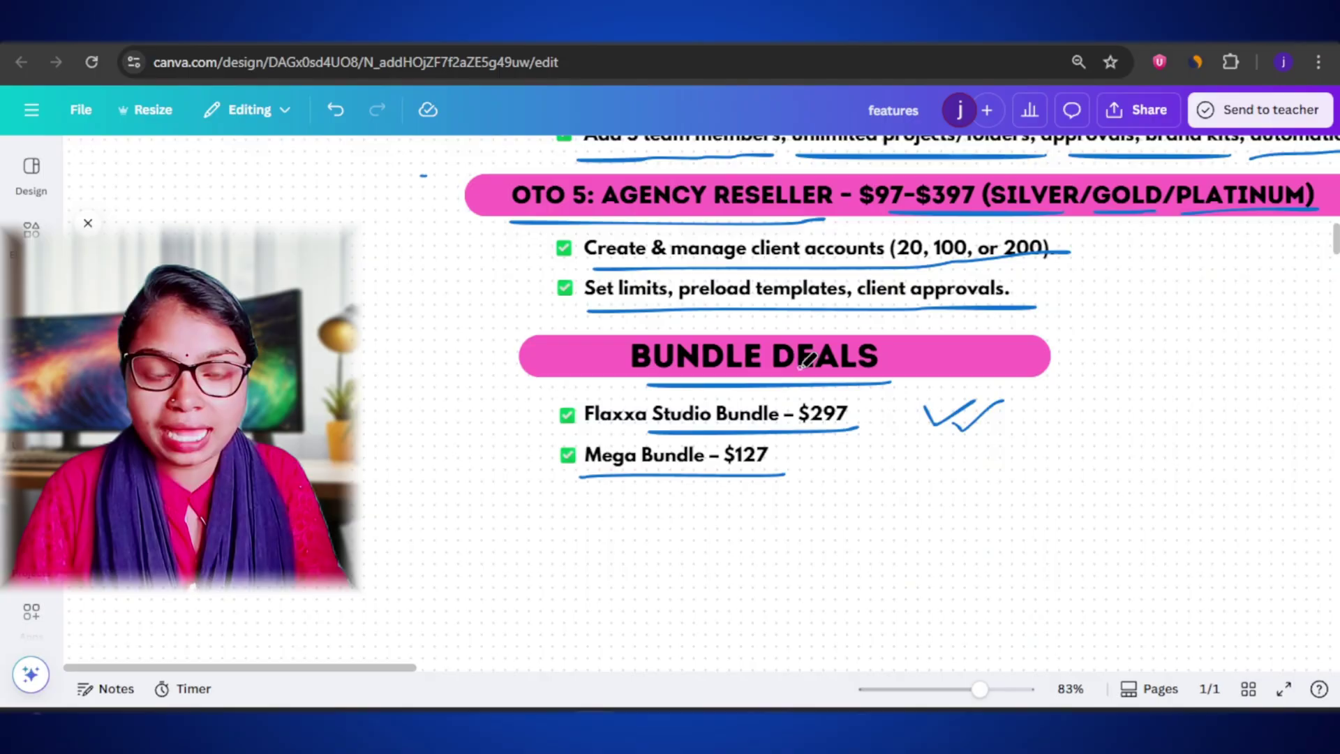